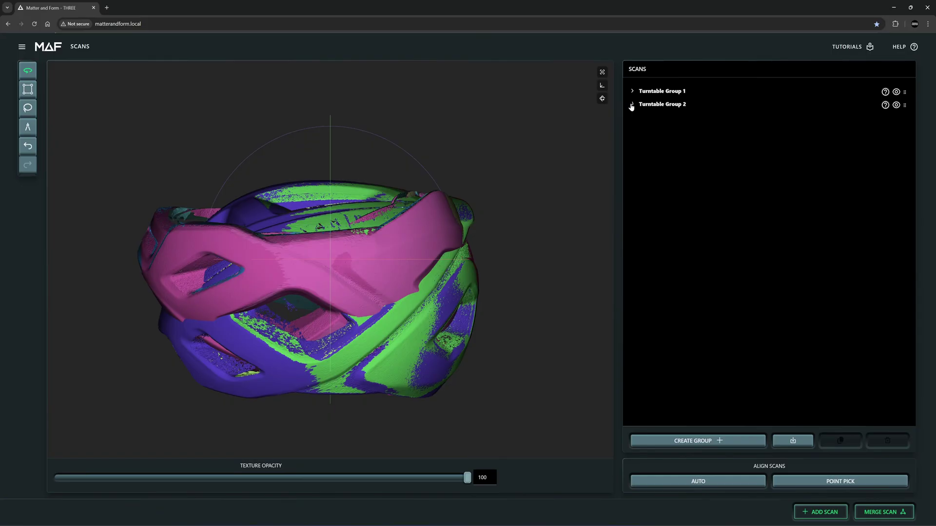
Step: Hide Turntable Group 1 and examine the helmet scans in Turntable Group 2 from several sides
left_click(896, 91)
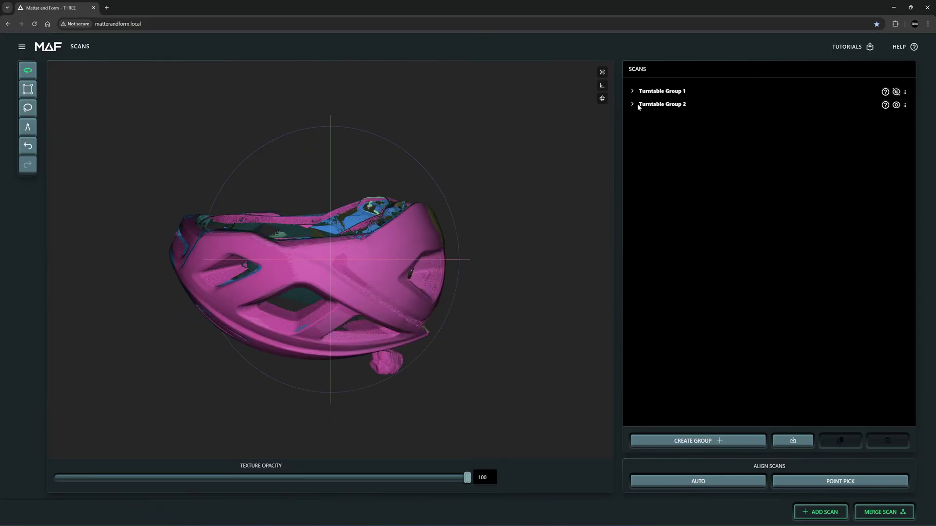
left_click_drag(375, 286, 329, 183)
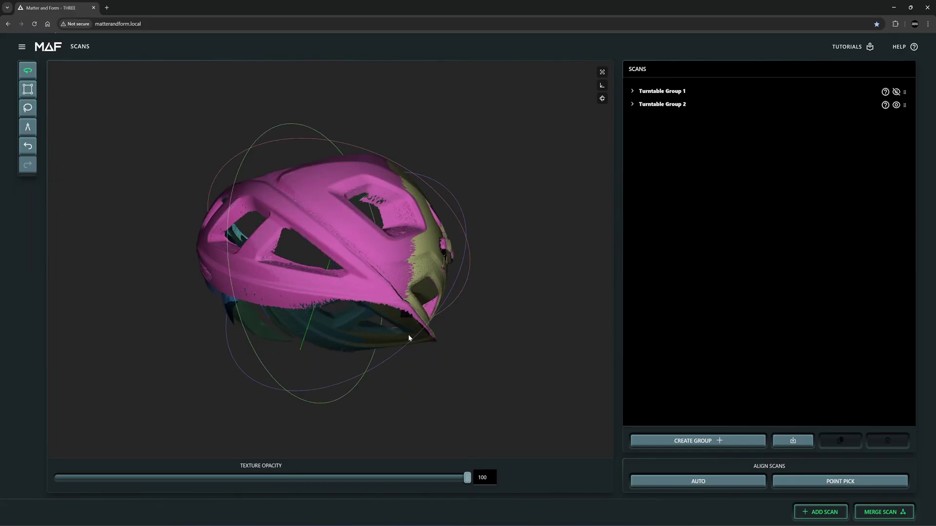
mouse_move(410, 336)
left_mouse_down()
mouse_move(402, 269)
mouse_move(307, 244)
mouse_move(524, 352)
mouse_move(211, 85)
mouse_move(347, 112)
mouse_move(246, 113)
left_mouse_up()
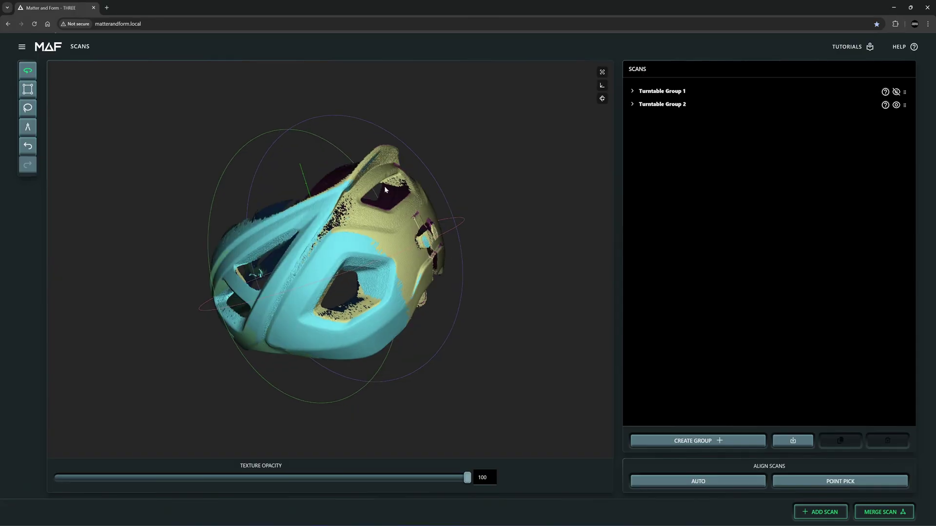
Step: Auto-align Turntable Group 2 to Turntable Group 1 as the base and check the fit on the helmet's outside and inside
left_click(698, 481)
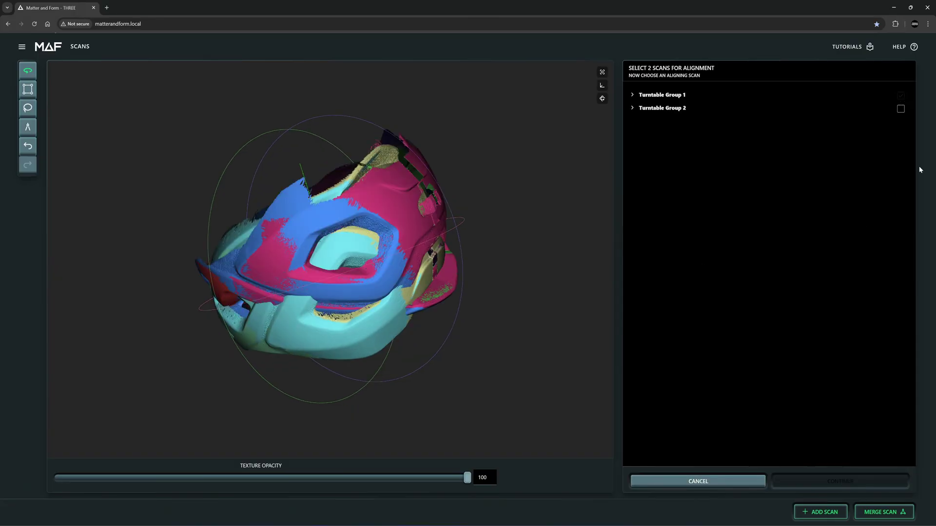
left_click(824, 481)
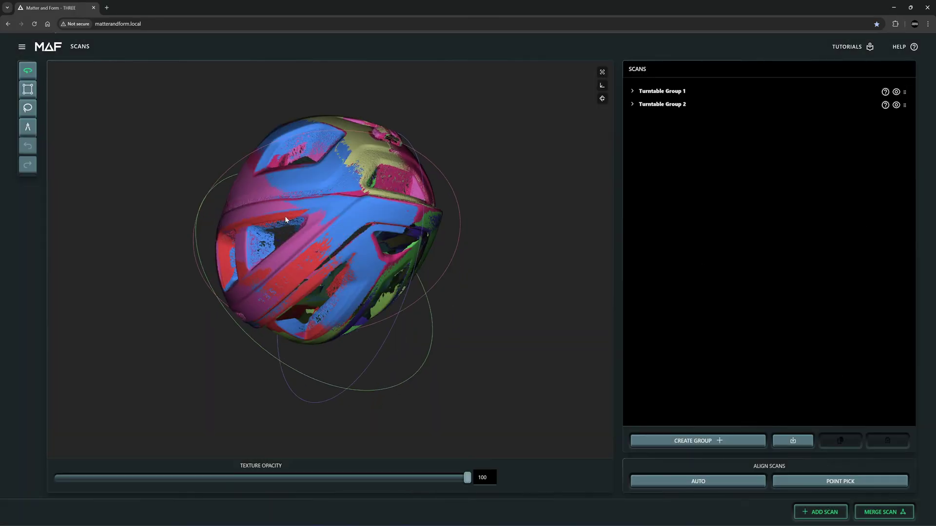
left_click_drag(286, 218, 425, 401)
left_click_drag(344, 234, 356, 277)
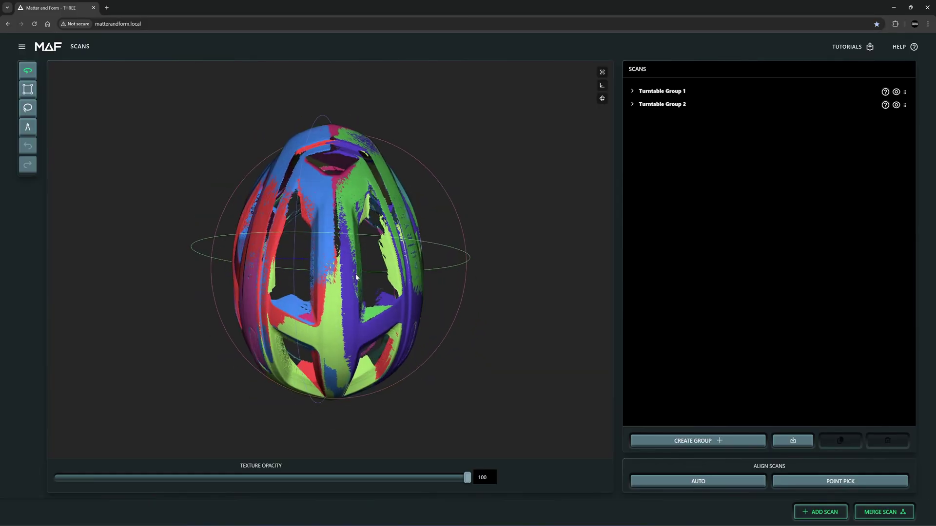
left_click_drag(348, 169, 339, 236)
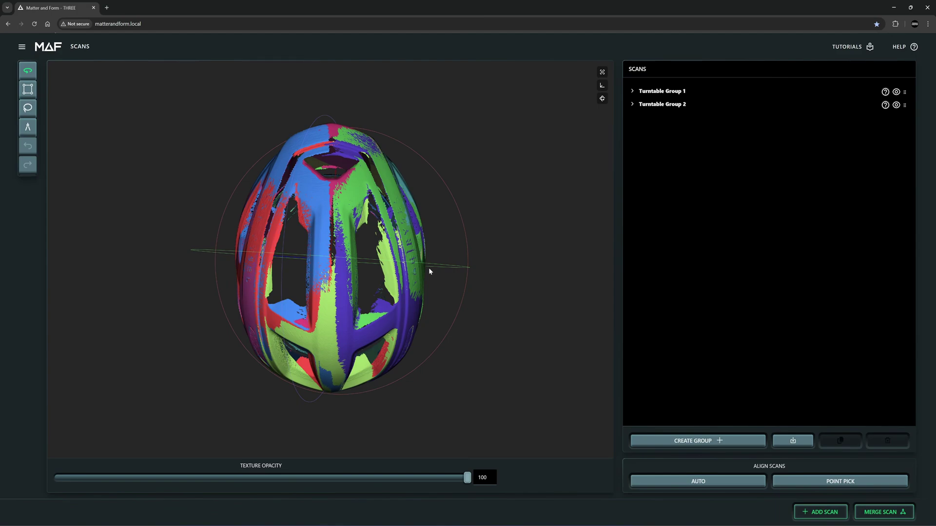
left_click_drag(429, 271, 142, 235)
left_click_drag(303, 252, 351, 278)
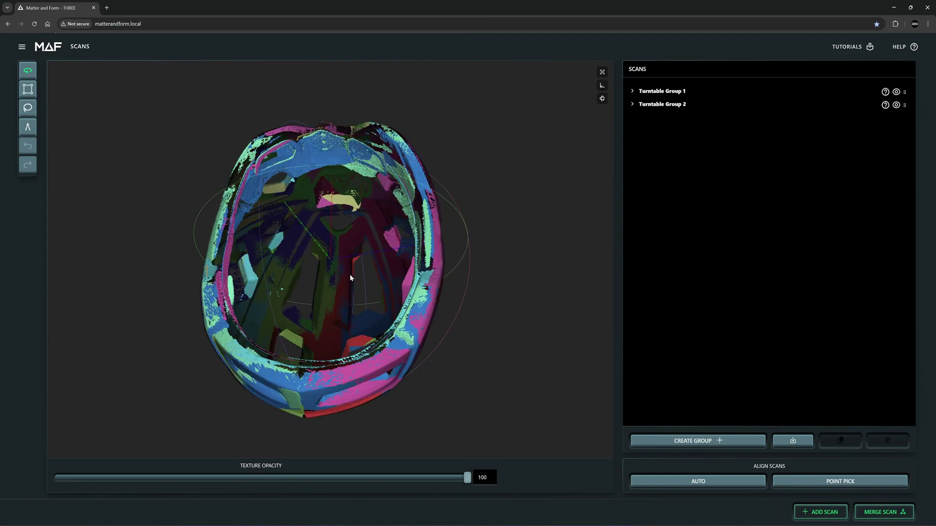
left_click_drag(255, 273, 403, 174)
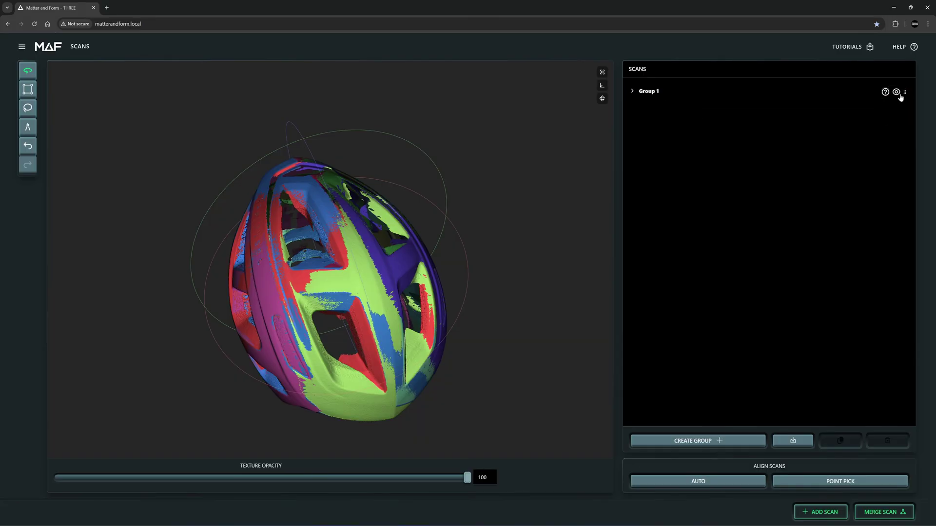
Step: Hide Group 1 and examine the helmet interior captured in Turntable Group 3
left_click(899, 94)
left_click(899, 93)
left_click_drag(495, 330, 305, 298)
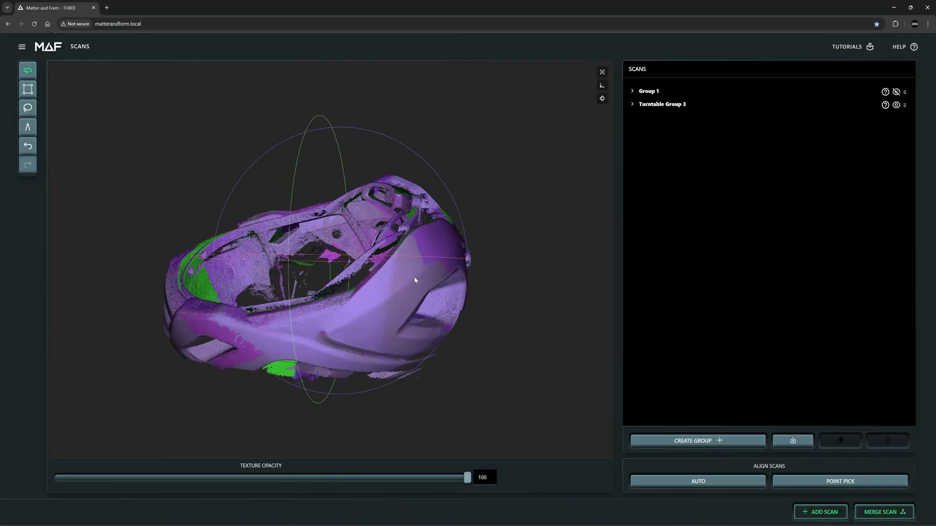
left_click_drag(414, 278, 280, 375)
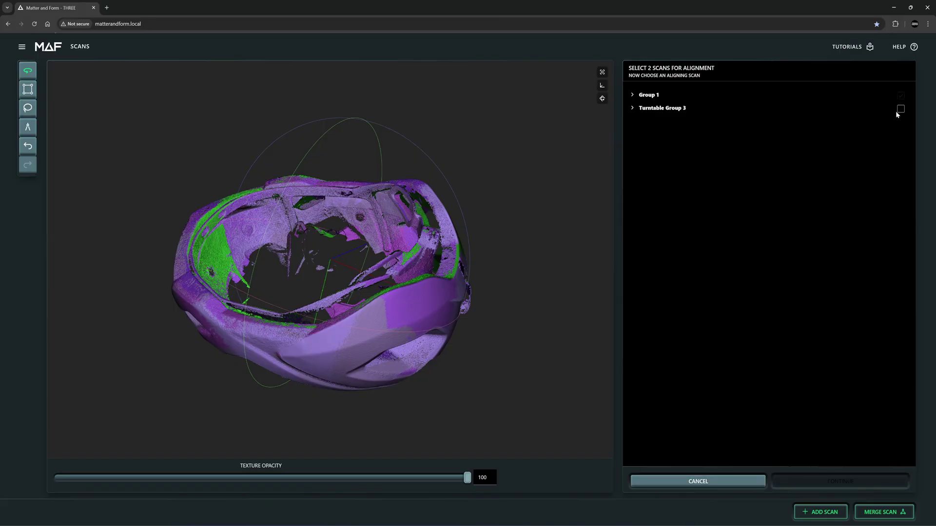
Step: Auto-align Turntable Group 3 to base Group 1 and check the fit across the helmet's interior and outer shell
left_click(803, 480)
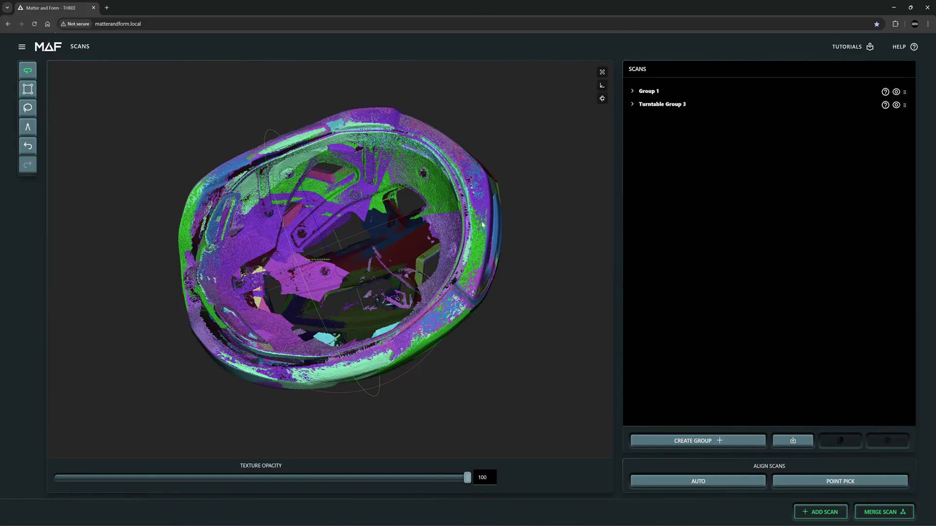
left_click_drag(395, 225, 415, 316)
left_click_drag(306, 263, 258, 195)
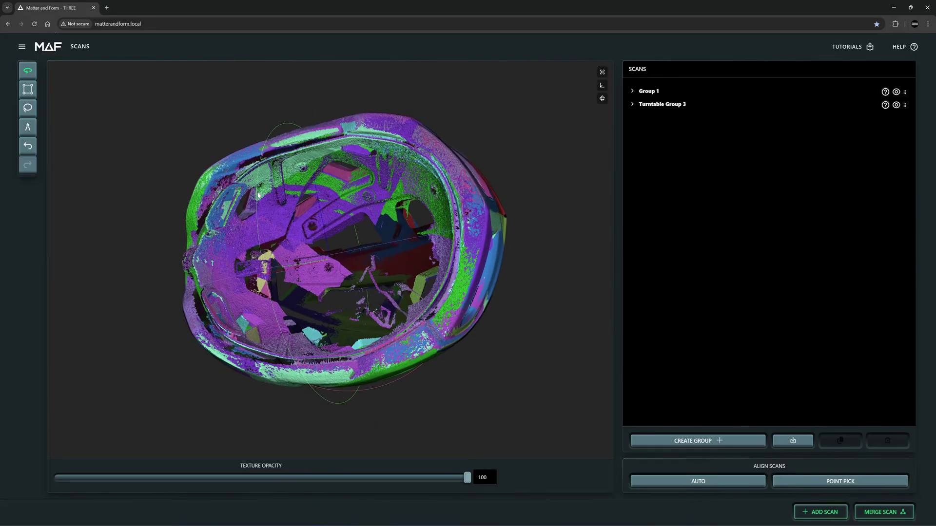
left_click_drag(300, 244, 327, 330)
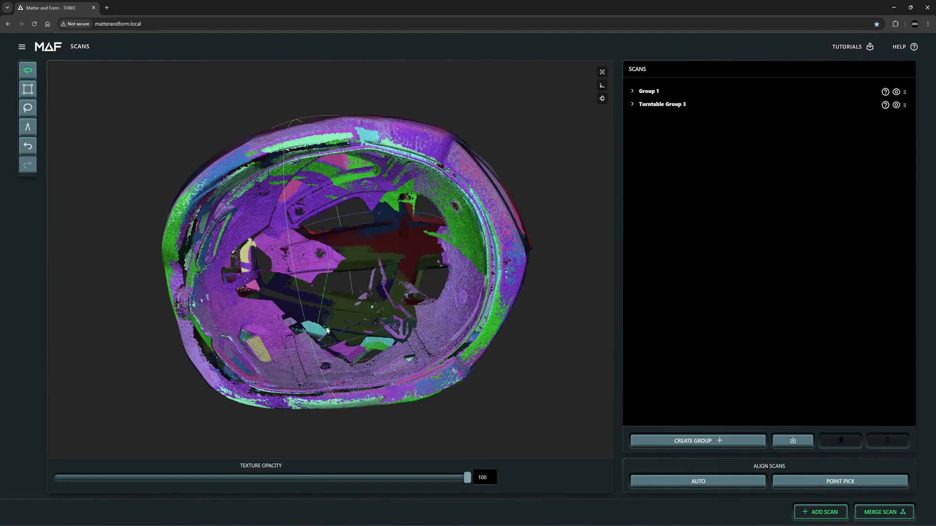
left_click_drag(320, 225, 195, 347)
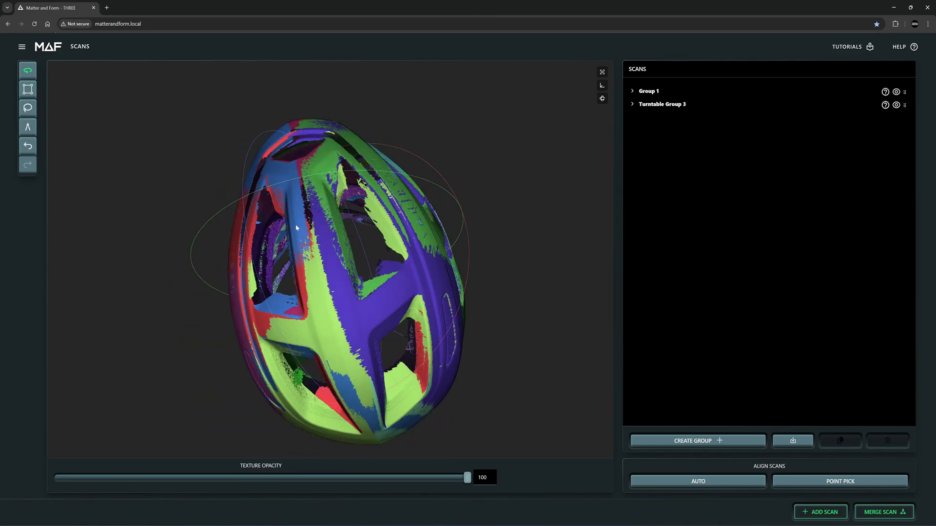
left_click_drag(317, 228, 372, 236)
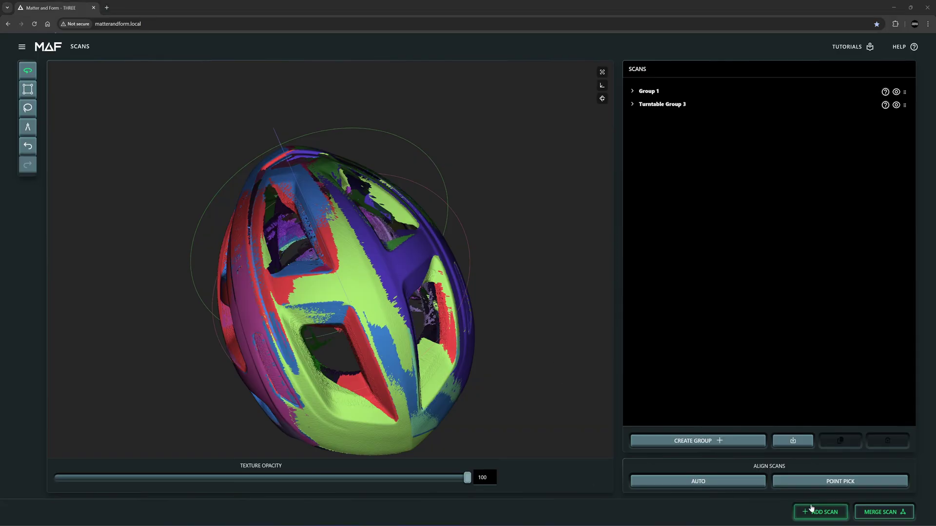
Step: Add another turntable scan of the helmet and move Turntable Group 3 into Group 1
left_click(817, 514)
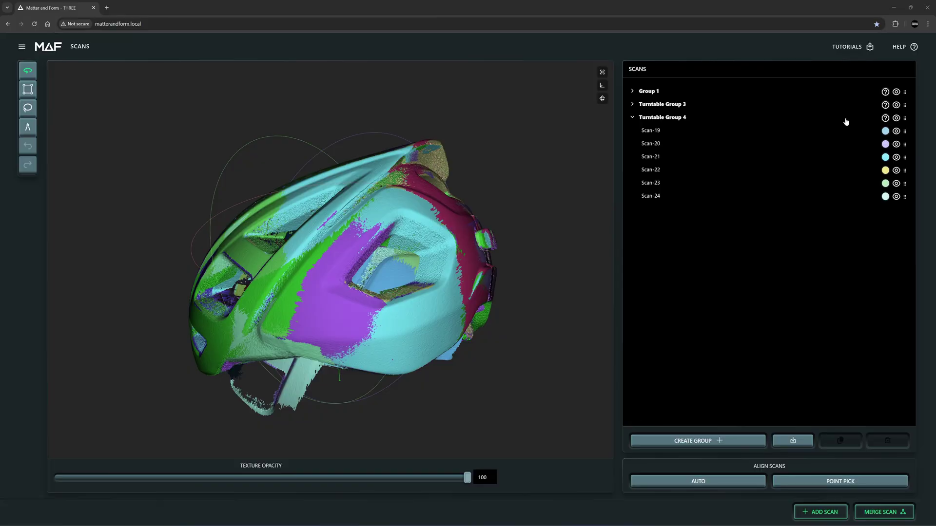
left_click_drag(904, 104, 838, 94)
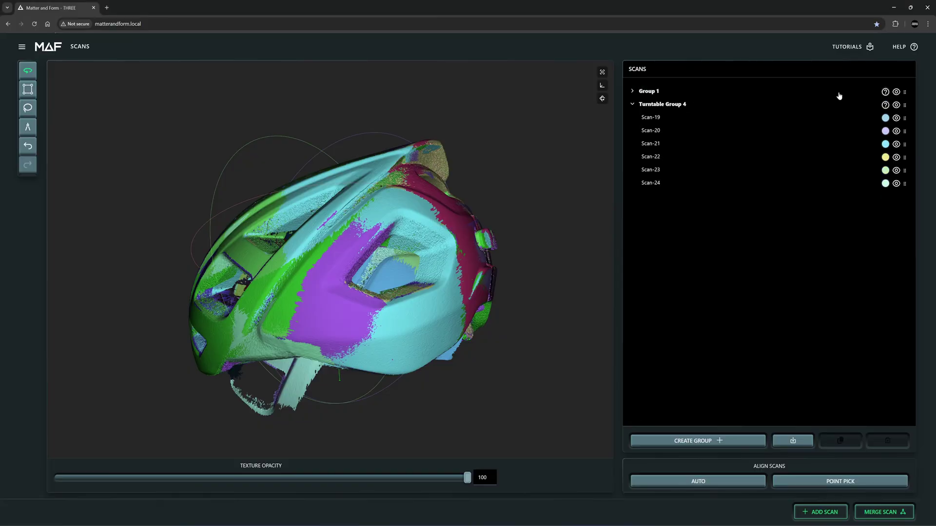
Step: Inspect Turntable Group 4 on its own and auto-align it to Group 1 as the base
left_click_drag(474, 336, 512, 273)
scroll(611, 154, "up", 3)
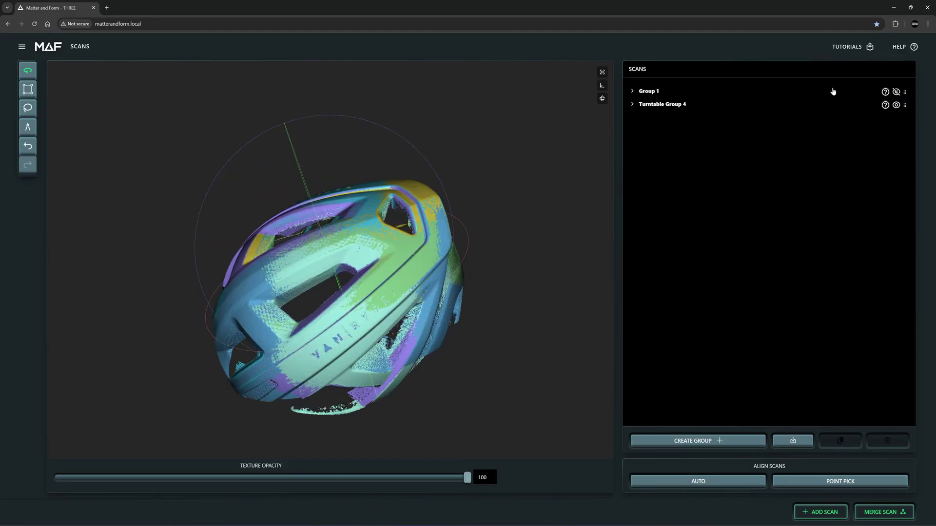
left_click(698, 481)
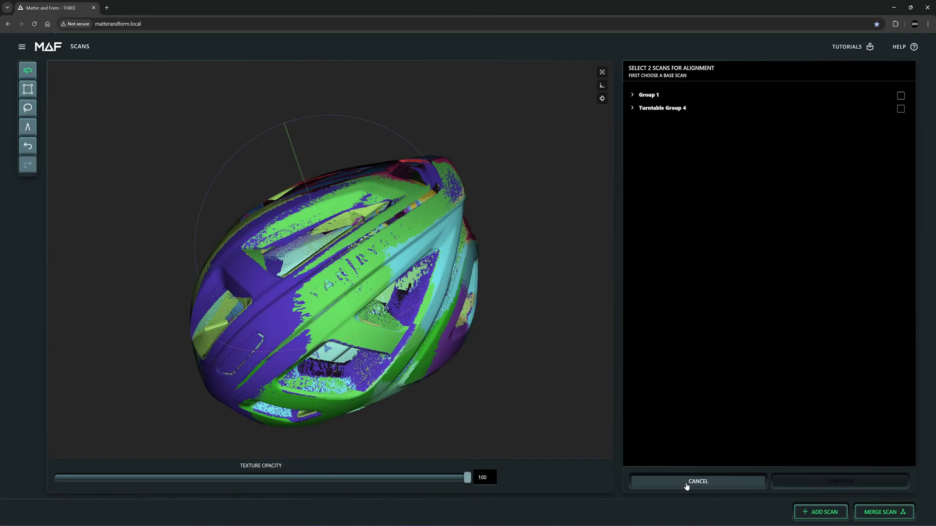
left_click(901, 108)
left_click(809, 481)
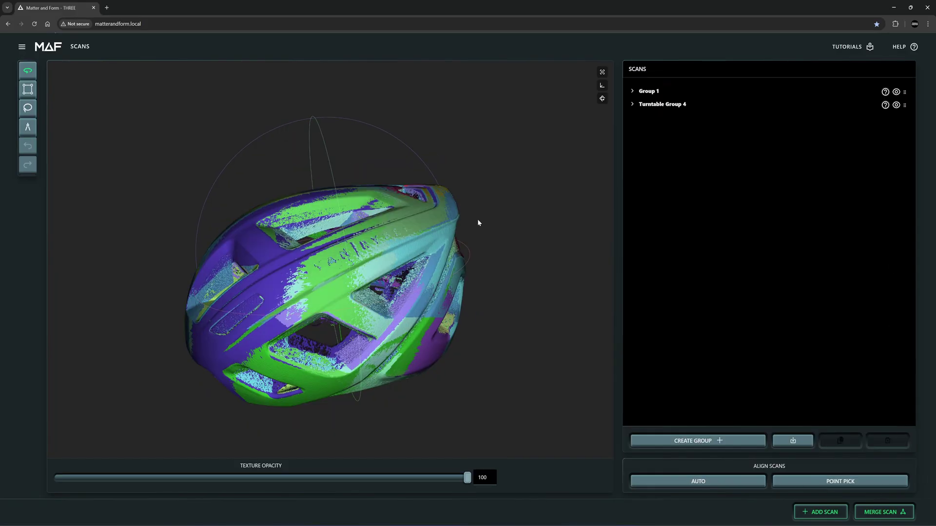
Step: Move Turntable Group 4 into Group 1 and rename the combined group as Helmet Point Cloud
left_click_drag(354, 319, 838, 95)
double_click(638, 92)
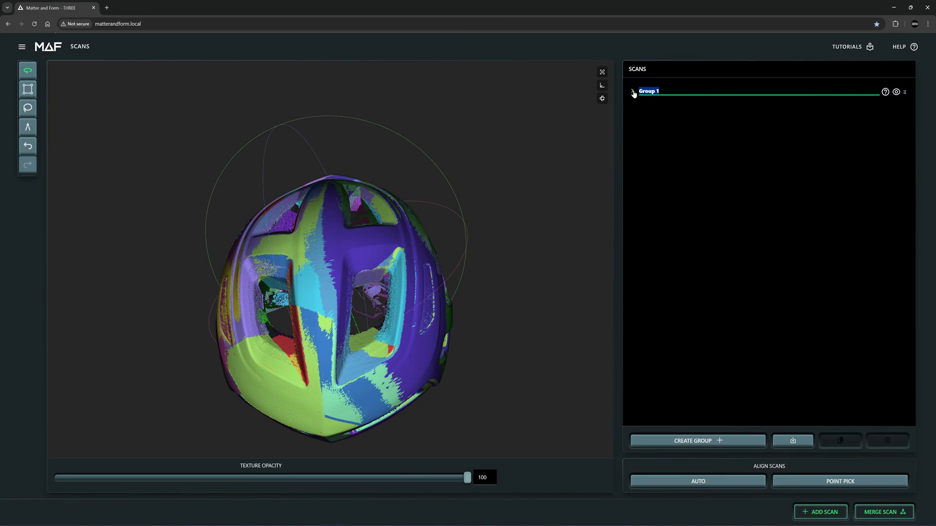
type("Helmet Point Cloud")
key("Return")
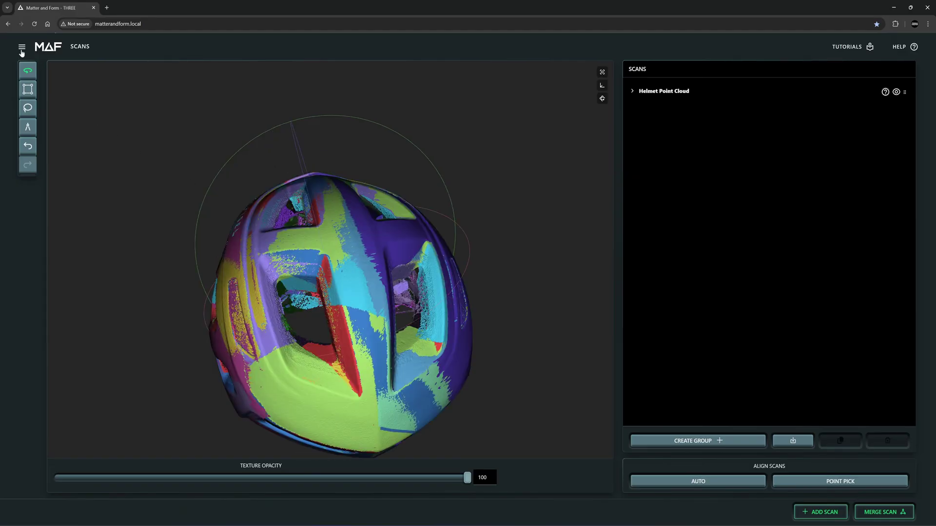
Step: Open the export options for the visible helmet scans and choose a file format
left_click(22, 49)
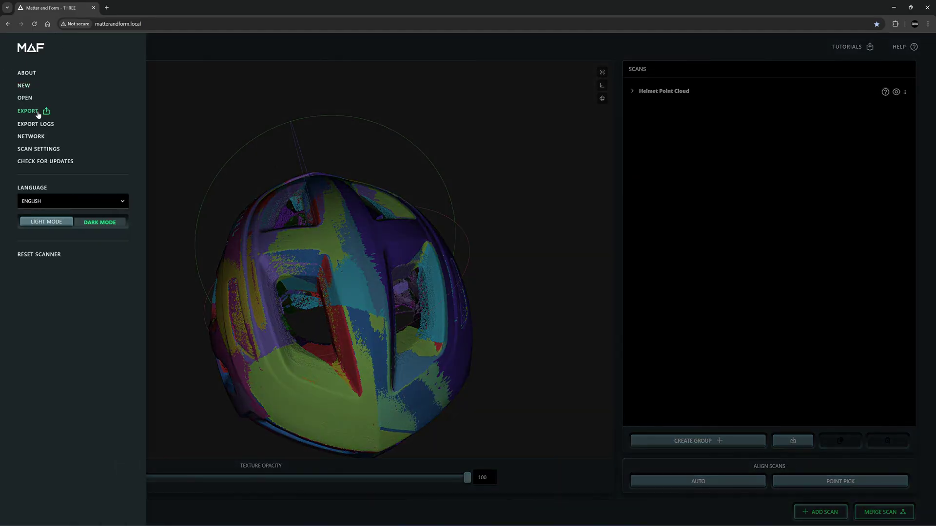
left_click(27, 111)
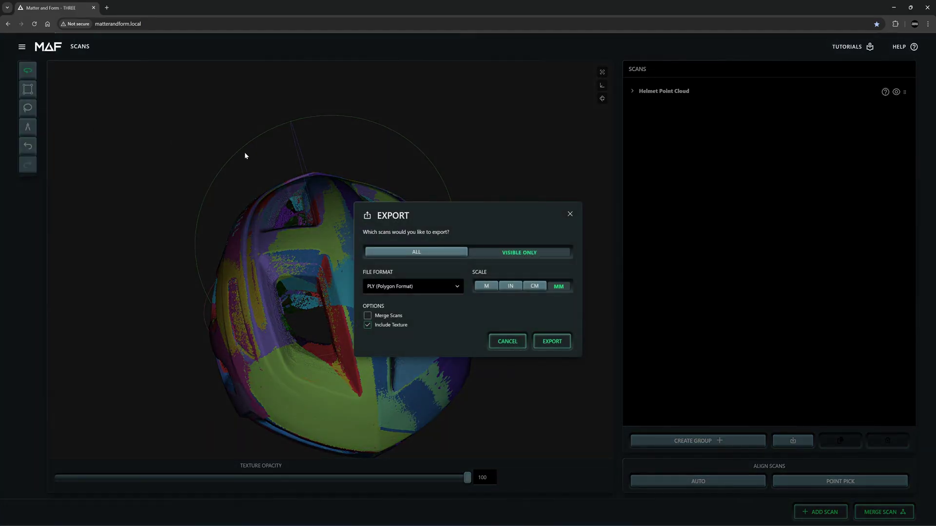
left_click(456, 288)
left_click(411, 363)
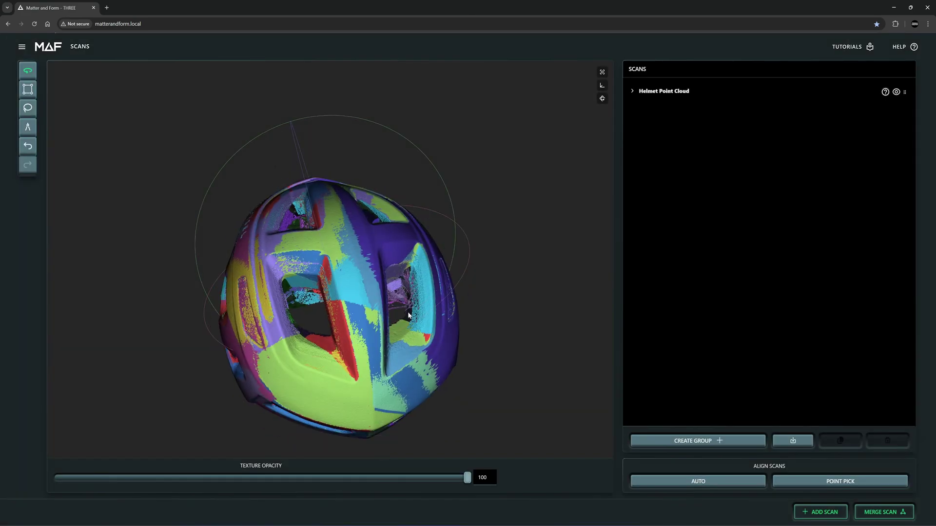
Step: Merge the Helmet Point Cloud scans and generate a mesh at Medium quality
left_click_drag(389, 307, 497, 309)
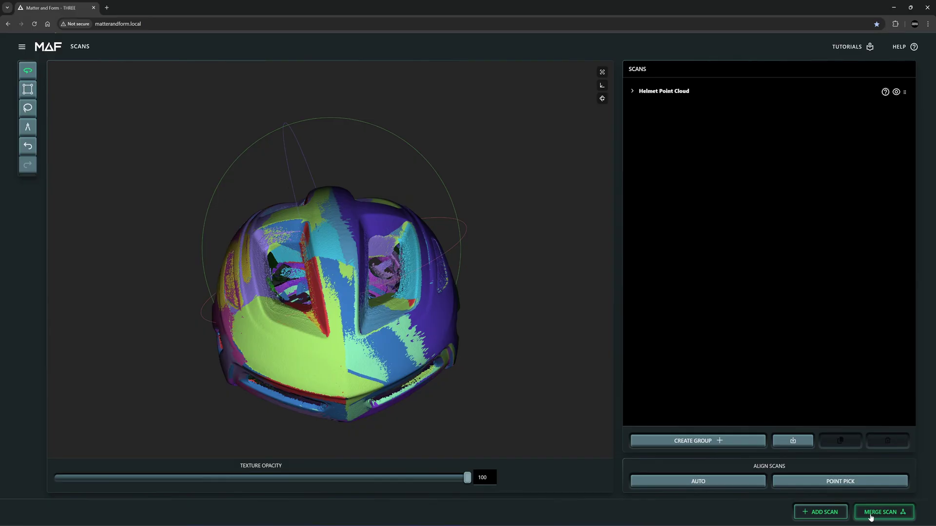
left_click(871, 513)
left_click(541, 311)
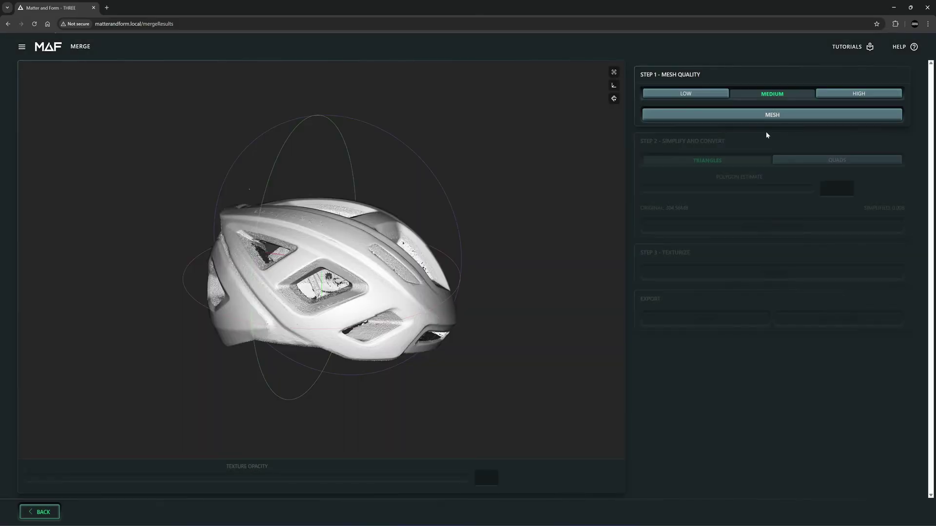
left_click(772, 116)
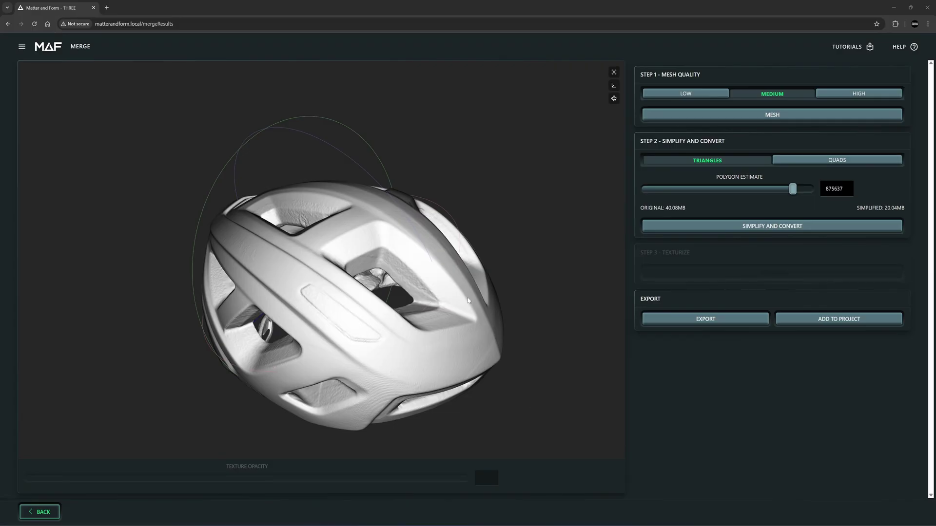
Step: Examine the inner cavity and outer shell of the meshed helmet from several angles and distances
left_click_drag(467, 301, 306, 119)
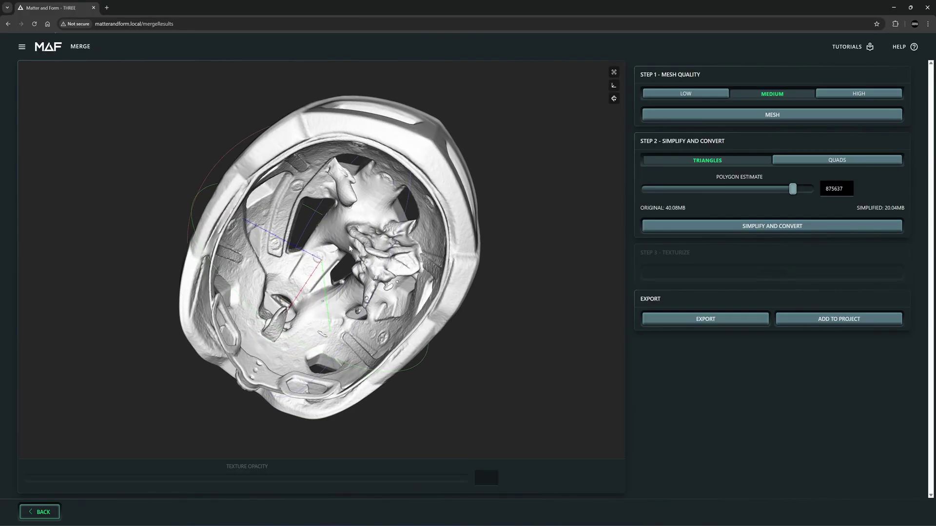
scroll(349, 249, "down", 3)
scroll(349, 249, "up", 6)
left_click_drag(263, 210, 238, 212)
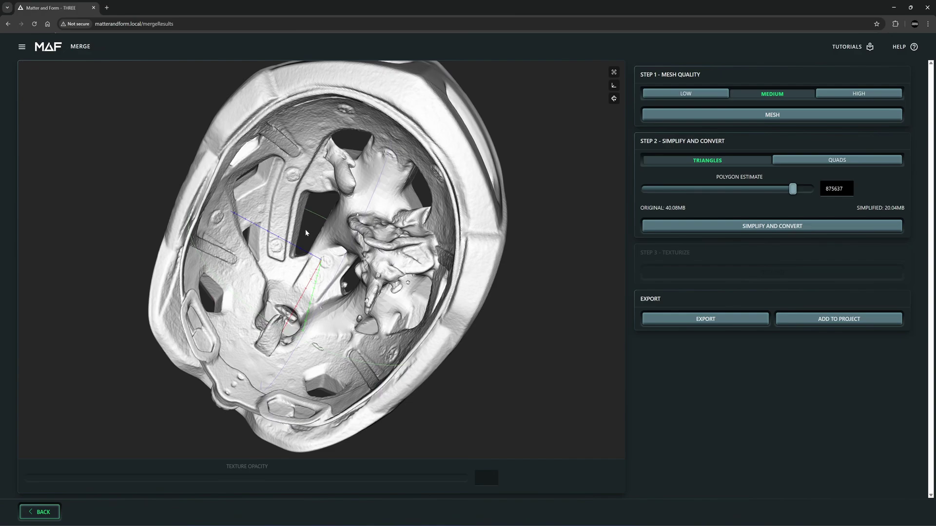
left_click_drag(305, 233, 345, 390)
left_click_drag(327, 321, 225, 405)
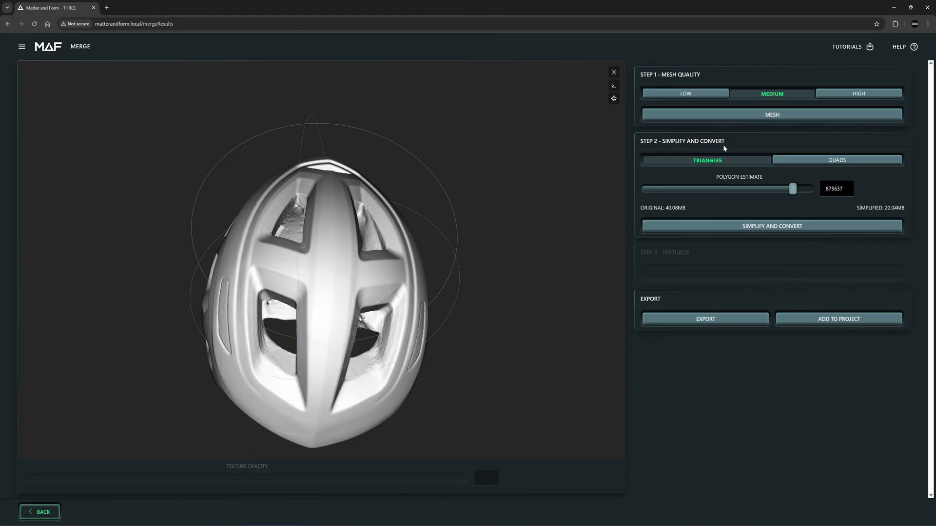
left_click_drag(441, 278, 330, 283)
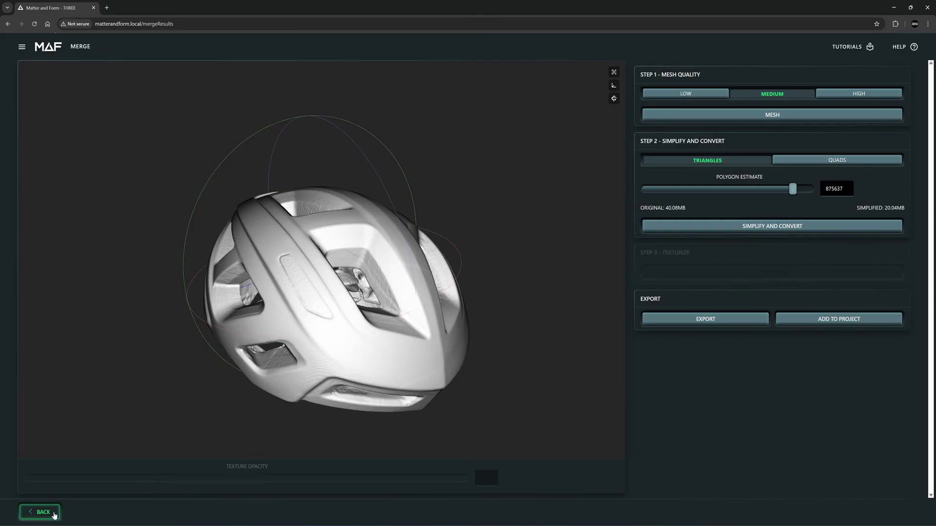
Step: Return to the project's scans and rename the new helmet mesh as Hemet Raw Mesh YT
left_click(30, 512)
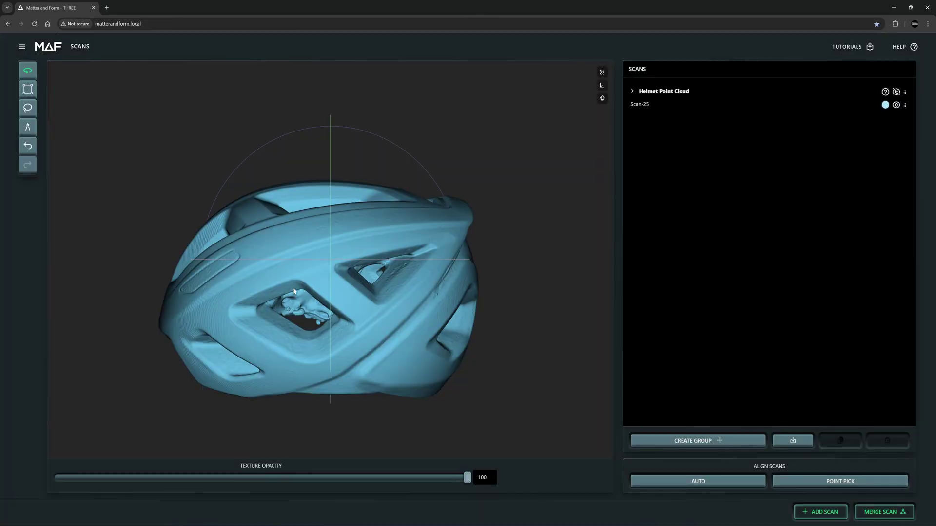
left_click_drag(294, 291, 633, 105)
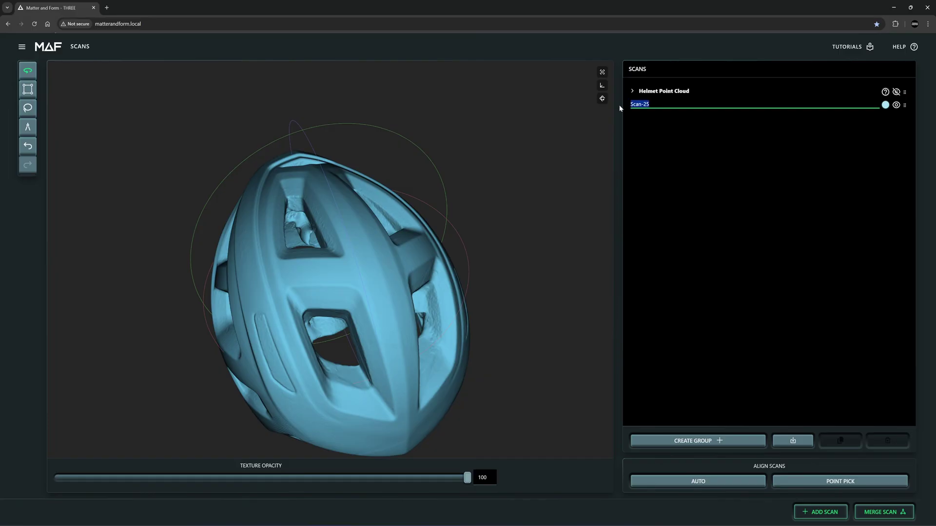
type("Hemet Raw Mesh YT")
left_click(667, 107)
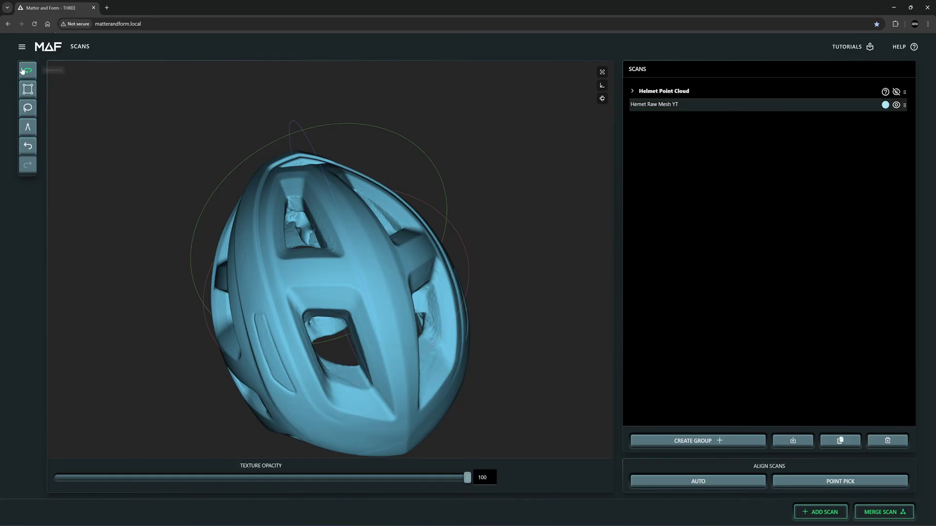
Step: Export the selected helmet mesh as OBJ in MM without texture, saving it as Hemet Mesh YT in the BikeHelmet folder
left_click(21, 47)
left_click(45, 113)
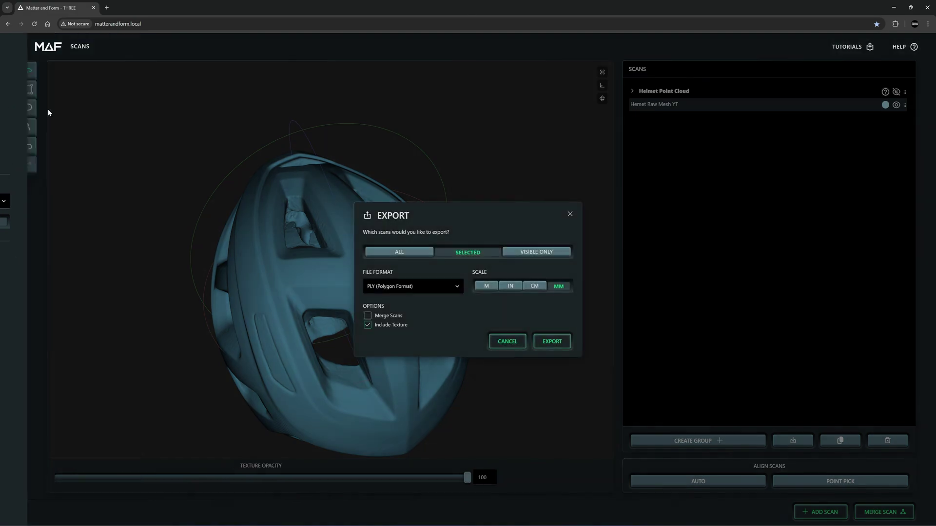
left_click(457, 287)
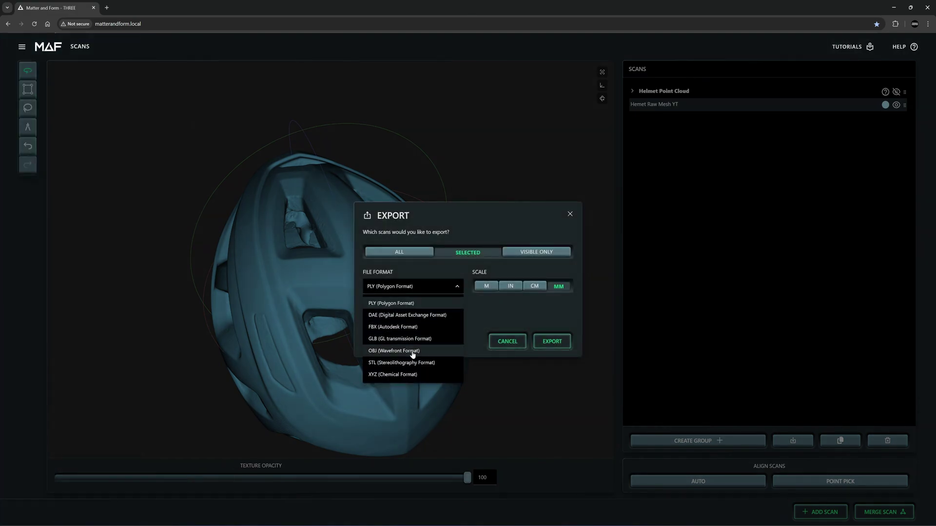
left_click(413, 352)
left_click(367, 326)
left_click(367, 325)
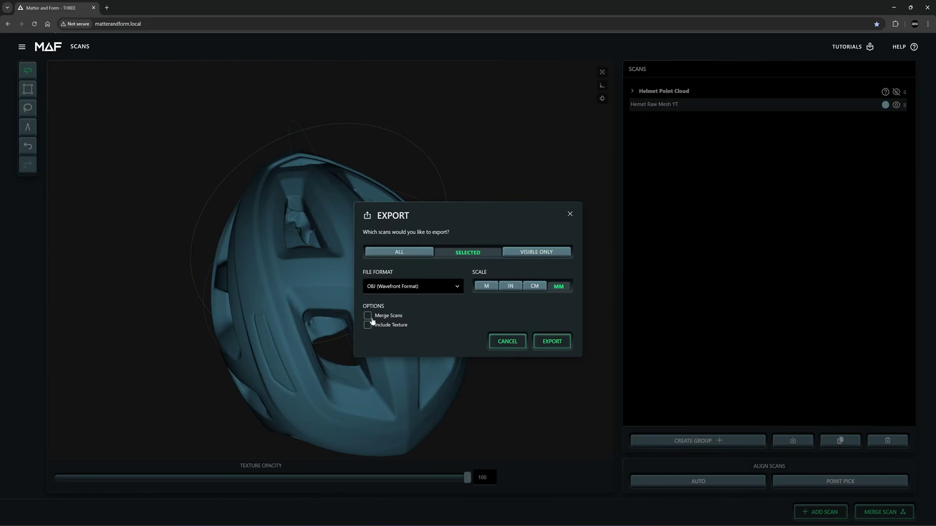
left_click(546, 344)
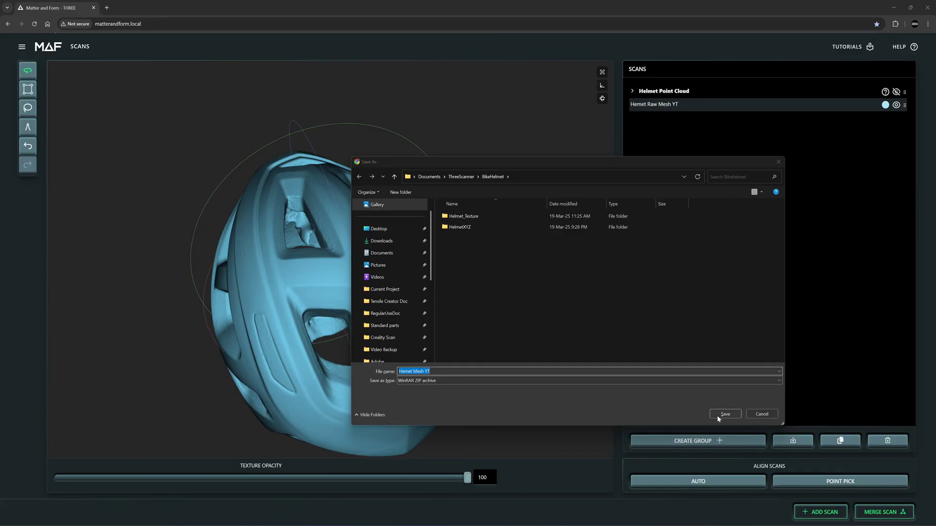
left_click(724, 414)
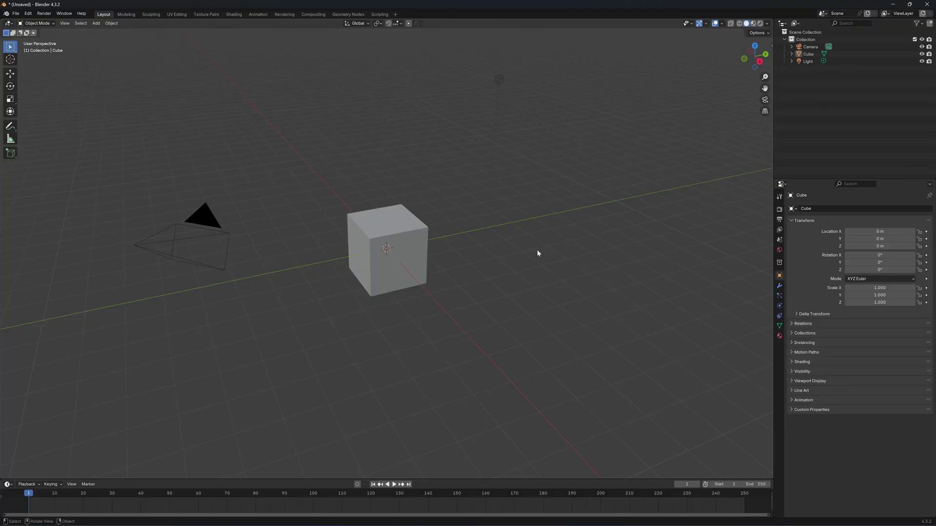
Step: Switch to Blender and delete the default camera, cube and light from the scene
scroll(535, 253, "down", 3)
middle_click_drag(536, 253, 555, 155)
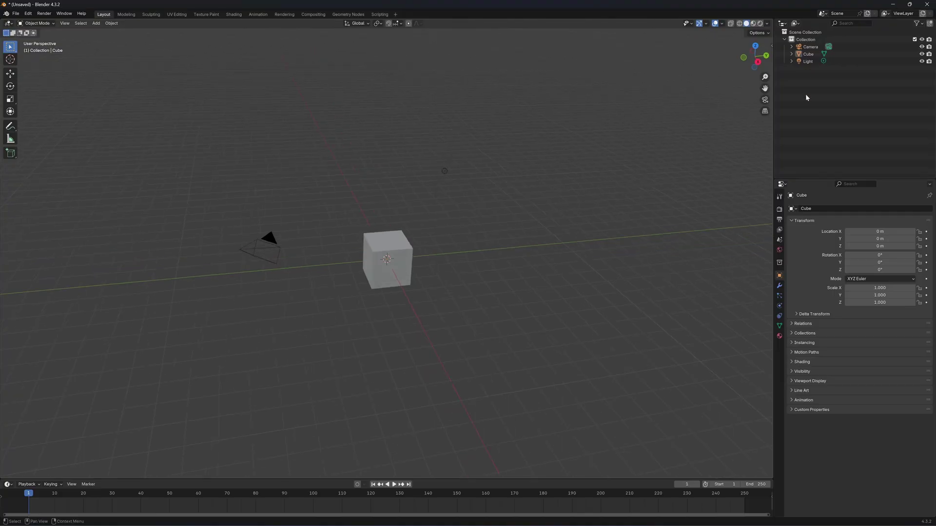
left_click(809, 47)
left_click(808, 62, "shift")
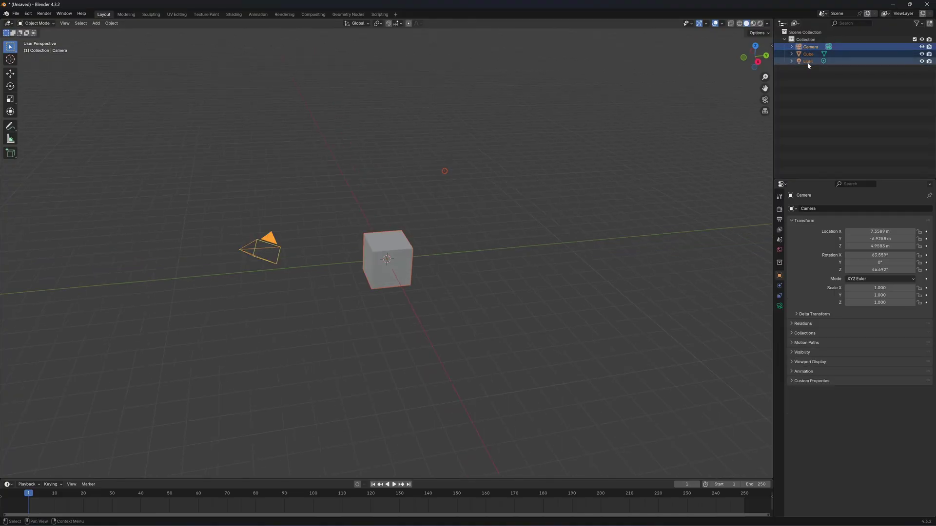
key("Delete")
Step: Import the Hemet Raw Mesh YT OBJ file at a scale of 0.001 and frame it in the viewport
key("alt+Tab")
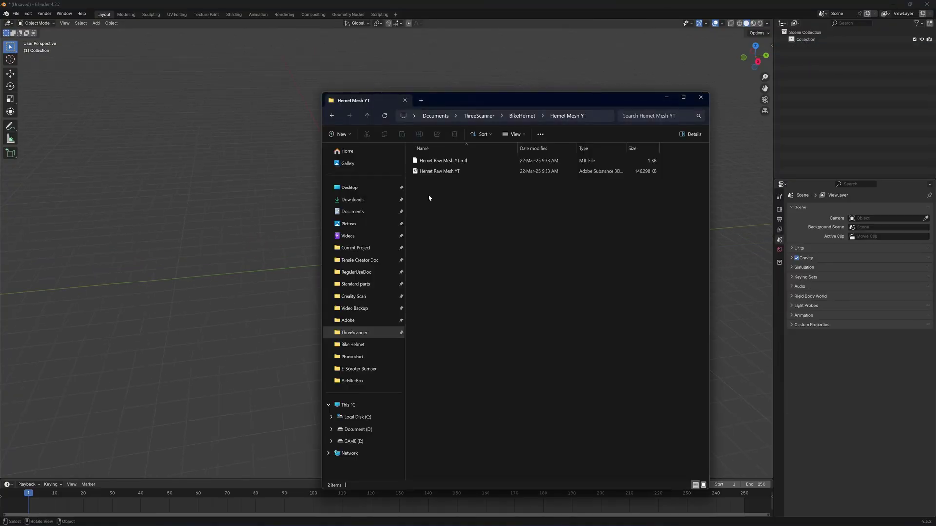
left_click(421, 173)
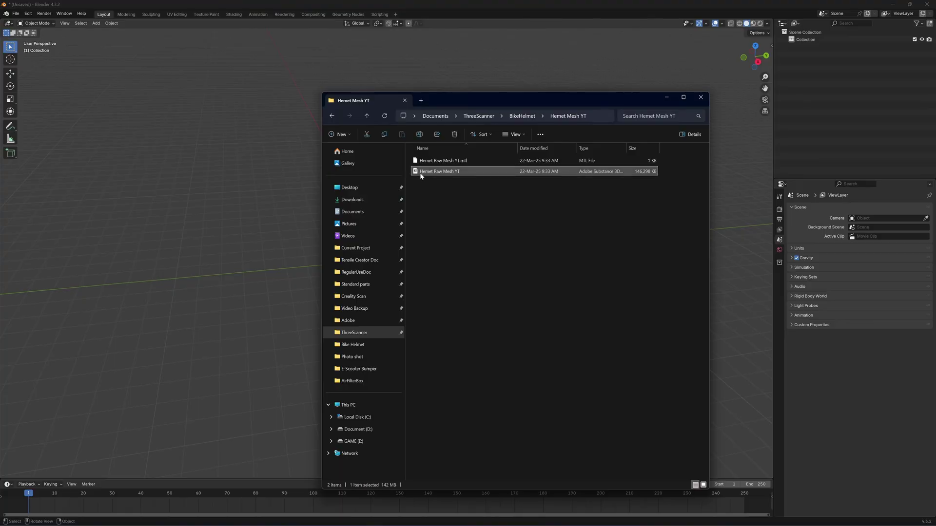
left_click_drag(420, 172, 291, 214)
left_click(318, 244)
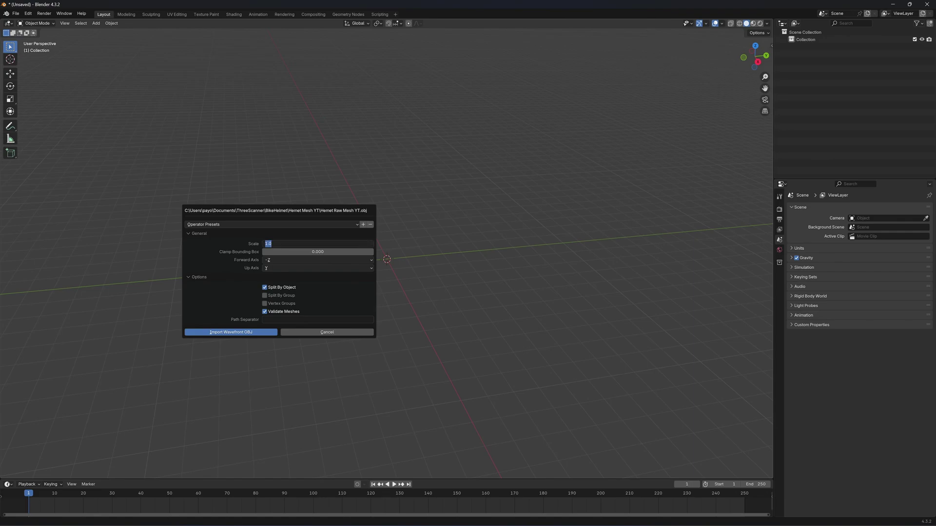
key("BackSpace")
left_click(247, 332)
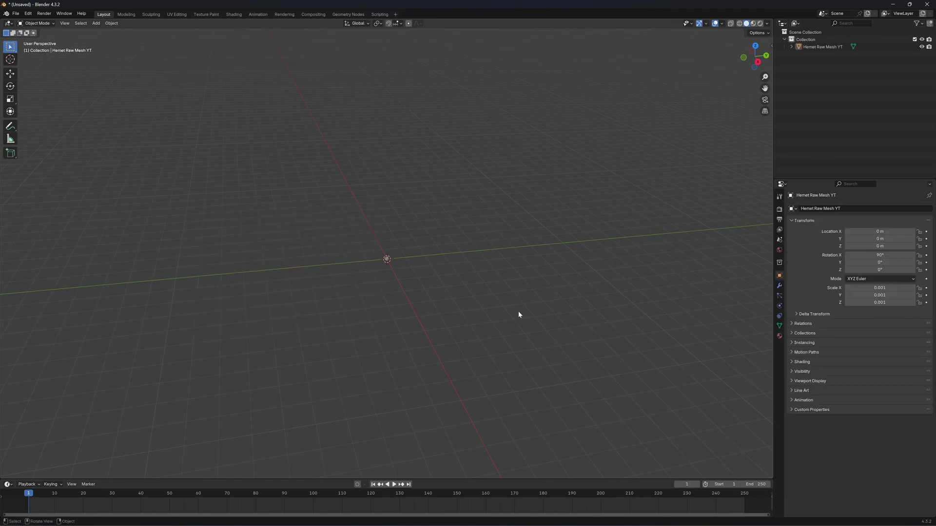
key("Home")
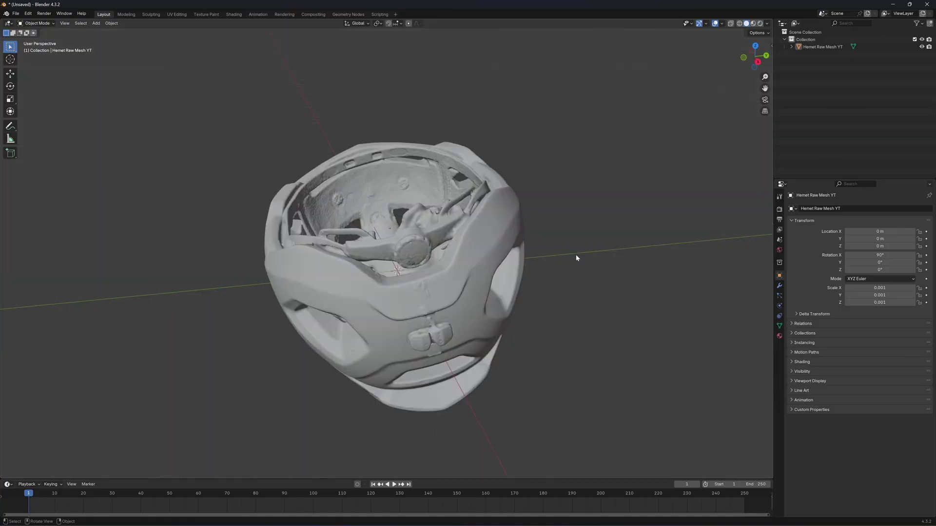
Step: Set the scene's length unit to Centimeters
scroll(576, 255, "down", 3)
middle_click_drag(575, 254, 583, 270)
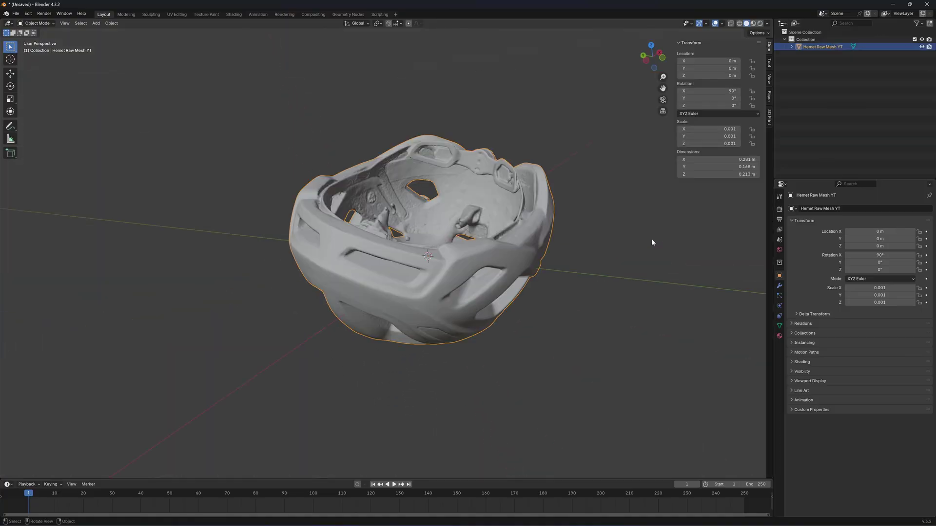
left_click(779, 285)
left_click(780, 262)
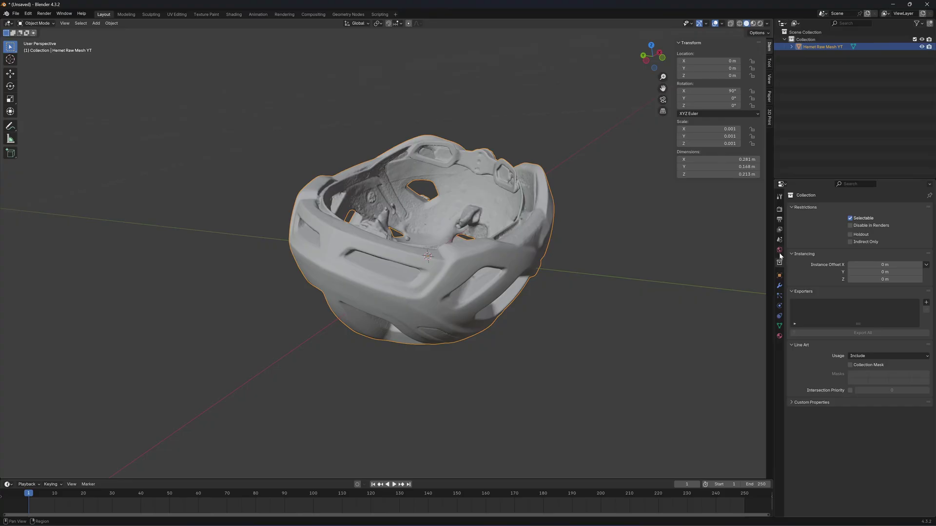
left_click(780, 250)
left_click(780, 240)
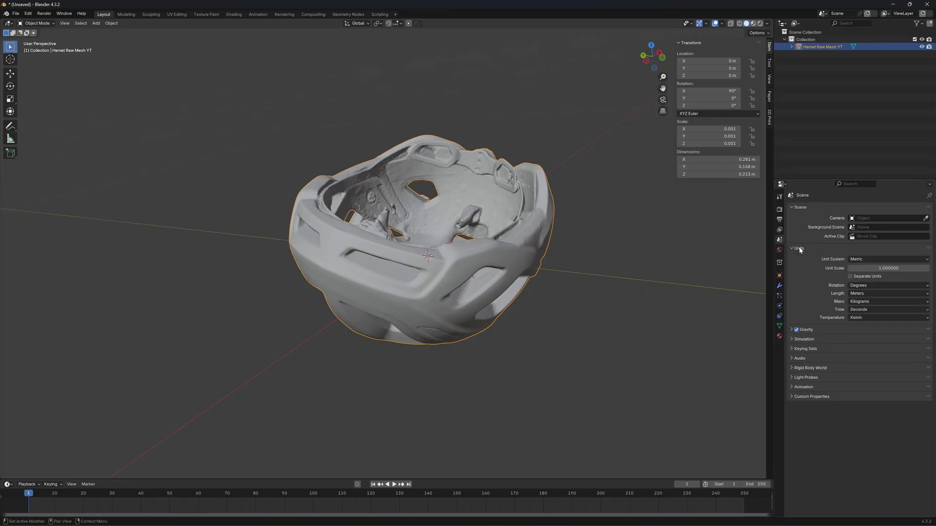
left_click(861, 294)
left_click(861, 332)
Step: Rotate the helmet mesh in the orthographic view along the X axis so it sits upright and level
middle_click_drag(584, 236, 616, 188)
scroll(614, 187, "up", 2)
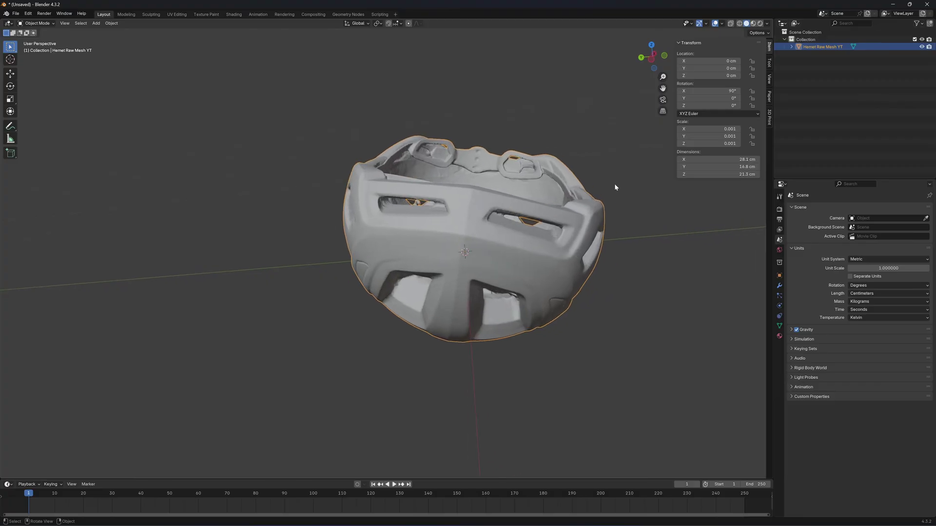
left_click(652, 59)
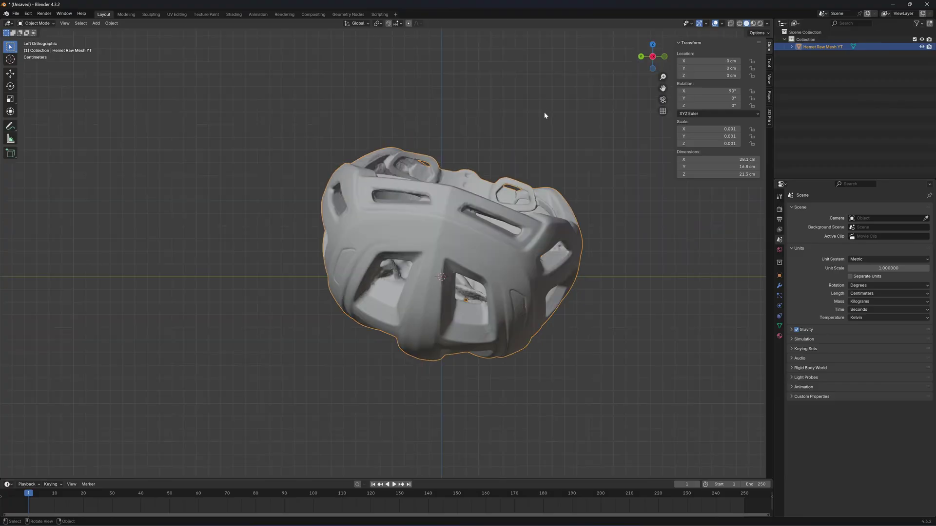
key("r")
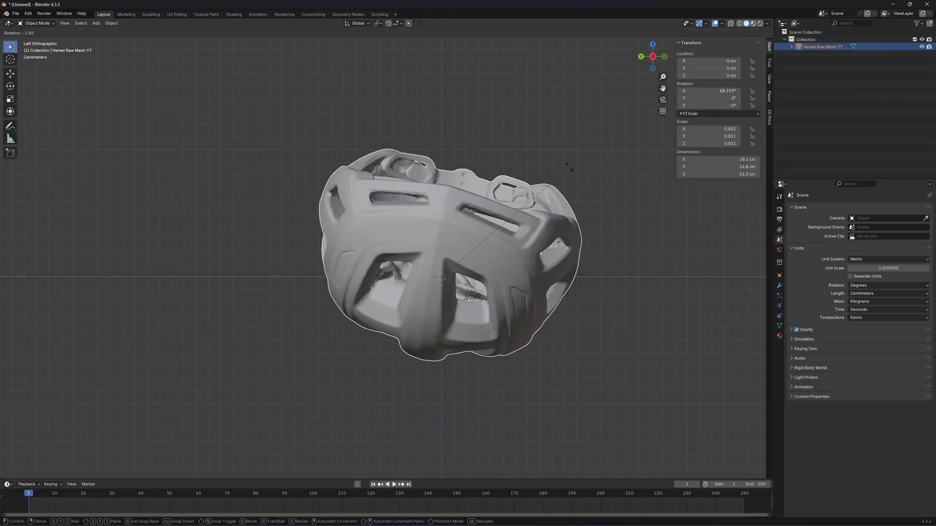
left_click(545, 151)
left_click(664, 57)
key("r")
key("Return")
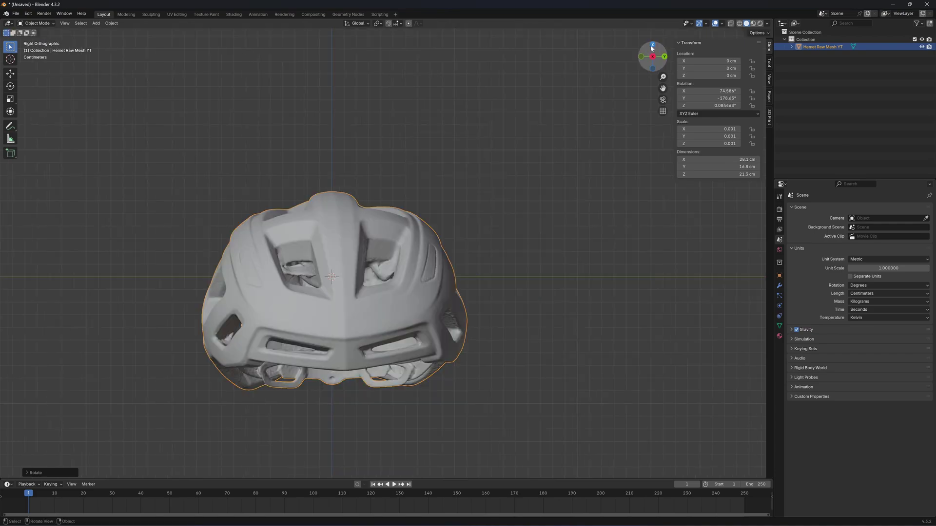
Step: In the top view, rotate the helmet to about -3.94° Z and move it to about X -0.4, Y -0.12 cm, aligning it with the X axis
left_click(652, 44)
right_click(478, 275)
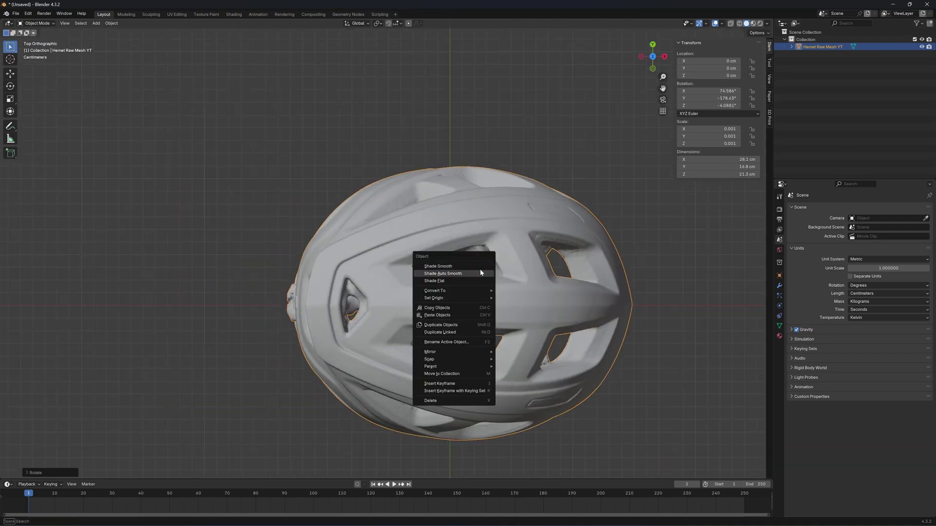
key("g")
left_click(499, 258)
scroll(528, 335, "up", 2)
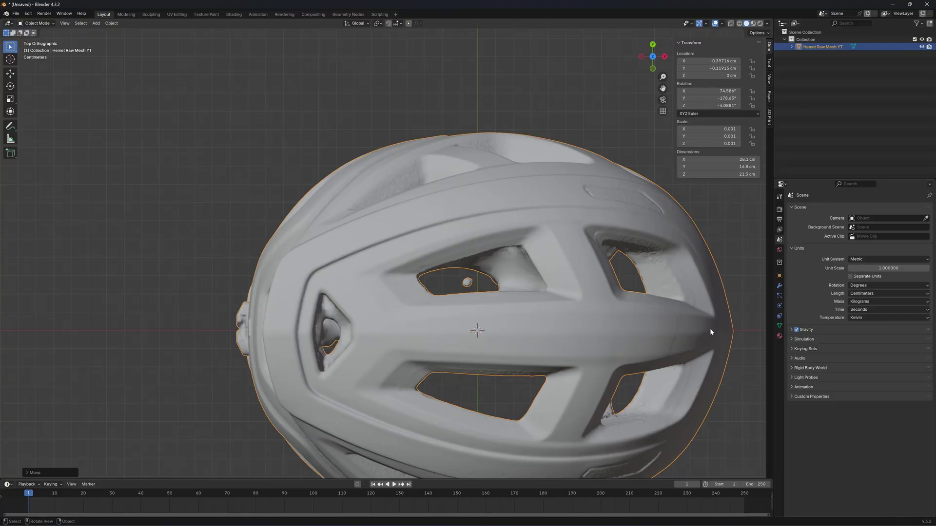
key("r")
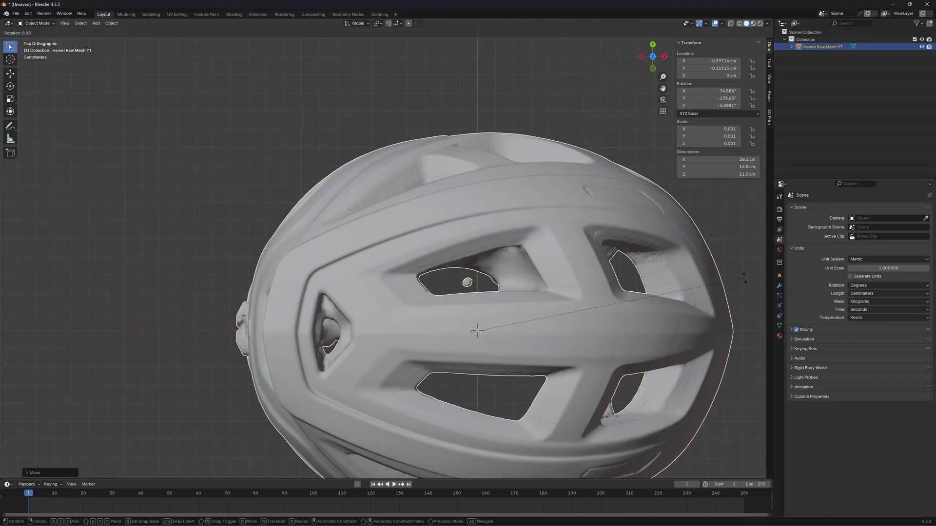
left_click(735, 276)
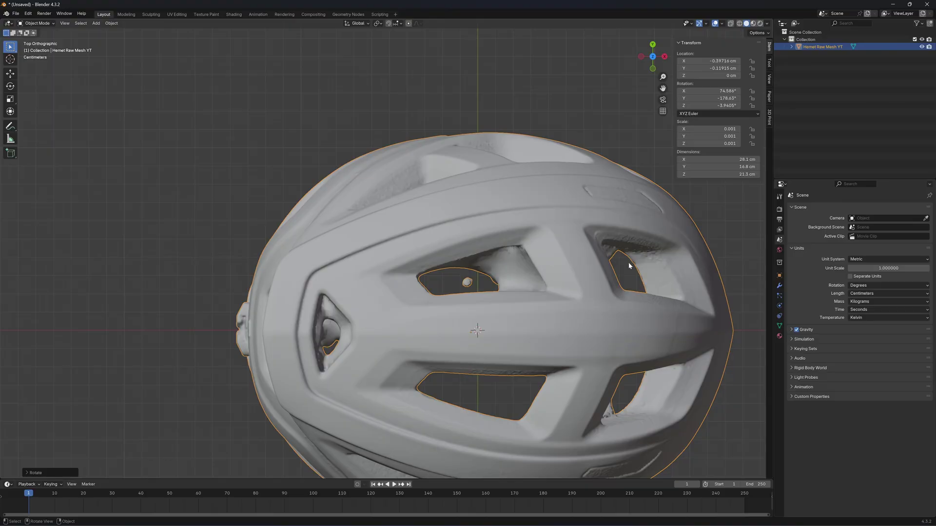
Step: Raise the helmet along Z to about 9.56 cm so it sits above the ground grid, and deselect it
scroll(629, 266, "down", 2)
key("KP_1")
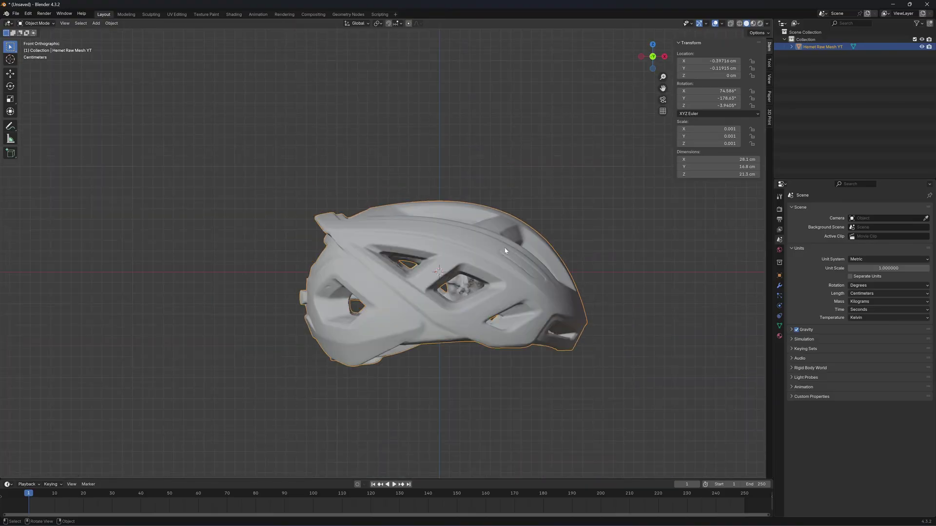
key("g")
key("z")
left_click(604, 219)
left_click(604, 218)
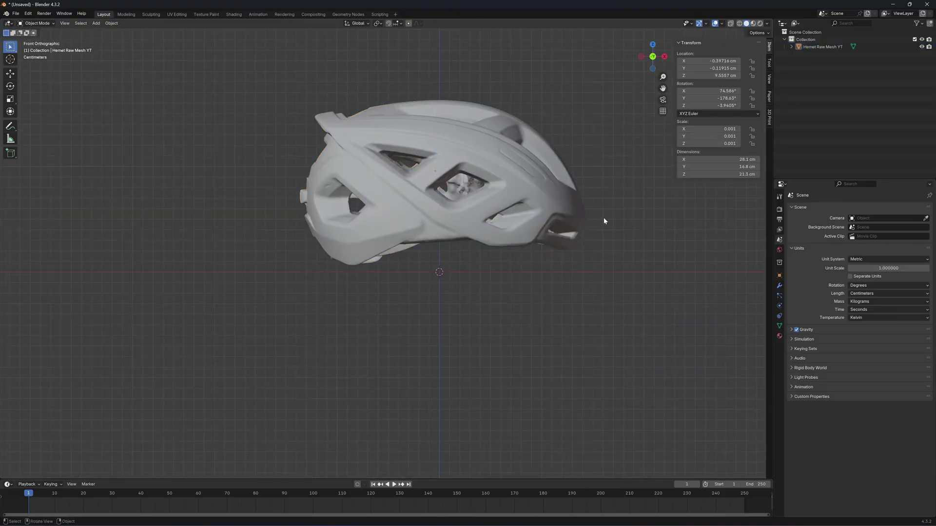
Step: Set the viewport shading color to Random and view the helmet shell from several angles
mouse_move(604, 219)
middle_mouse_down()
mouse_move(586, 256)
mouse_move(592, 221)
mouse_move(633, 149)
middle_mouse_up()
scroll(586, 255, "up", 4)
left_click(767, 24)
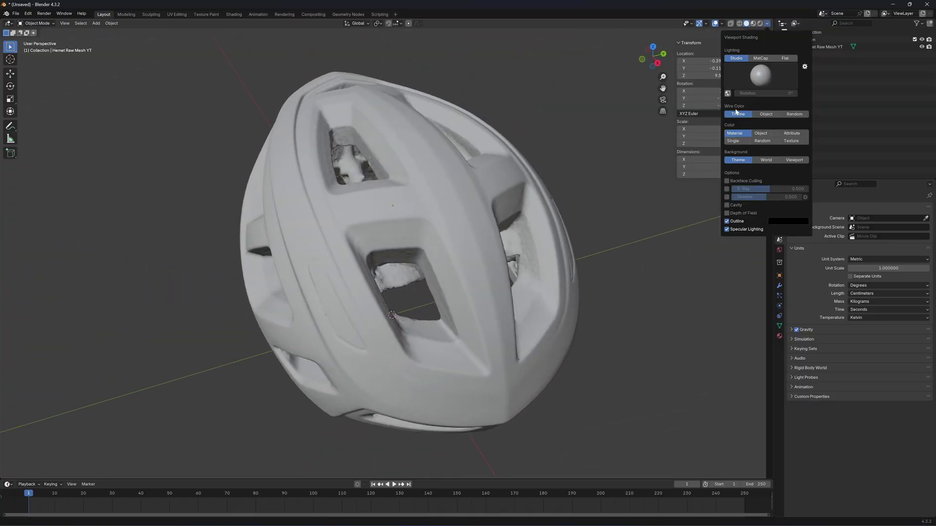
middle_click_drag(658, 208, 597, 260)
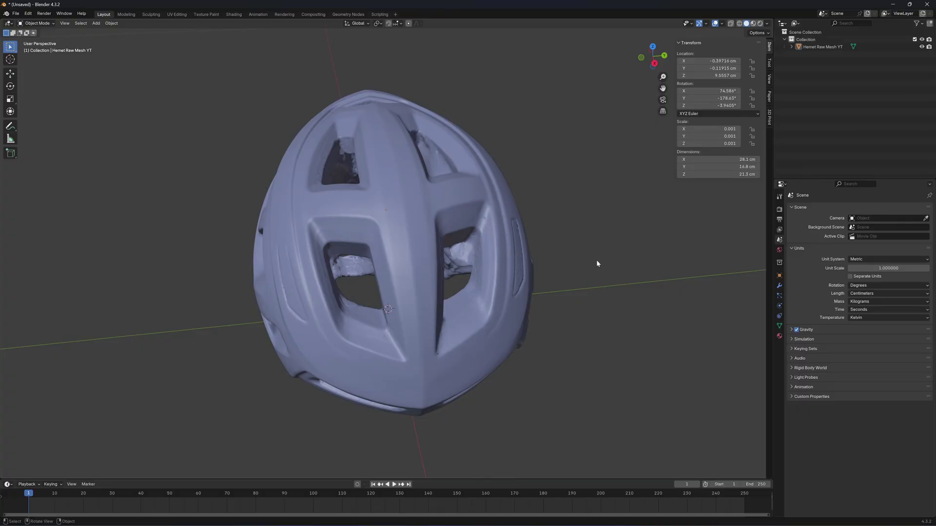
middle_click_drag(597, 263, 598, 261)
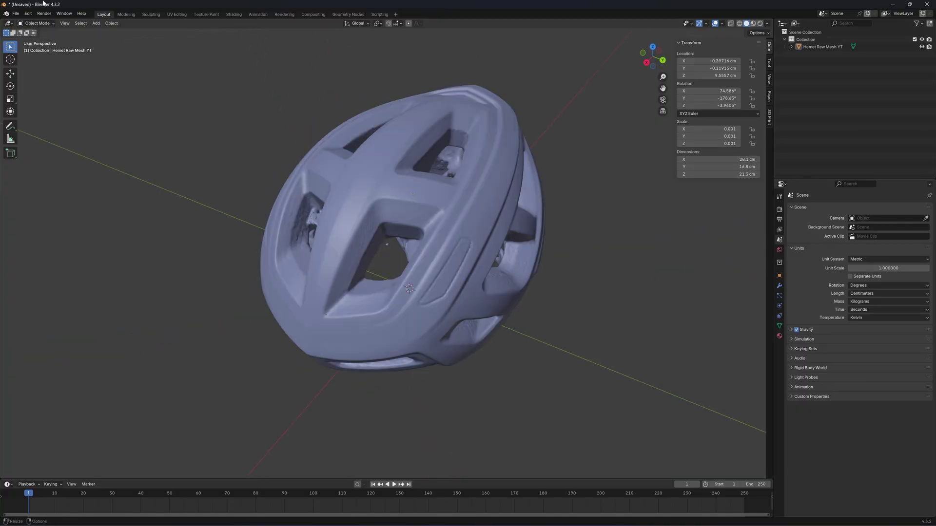
Step: Add a mesh plane at the world origin beneath the helmet
left_click(96, 23)
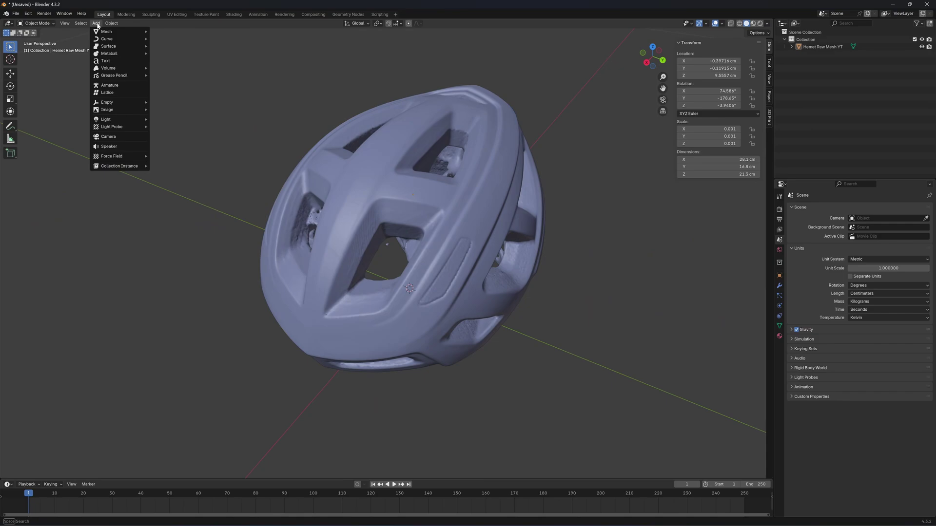
mouse_move(112, 31)
left_click(168, 32)
scroll(452, 148, "down", 6)
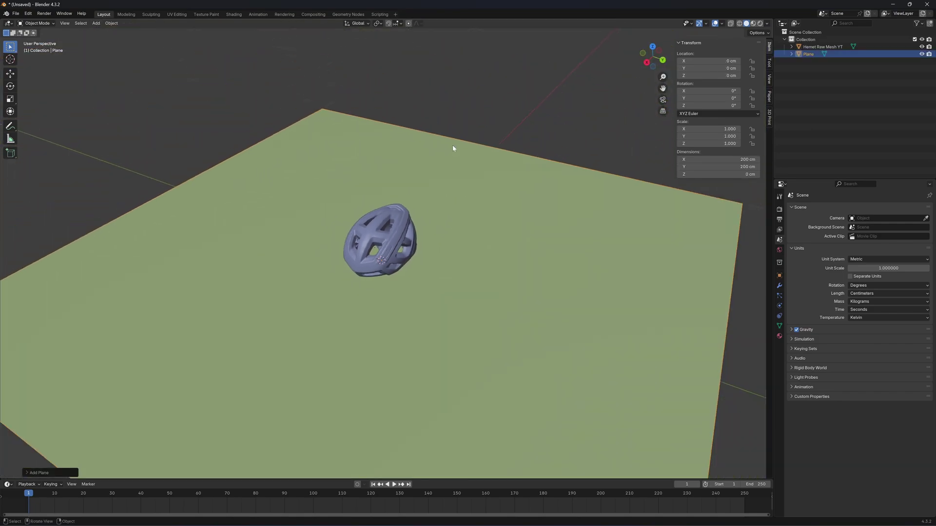
scroll(453, 148, "down", 2)
Step: Set the plane's X and Y dimensions to 1 cm each
double_click(687, 159)
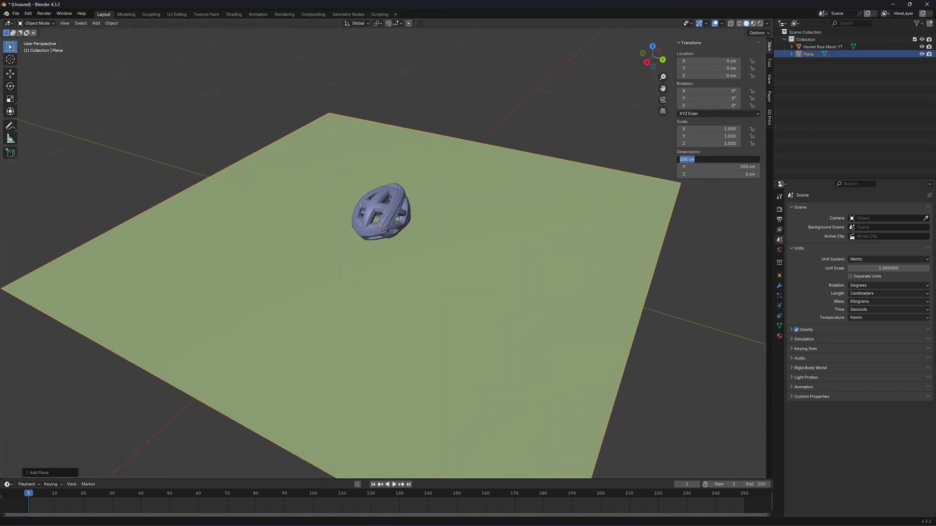
type("1")
key("Tab")
type("1")
key("Return")
scroll(528, 207, "up", 5)
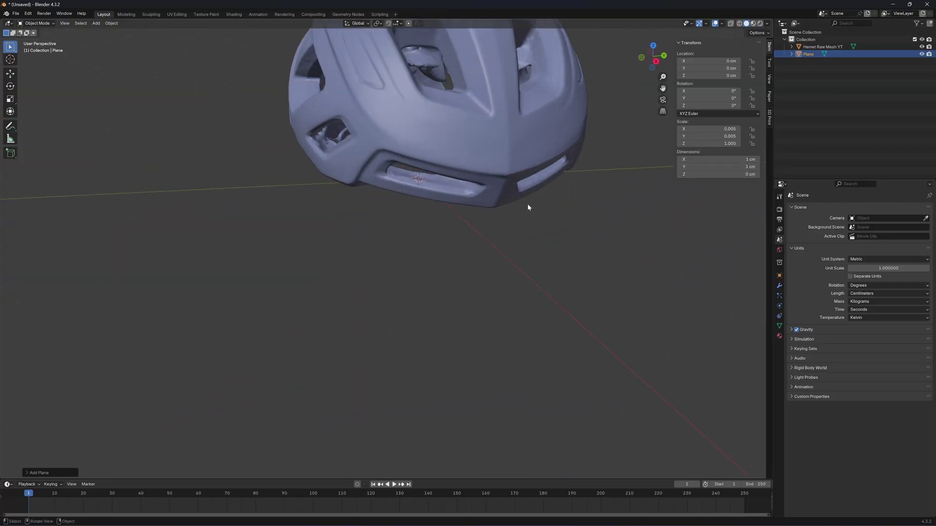
Step: Move the plane in front of the helmet's forehead, to about X 17.6 cm, Y -0.64 cm and Z 6.88 cm
middle_click_drag(527, 204, 473, 189)
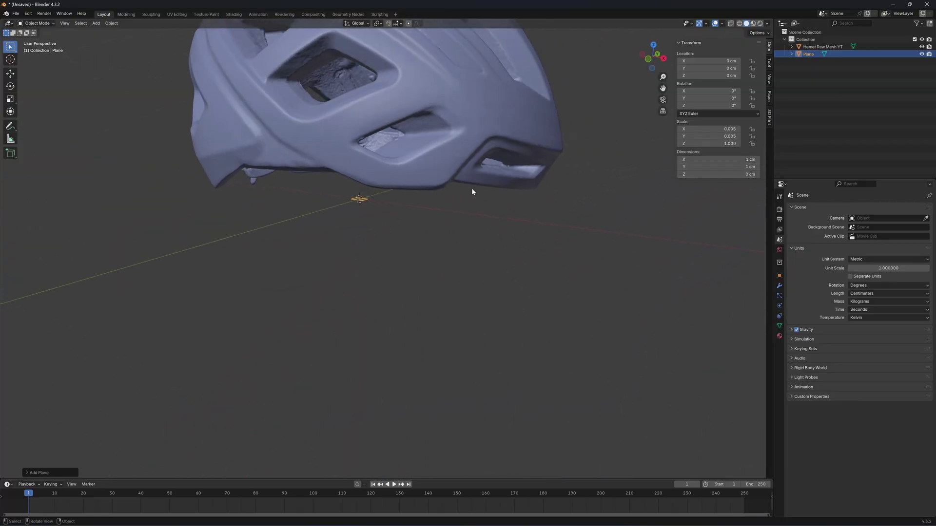
key("g")
right_click(400, 211)
key("shift+space")
key("g")
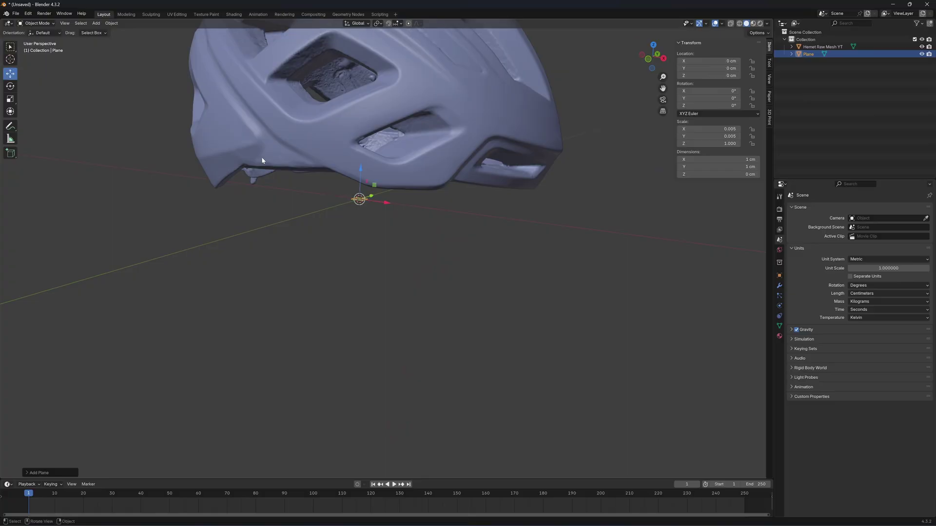
left_click_drag(388, 203, 578, 227)
middle_click_drag(578, 227, 501, 312)
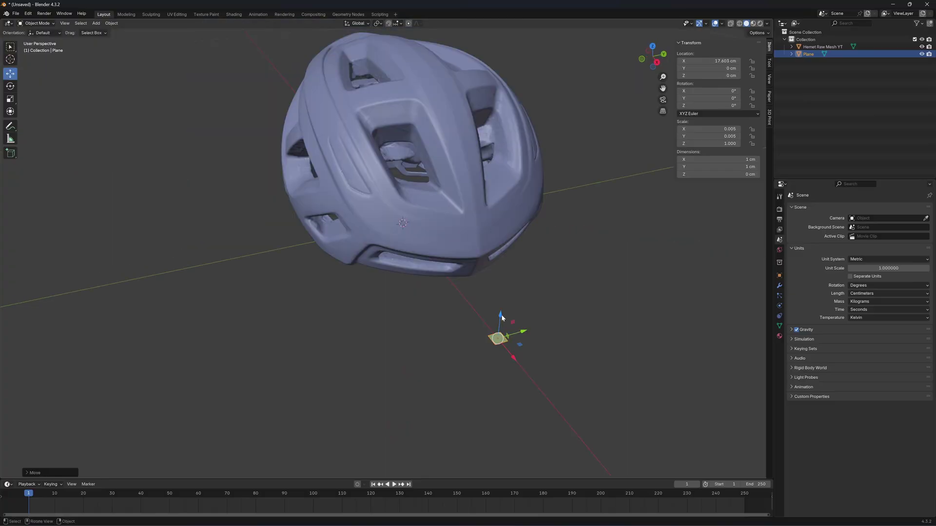
left_click_drag(501, 315, 504, 268)
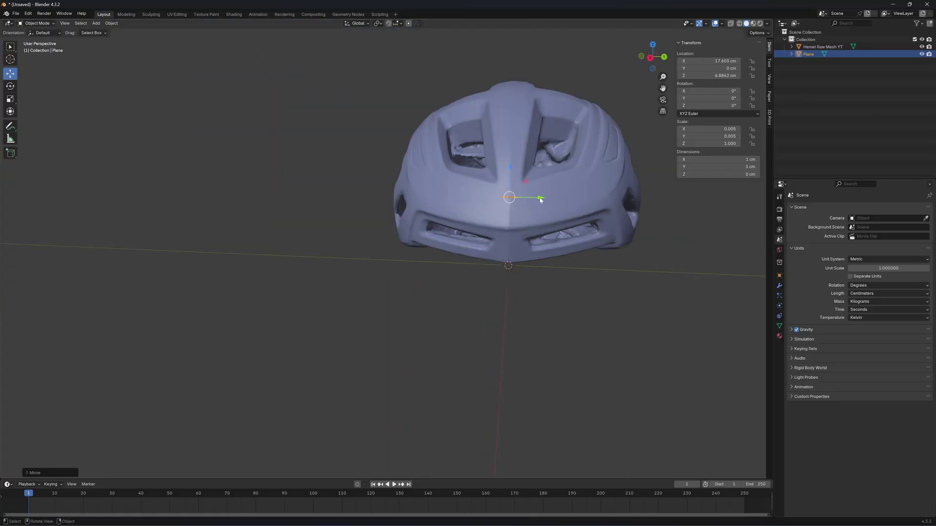
key("y")
left_click(529, 198)
Step: Rotate the plane to -90° about the Y axis so it stands upright facing the helmet
middle_click_drag(546, 285, 403, 186)
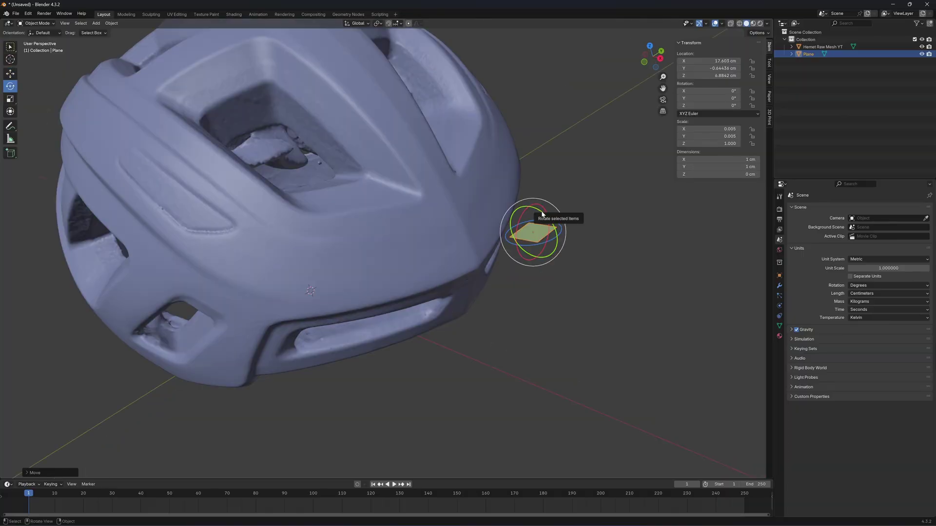
left_click_drag(538, 212, 532, 210)
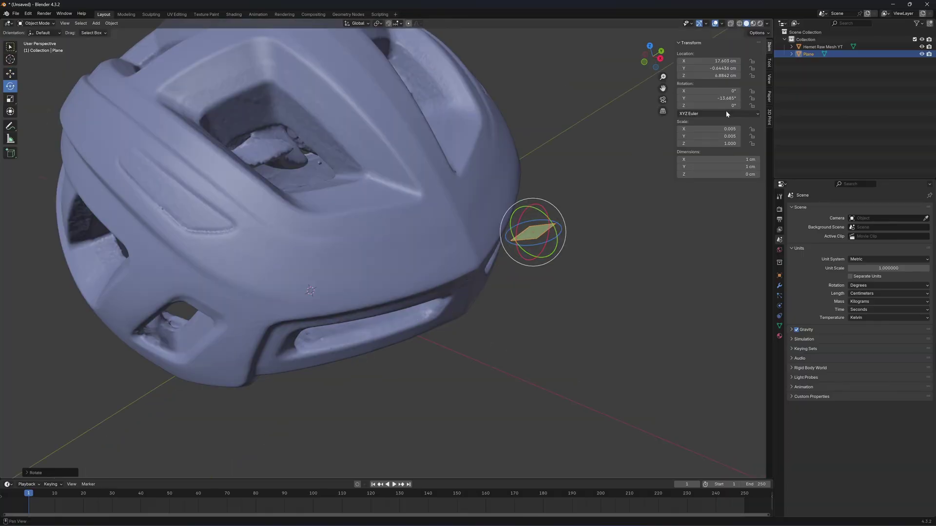
left_click(721, 98)
type("0")
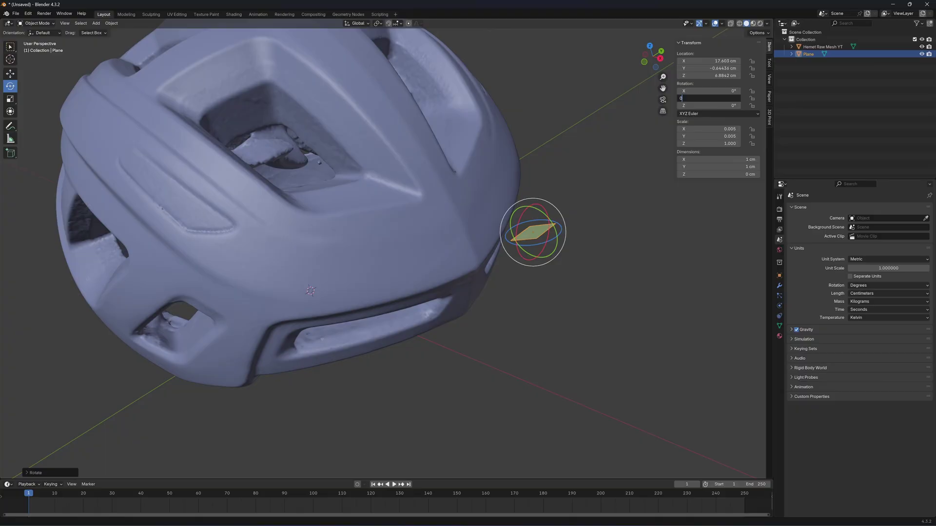
type("-90")
key("Return")
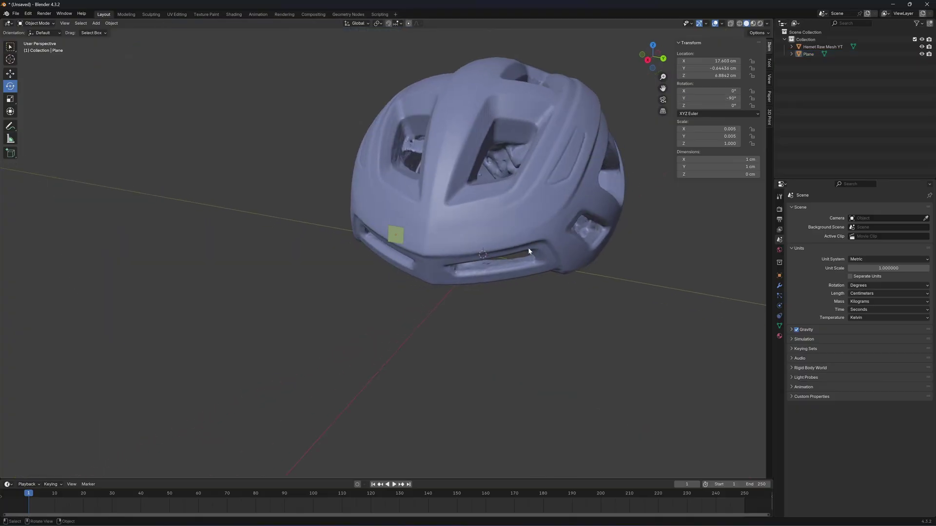
Step: Add a Shrinkwrap modifier to the plane
middle_click_drag(528, 251, 537, 284)
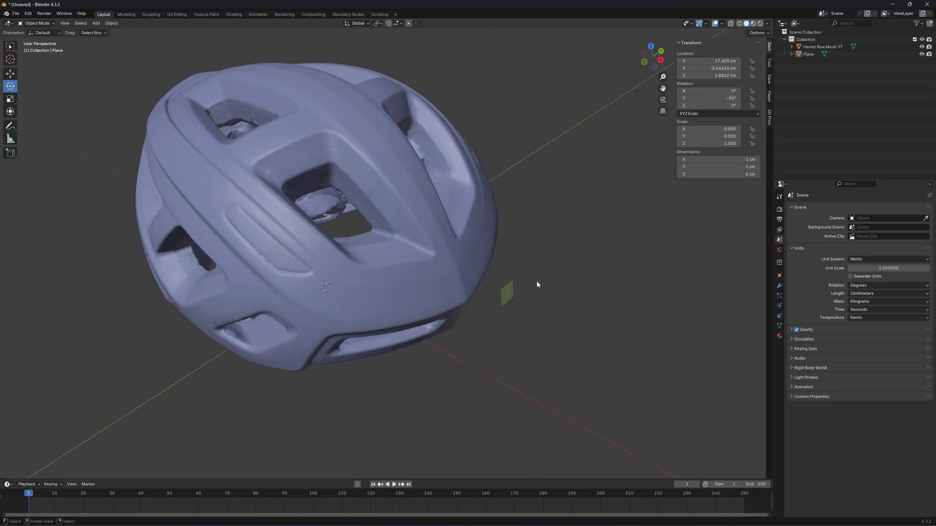
left_click(510, 296)
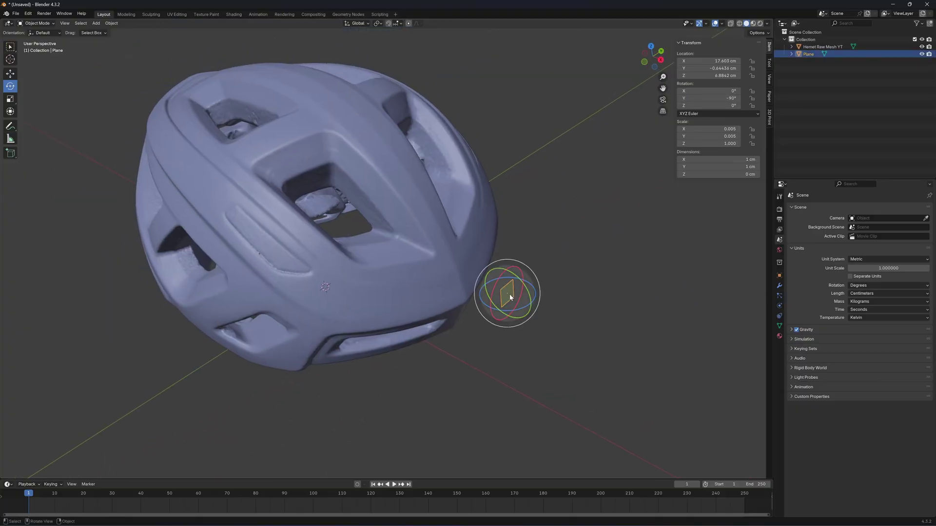
left_click(780, 286)
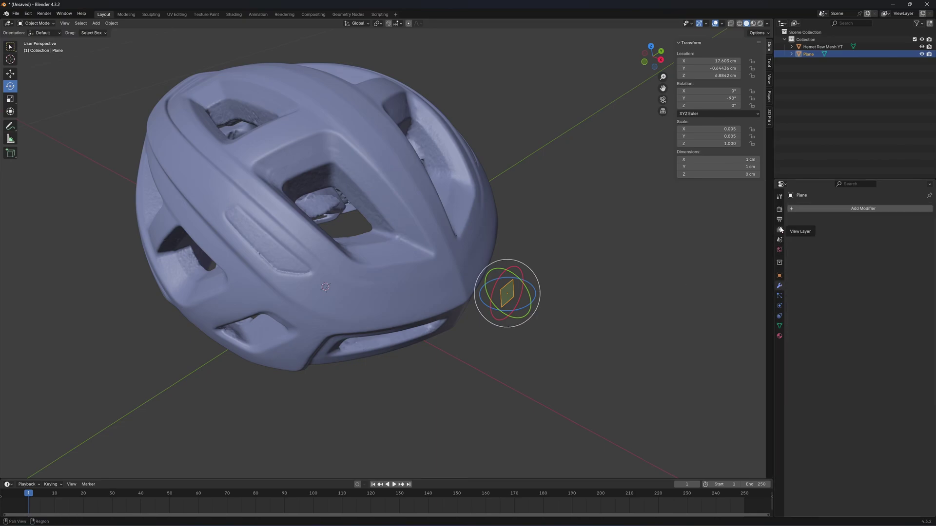
left_click(791, 210)
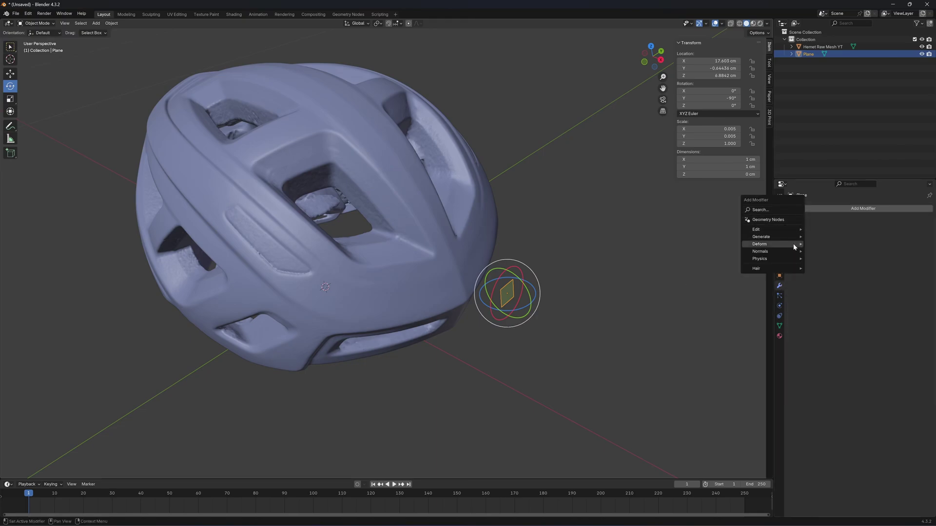
mouse_move(793, 243)
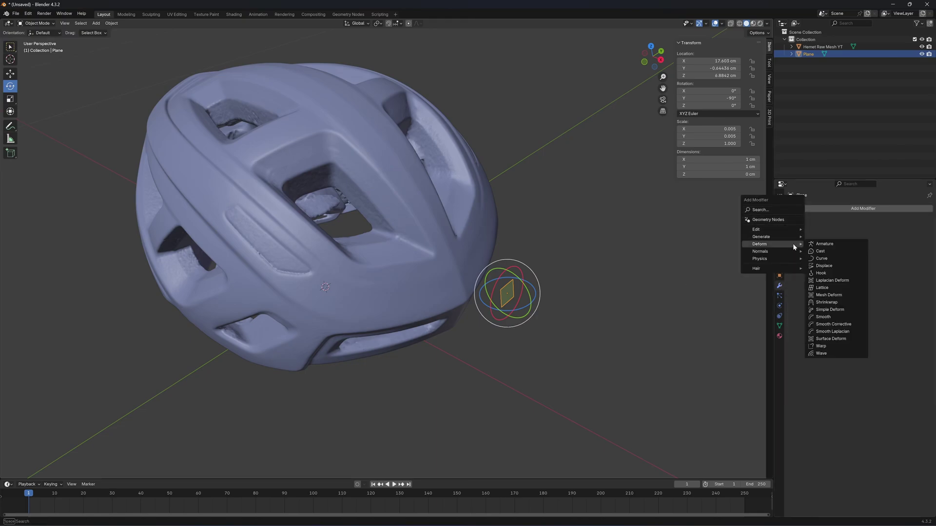
left_click(818, 303)
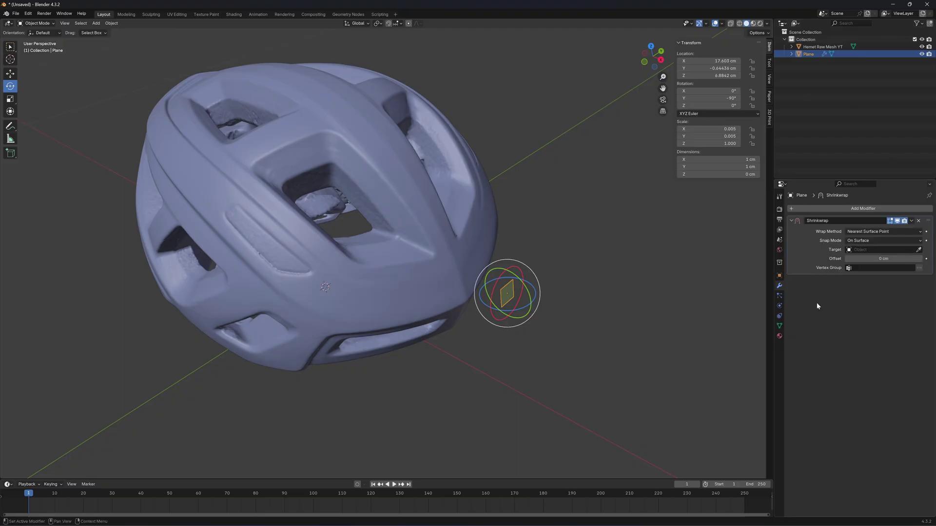
Step: Set the helmet mesh as the Shrinkwrap target and apply the modifier
left_click(918, 250)
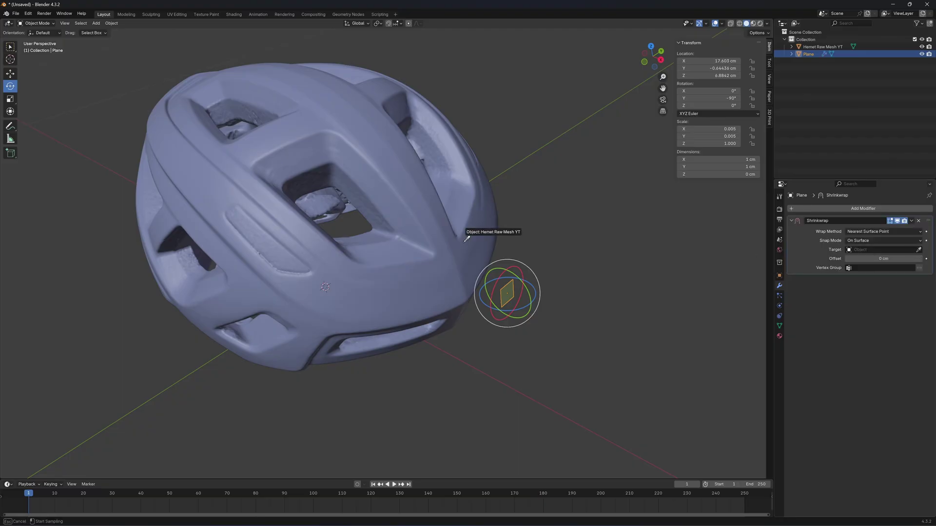
left_click(444, 273)
scroll(597, 247, "up", 3)
middle_click_drag(598, 247, 419, 306)
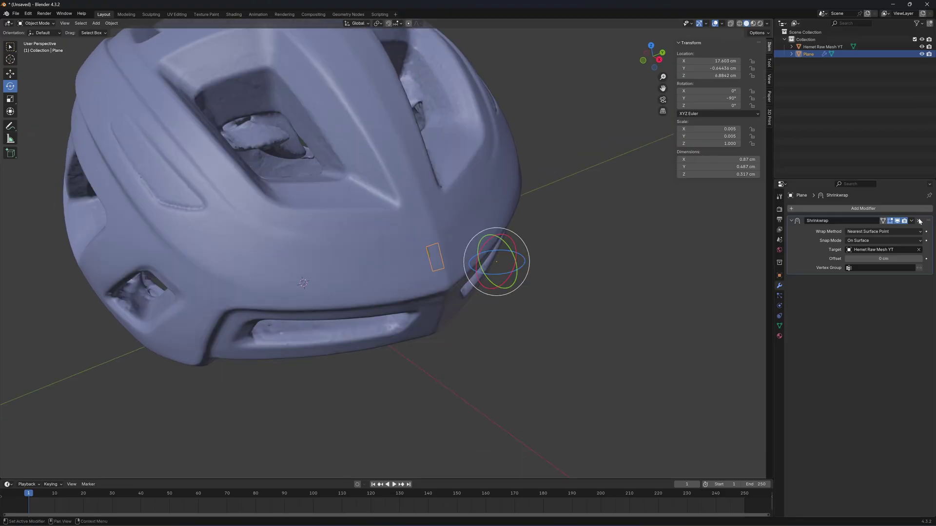
left_click(911, 222)
left_click(878, 231)
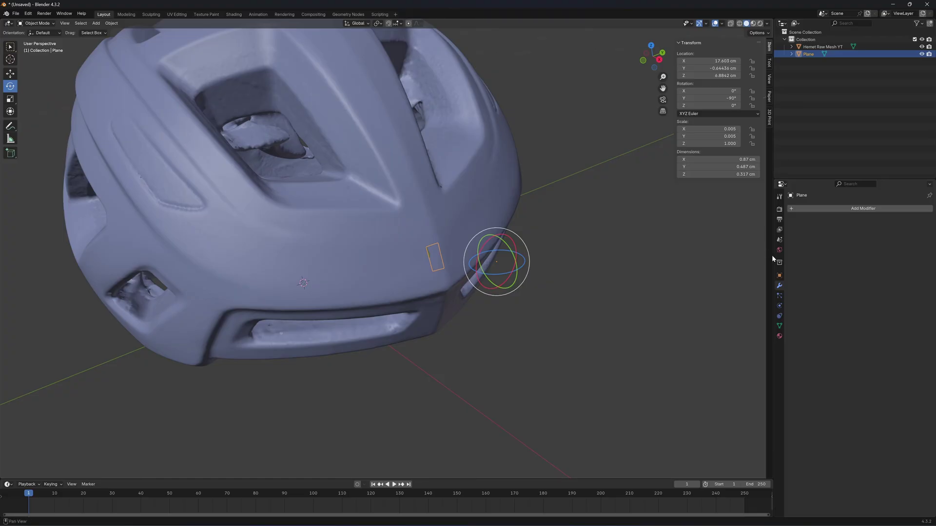
Step: Enable In Front in the plane's viewport display so it draws over the helmet surface
left_click(779, 276)
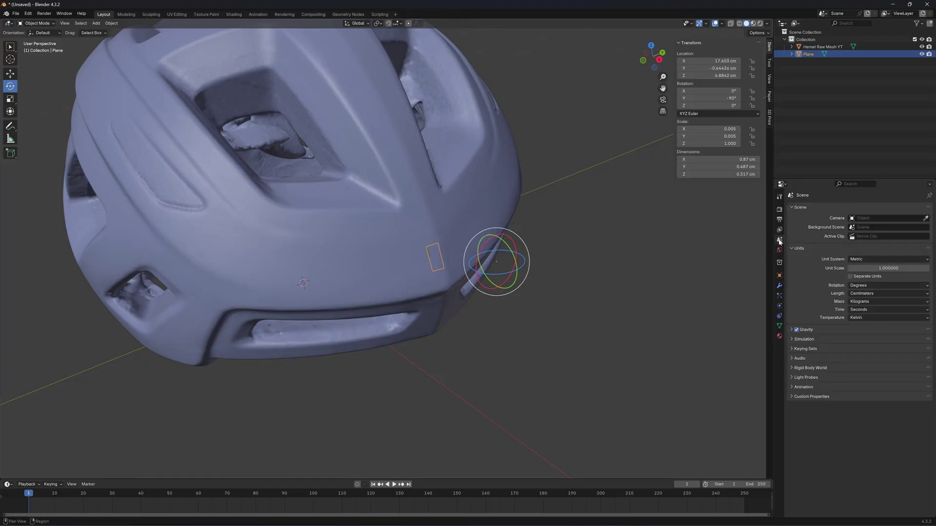
key("alt+a")
left_click(792, 381)
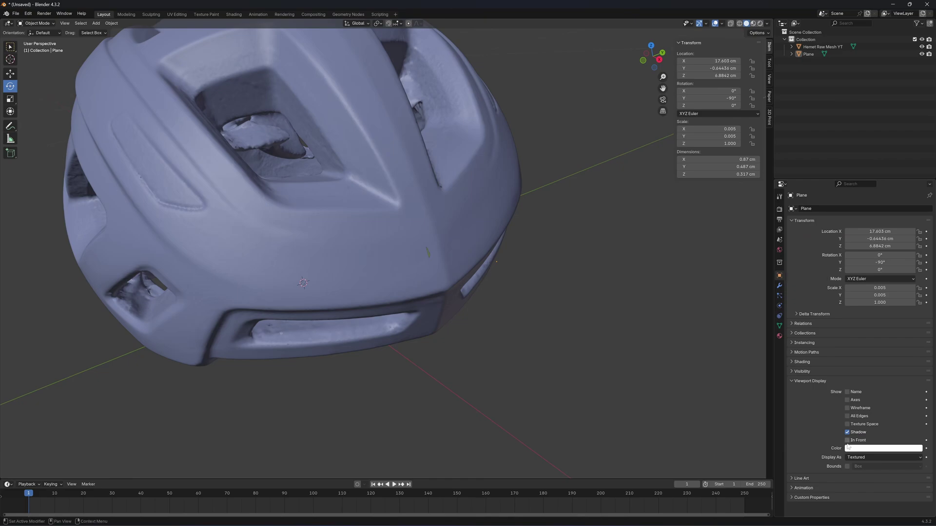
middle_click_drag(714, 364, 546, 295)
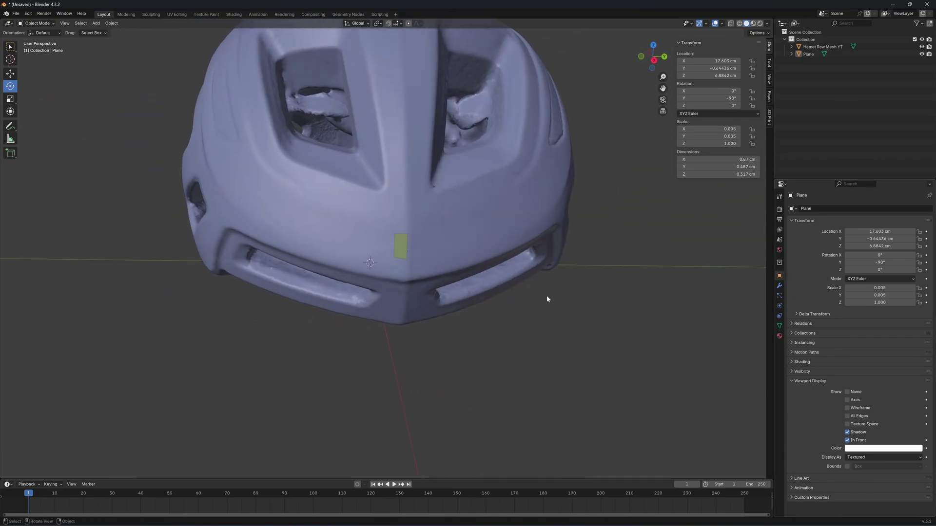
scroll(546, 295, "up", 4)
scroll(493, 225, "down", 3)
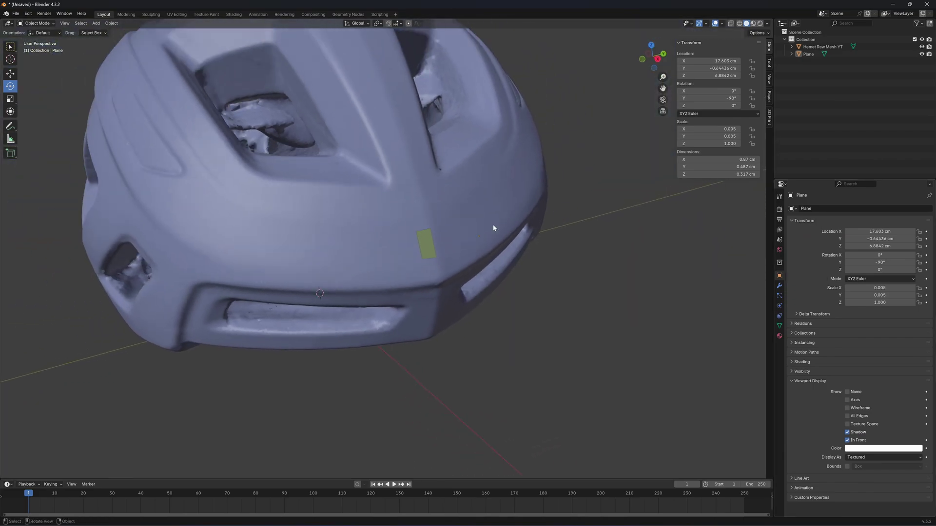
middle_click_drag(494, 226, 462, 241)
scroll(462, 241, "up", 3)
scroll(589, 284, "down", 3)
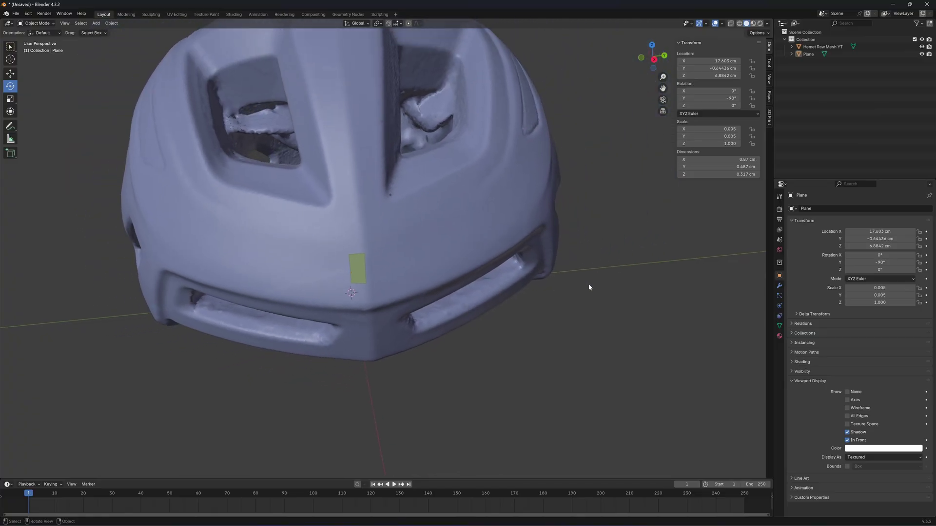
middle_click_drag(589, 284, 369, 45)
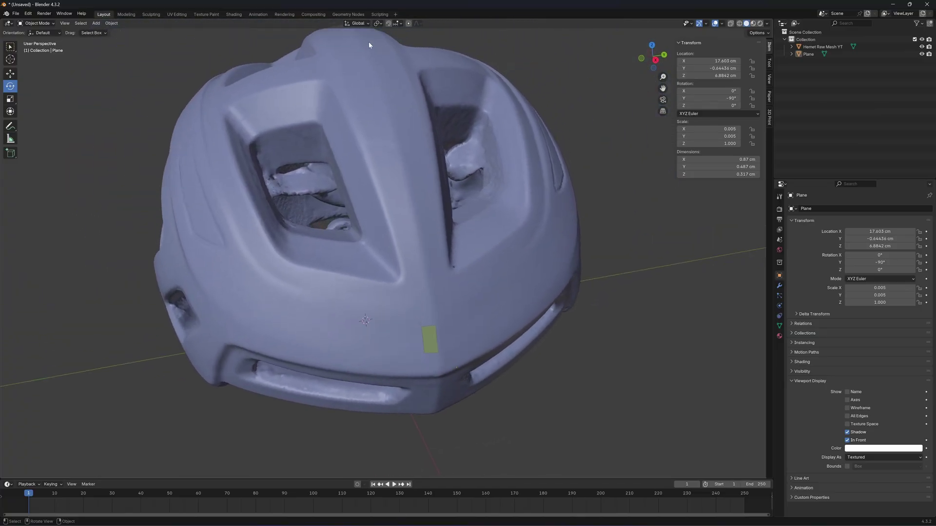
Step: Turn on snapping with Face as the snap target
left_click(388, 24)
left_click(401, 24)
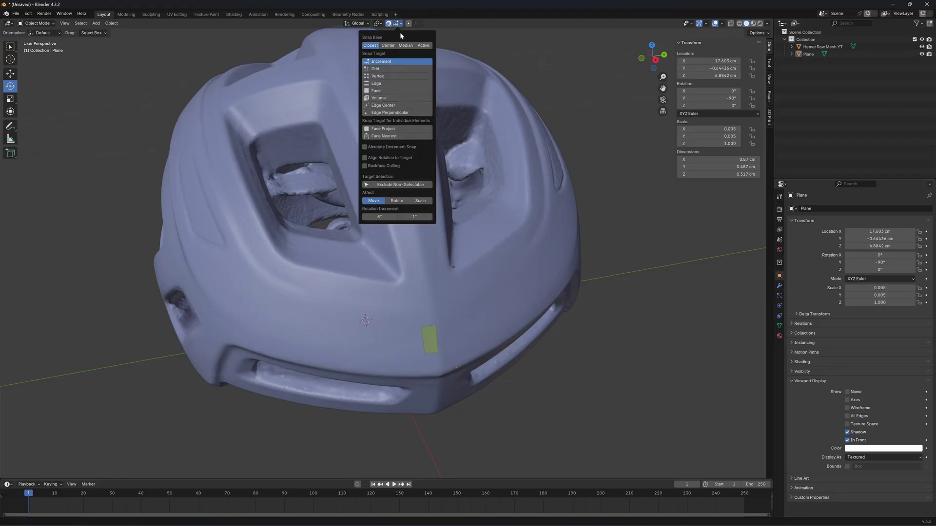
left_click(385, 91)
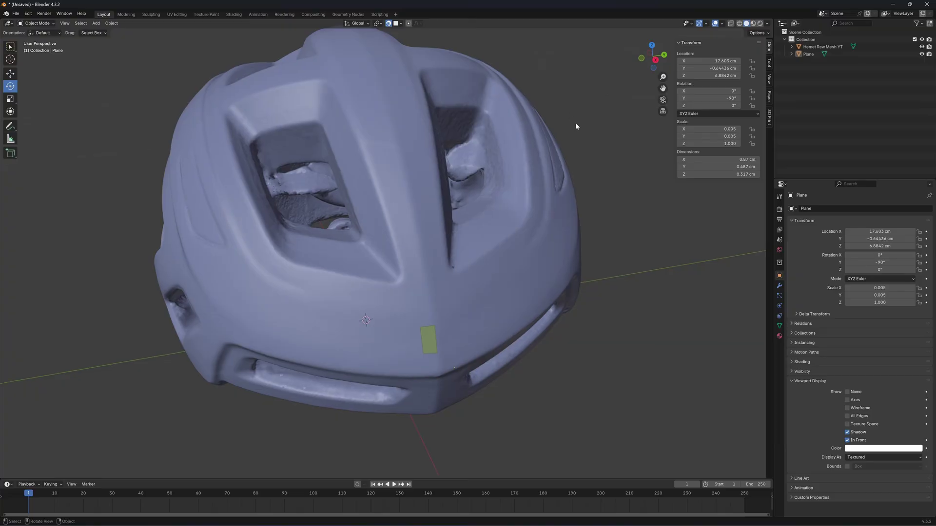
Step: Rename the plane object as Shell
middle_click_drag(575, 121, 210, 142)
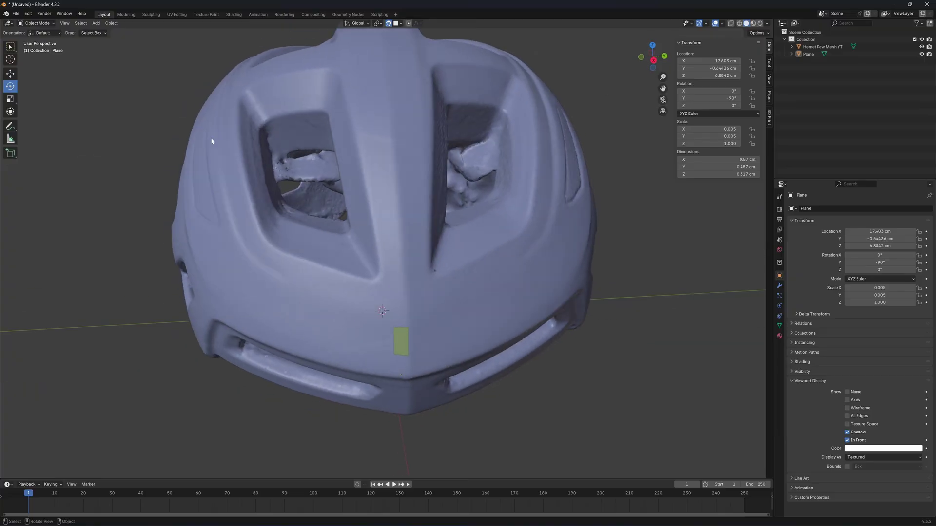
double_click(808, 54)
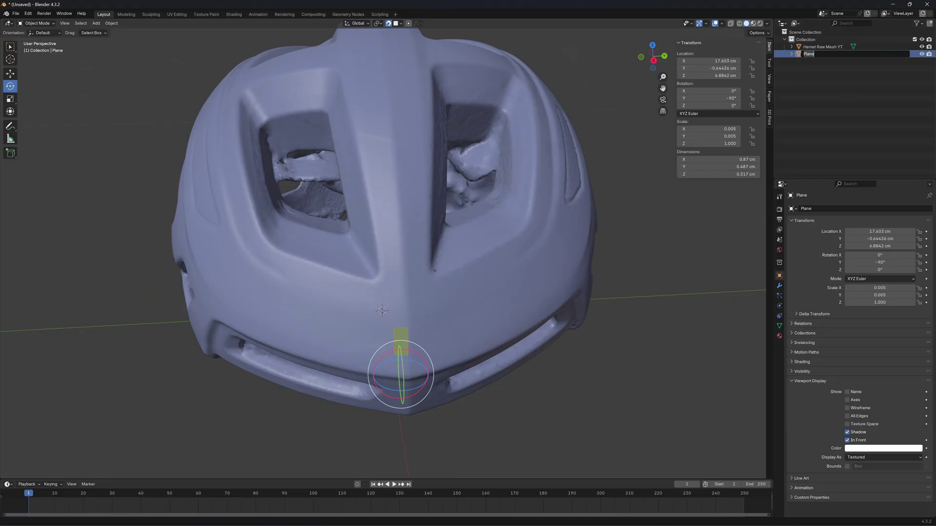
key("BackSpace")
key("BackSpace")
key("BackSpace")
key("BackSpace")
key("BackSpace")
type("Shell")
key("Return")
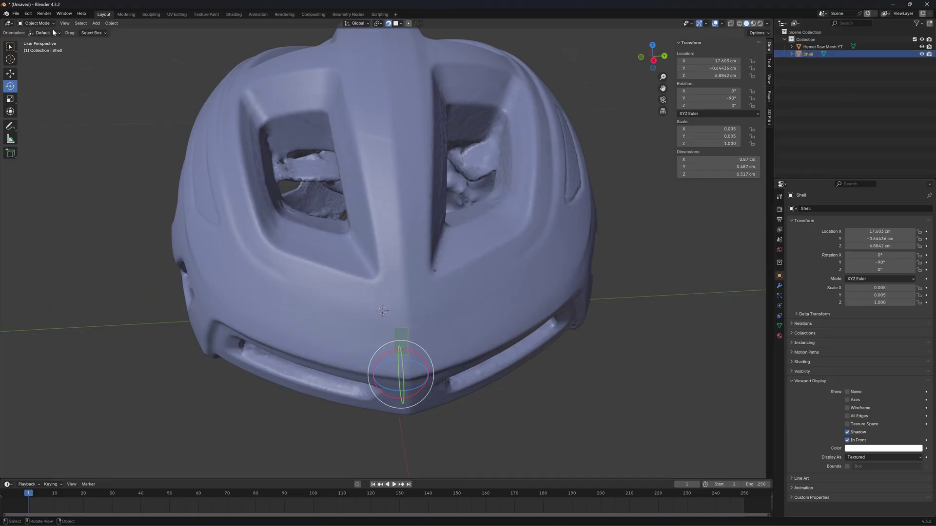
Step: Enter Edit Mode on the Shell object and deselect all of its geometry
left_click(36, 23)
left_click(43, 39)
scroll(309, 261, "up", 5)
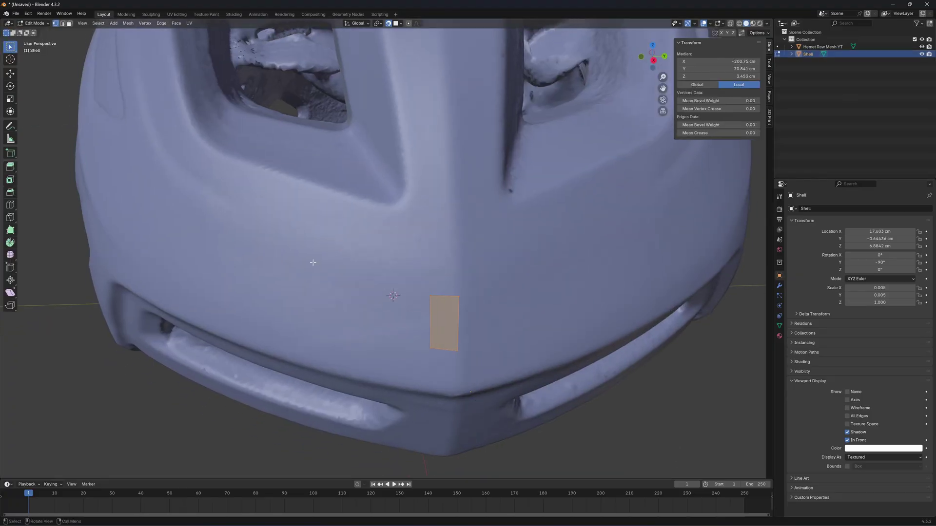
left_click(159, 286)
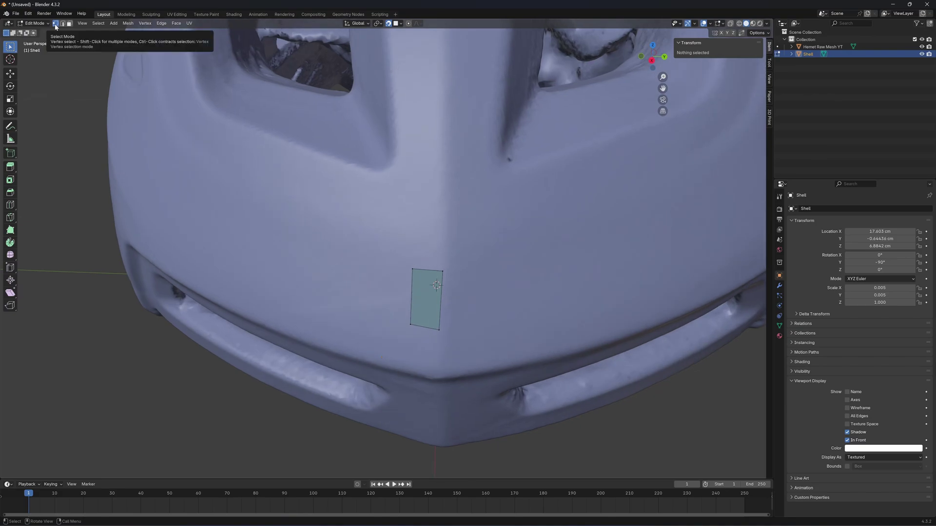
left_click(14, 51)
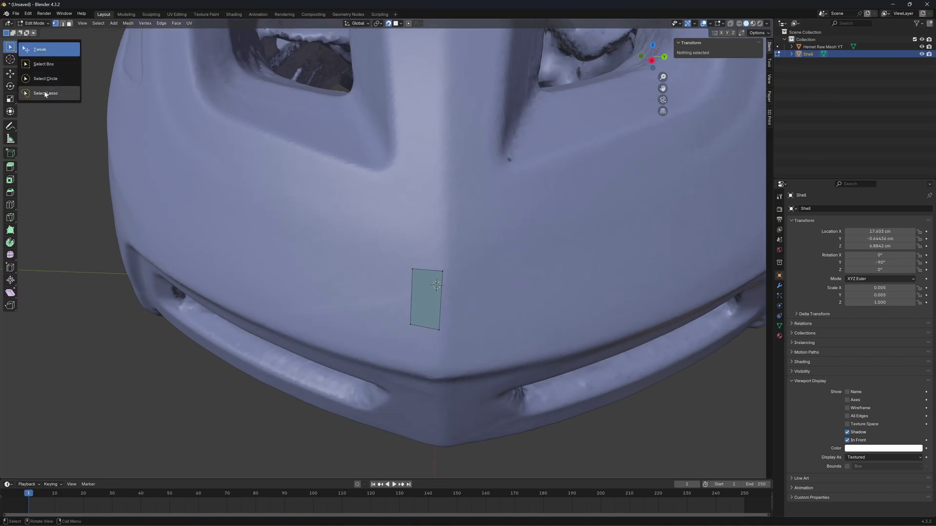
scroll(257, 200, "down", 5)
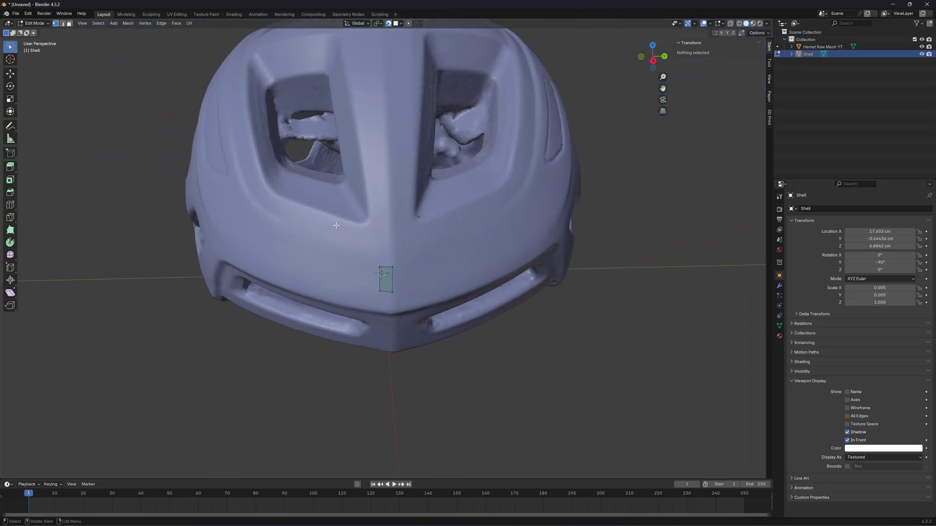
scroll(341, 217, "up", 5)
Step: Select the Shell face's lower edge and move it about 0.73 cm down the helmet front to the ridge above the front vents
left_click_drag(400, 263, 449, 289)
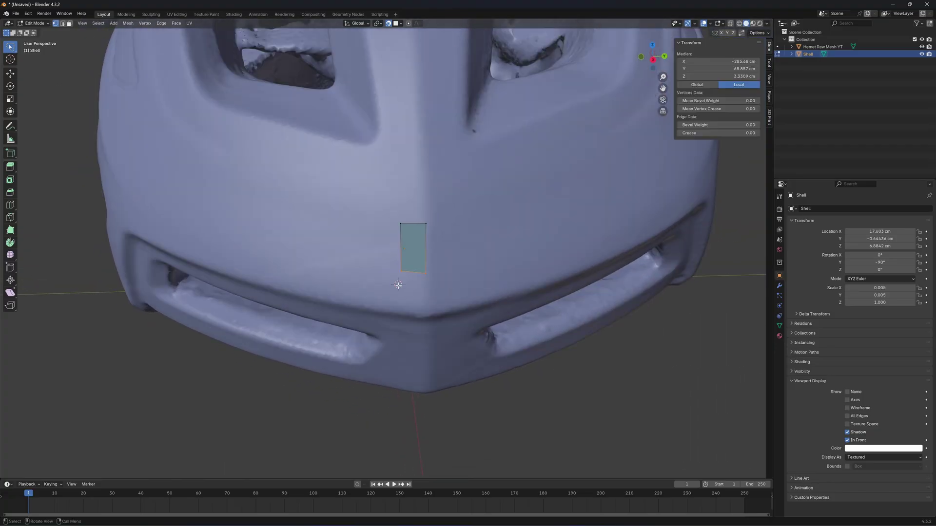
key("g")
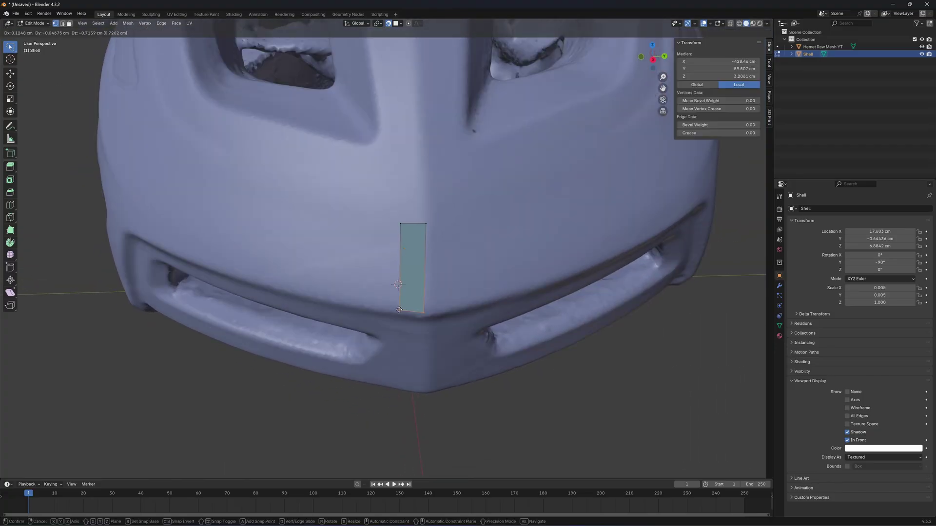
left_click(400, 310)
left_click(457, 244)
scroll(483, 211, "down", 5)
middle_click_drag(461, 242, 498, 124)
scroll(467, 138, "up", 2)
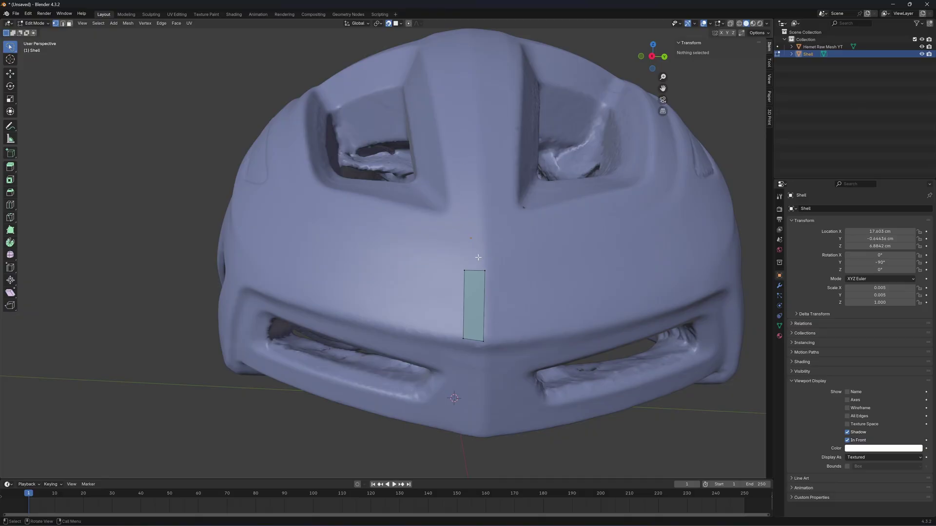
Step: Move the Shell face's inner vertical edge about 0.03 cm onto the helmet's centre ridge, and deselect everything
mouse_move(478, 267)
left_mouse_down()
mouse_move(505, 297)
mouse_move(512, 277)
mouse_move(499, 362)
mouse_move(505, 322)
left_mouse_up()
key("g")
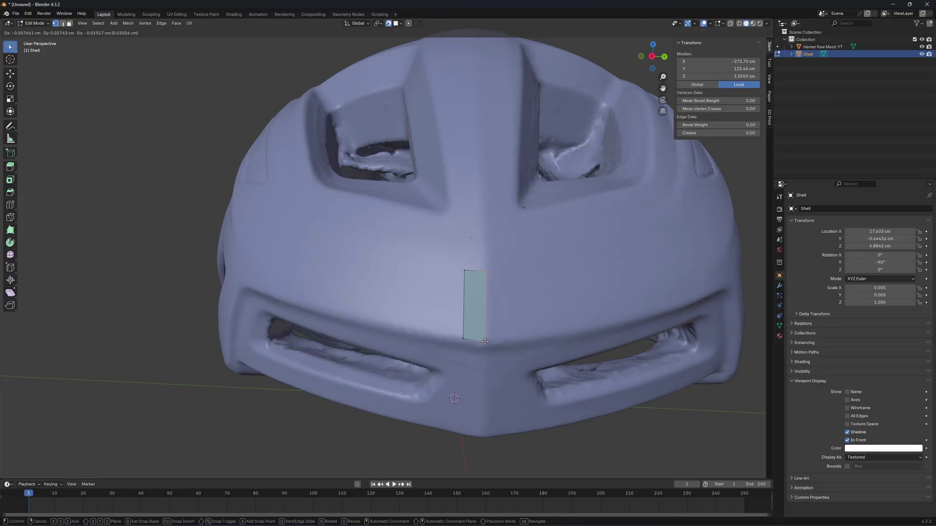
left_click(487, 342)
key("alt+a")
Step: Extrude the face's upper-left vertex to the lower tip of the left upper vent, with short branches along both vent edges
scroll(497, 302, "down", 3)
middle_click_drag(502, 272, 501, 263)
scroll(505, 258, "up", 1)
scroll(505, 259, "up", 3)
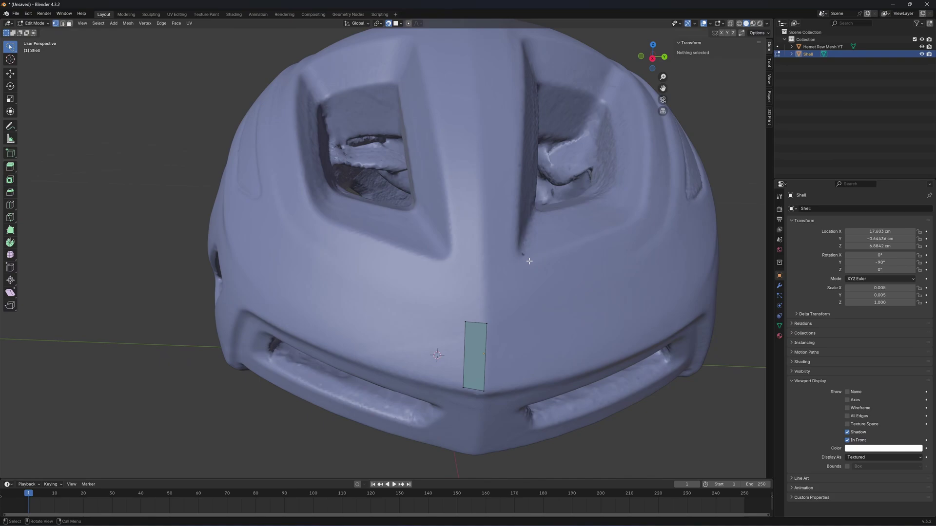
middle_click_drag(612, 307, 487, 315)
scroll(600, 295, "up", 1)
scroll(499, 278, "up", 3)
scroll(484, 323, "down", 1)
left_click(486, 327)
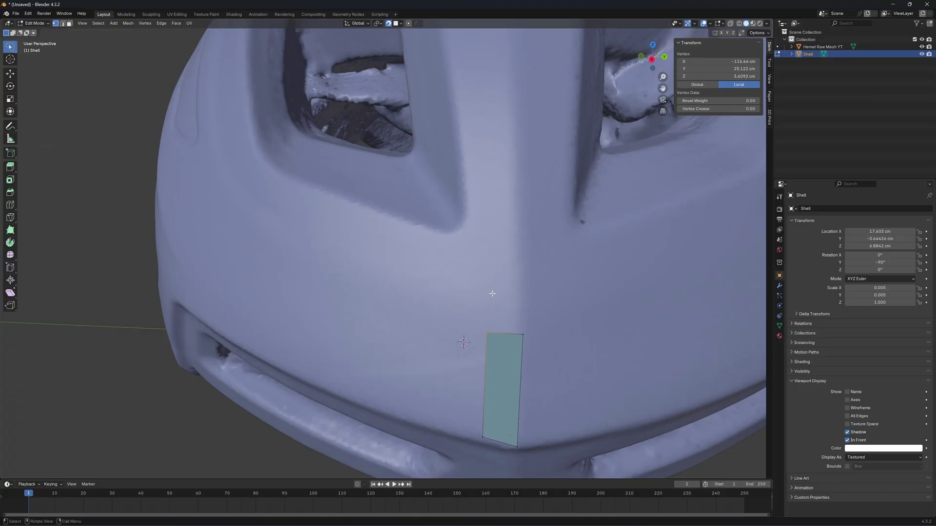
key("e")
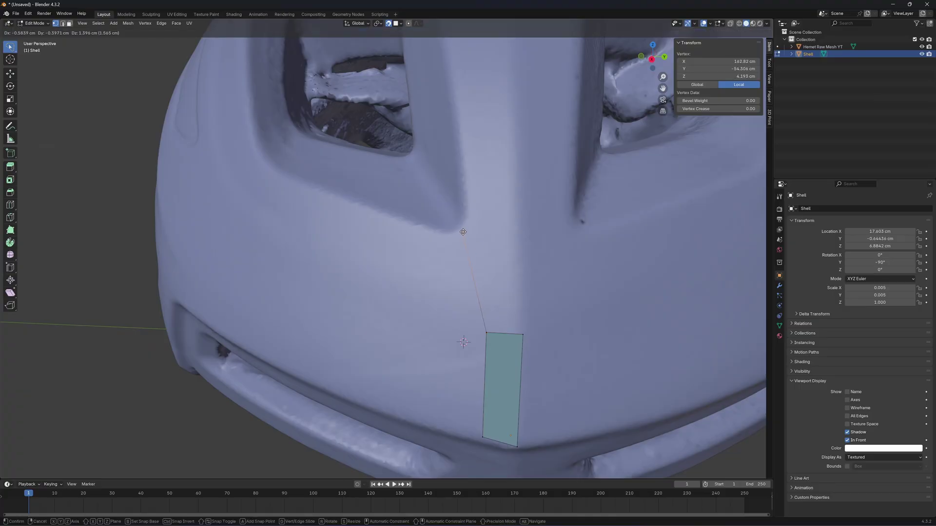
left_click(463, 231)
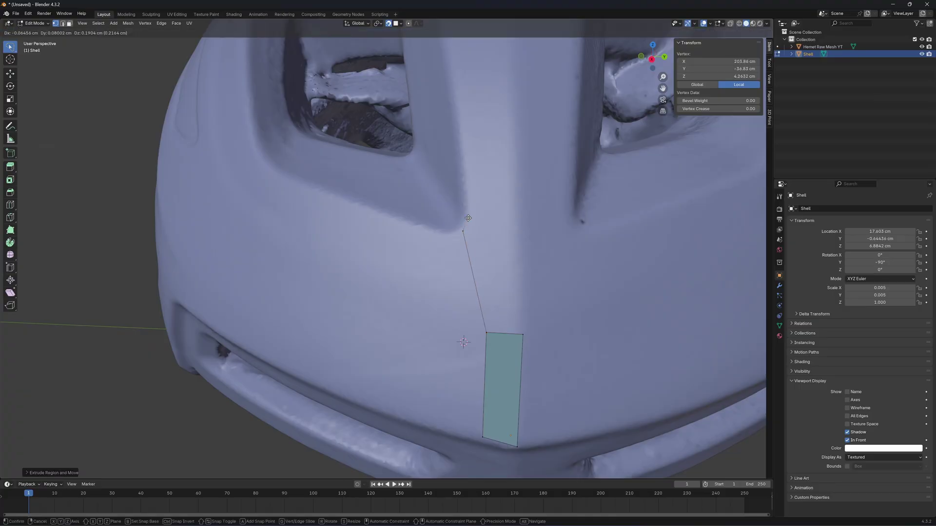
left_click(463, 231)
key("e")
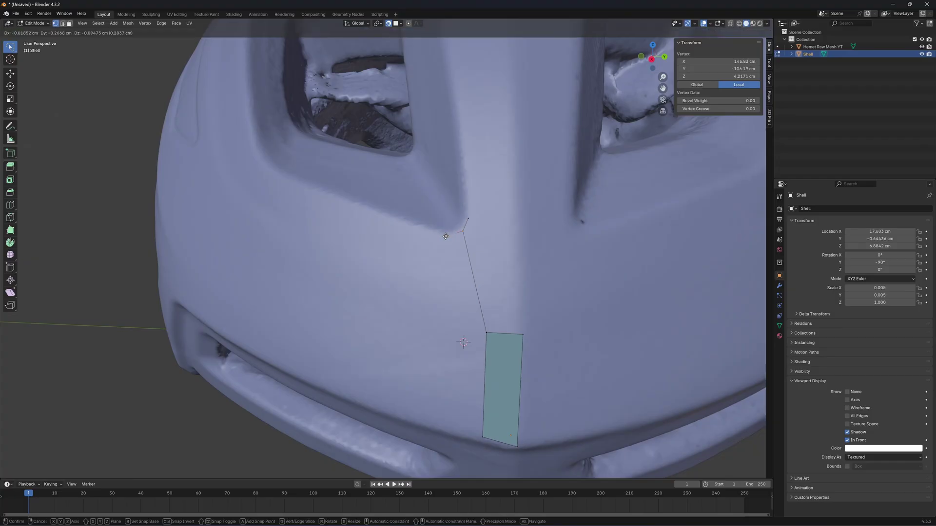
left_click(449, 237)
left_click(530, 238)
Step: Extrude the face's upper-right vertex twice up the helmet's centre ridge to the height of the vent tip
left_click(523, 334)
key("e")
left_click(522, 279)
key("e")
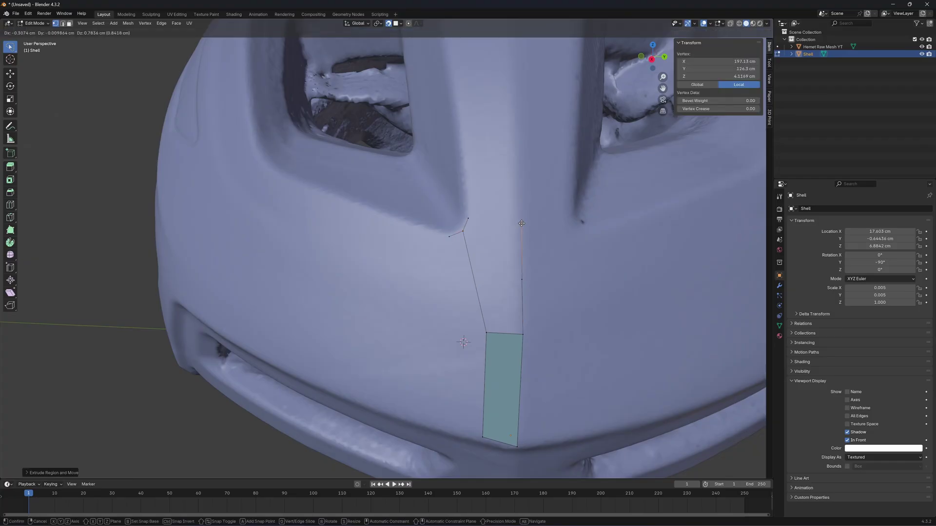
left_click(521, 219)
Step: Fill two faces between the vertices at the vent tip and the vertices on the centre ridge
mouse_move(457, 227)
left_mouse_down()
mouse_move(508, 244)
mouse_move(546, 307)
mouse_move(517, 351)
mouse_move(461, 317)
mouse_move(464, 273)
left_mouse_up()
key("f")
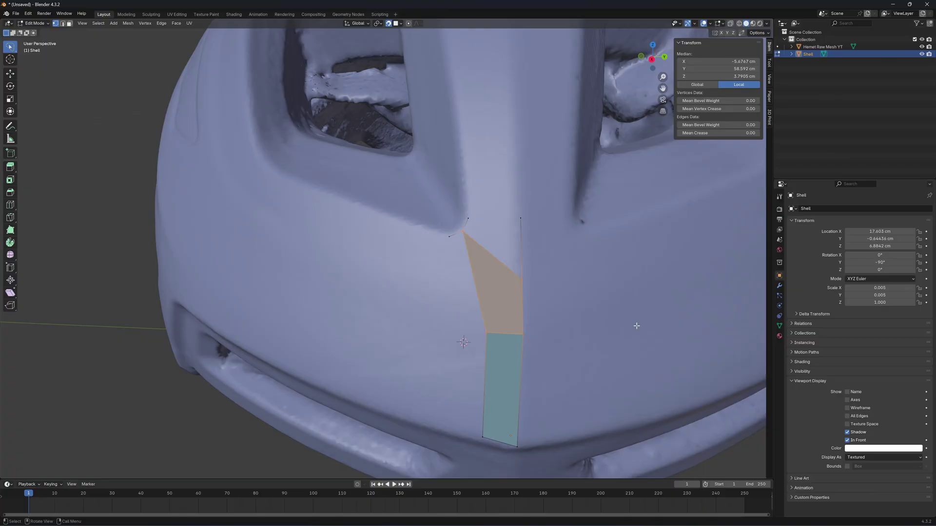
left_click(583, 327)
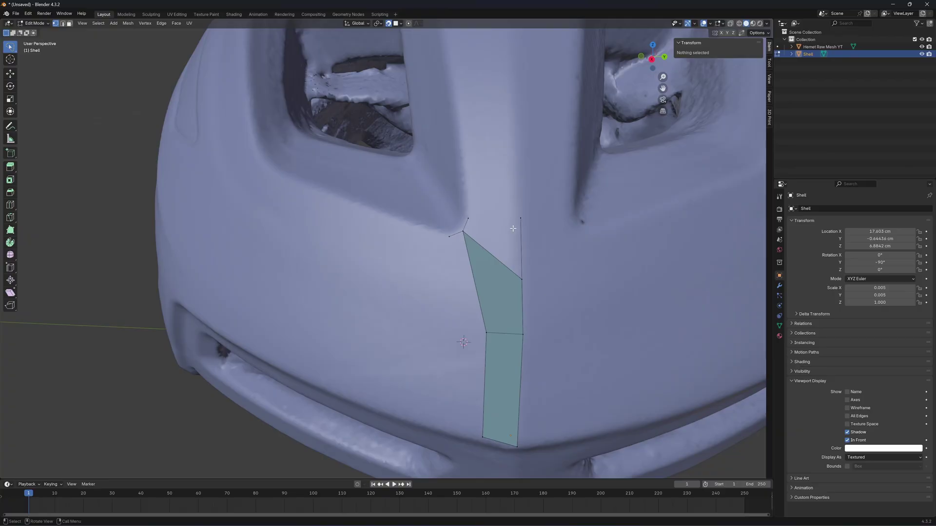
mouse_move(462, 213)
right_mouse_down("ctrl")
mouse_move(535, 289)
mouse_move(474, 249)
right_mouse_up("ctrl")
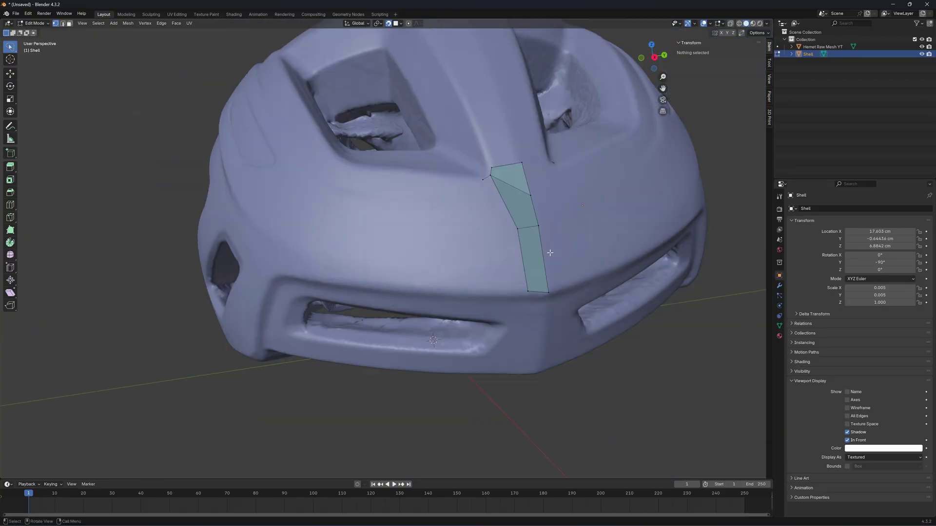
Step: Extrude a chain of four vertices from the vent-tip corner up the inner edge of the left upper vent
mouse_move(551, 253)
middle_mouse_down()
mouse_move(532, 210)
mouse_move(483, 159)
middle_mouse_up()
scroll(482, 159, "up", 4)
middle_click_drag(558, 175, 490, 249)
left_click_drag(445, 306, 469, 316)
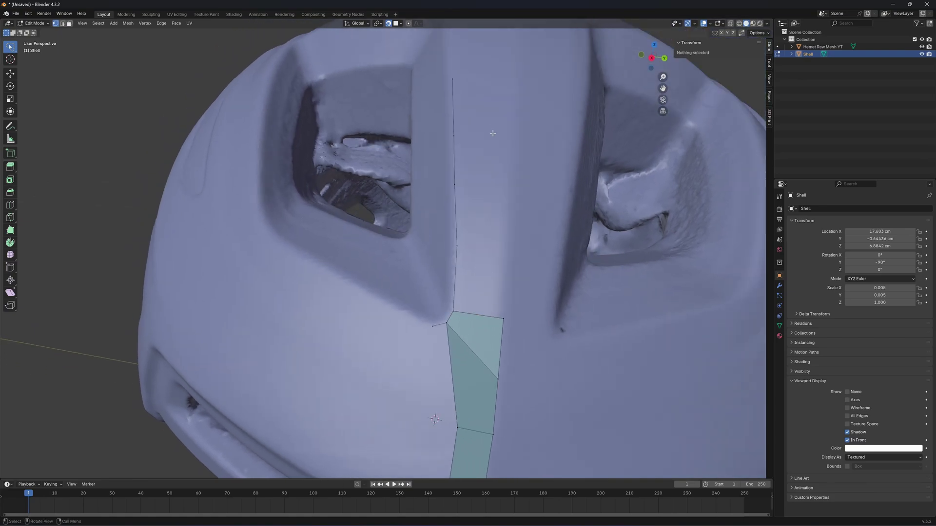
Step: Move the lowest vertex of the vent's inner-edge chain about 0.06 cm outward onto the vent edge
scroll(493, 134, "down", 4)
middle_click_drag(498, 205, 506, 277)
scroll(505, 278, "up", 3)
middle_click_drag(472, 309, 420, 326)
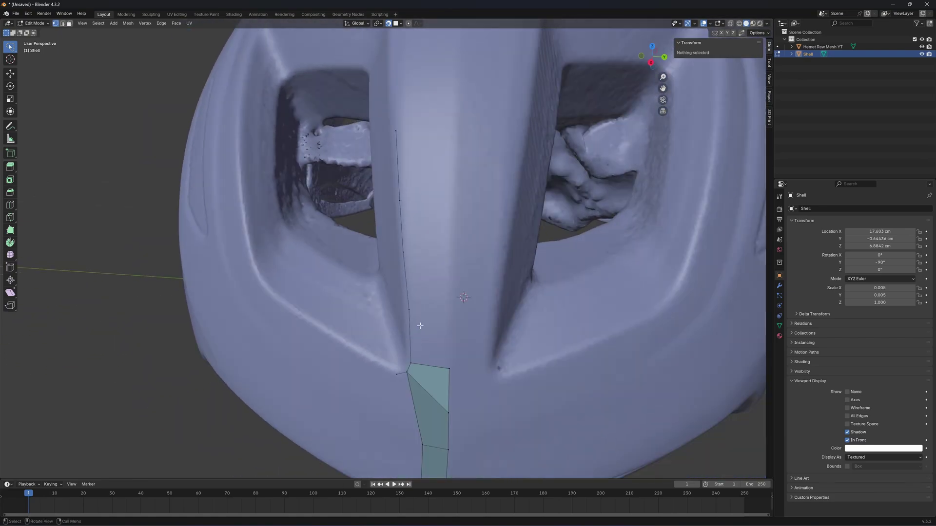
left_click(409, 310)
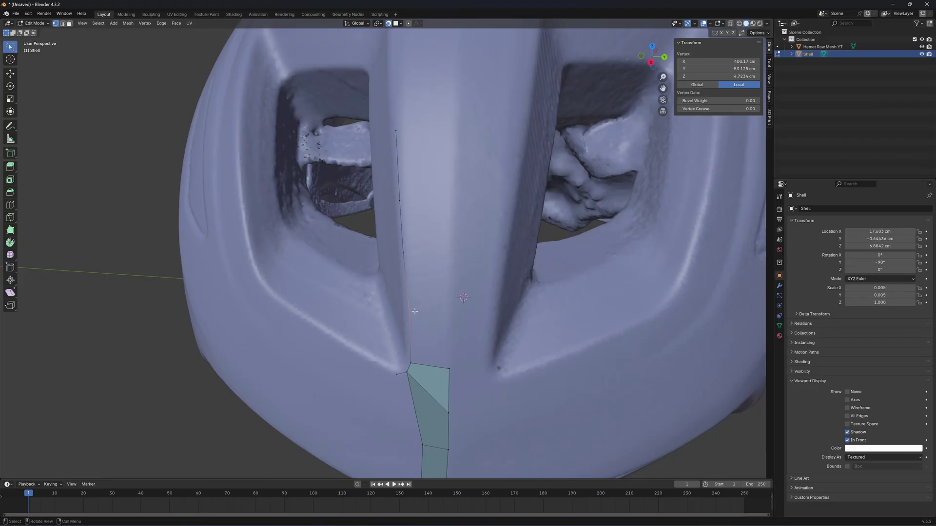
key("g")
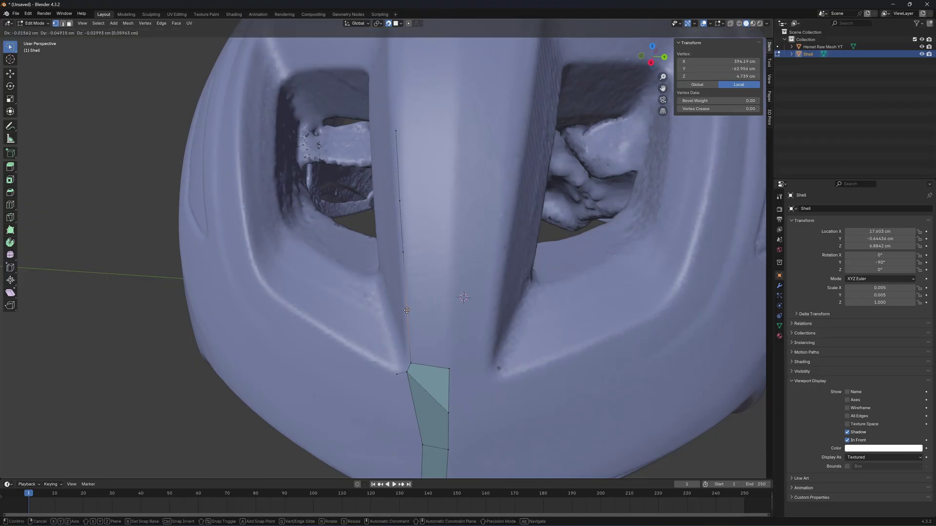
left_click(407, 310)
left_click(432, 309)
Step: Extrude the topmost centre-ridge vertex repeatedly up the ridge, alongside the vertices on the vent's inner edge
scroll(433, 309, "down", 1)
middle_click_drag(435, 310, 433, 309)
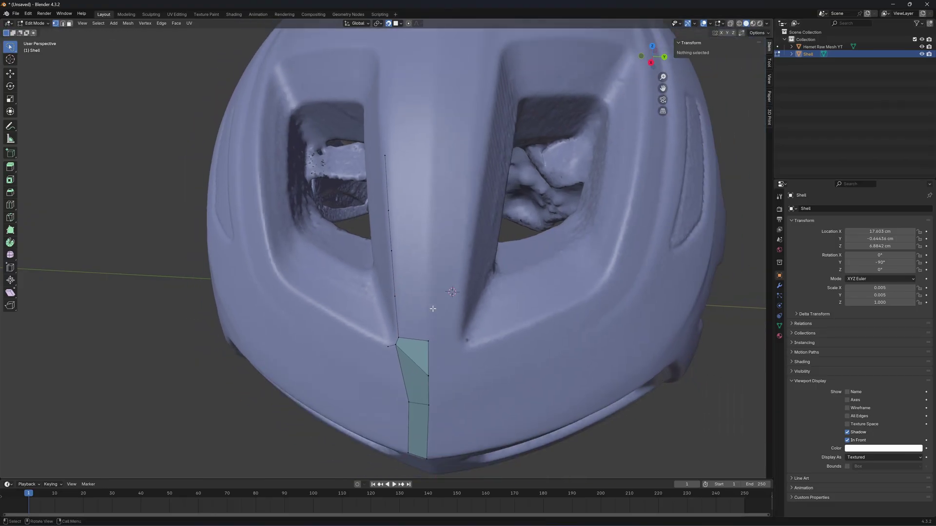
left_click(427, 341)
key("g")
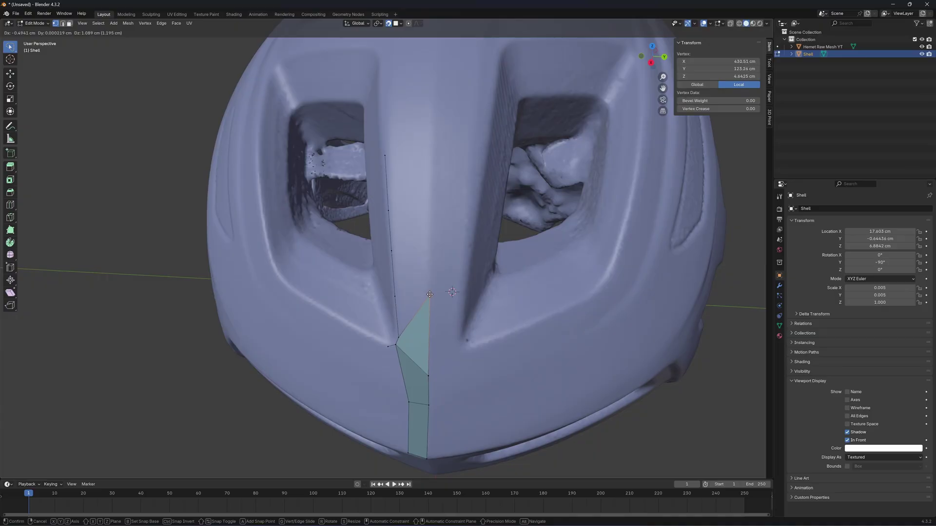
right_click(435, 298)
key("g")
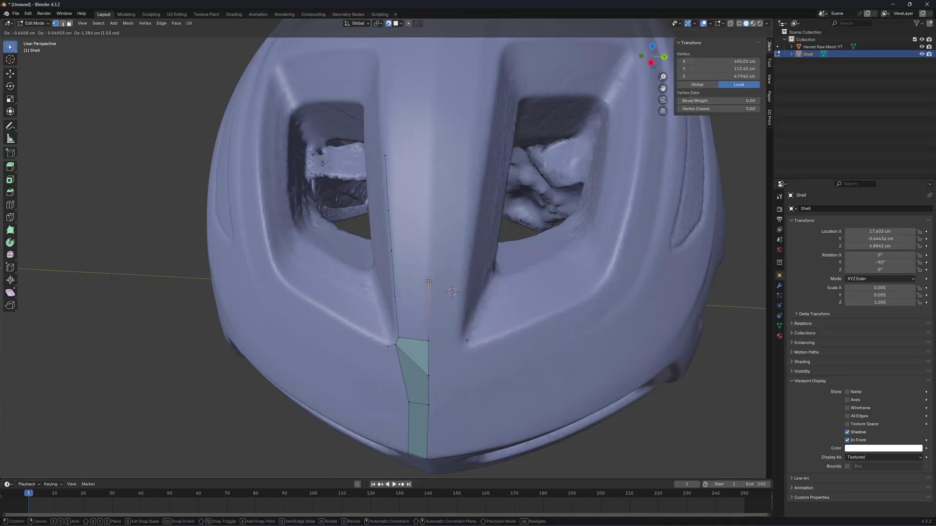
left_click(429, 294)
key("e")
left_click(430, 247)
left_click(430, 154)
Step: Fill the strip of faces between the vent's inner-edge chain and the centre-ridge chain
scroll(455, 166, "down", 4)
middle_click_drag(455, 165, 434, 218)
scroll(474, 216, "up", 5)
mouse_move(393, 203)
left_mouse_down()
mouse_move(472, 258)
mouse_move(409, 263)
left_mouse_up()
key("f")
key("alt+a")
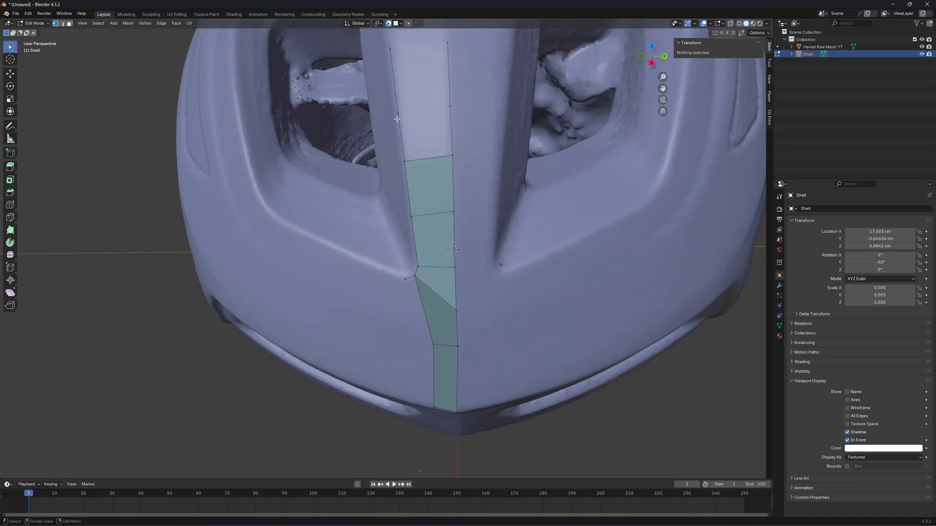
mouse_move(394, 111)
left_mouse_down()
mouse_move(397, 101)
mouse_move(390, 165)
left_mouse_up()
key("f")
key("alt+a")
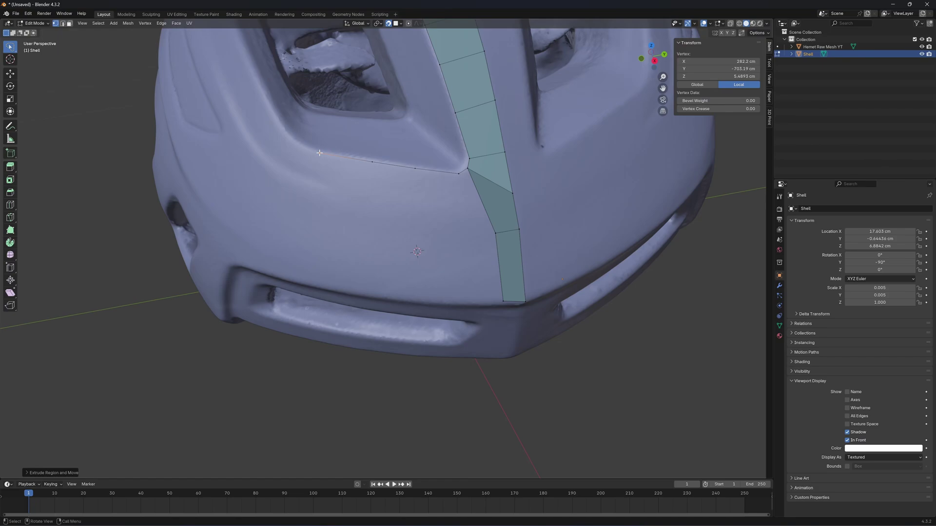
Step: Extrude the vertex chain along the vent's lower edge around its lower outer corner
key("e")
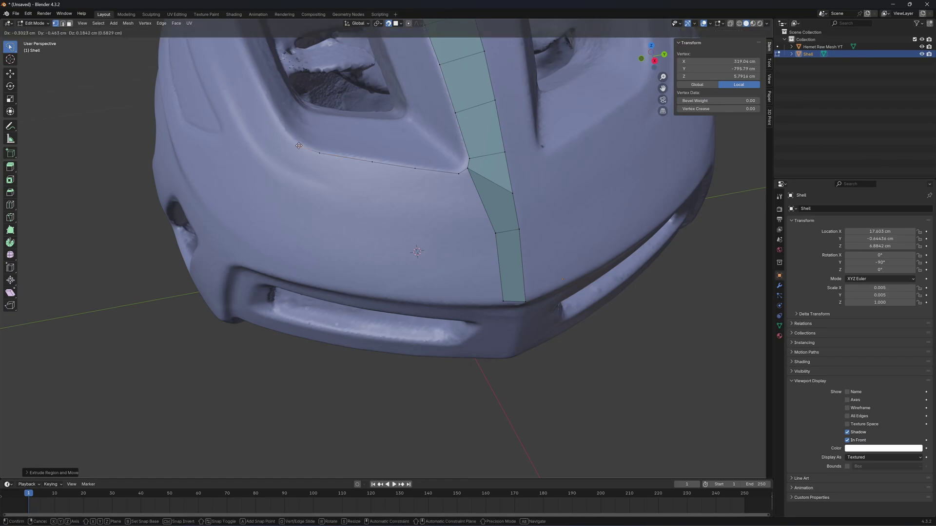
left_click(283, 126)
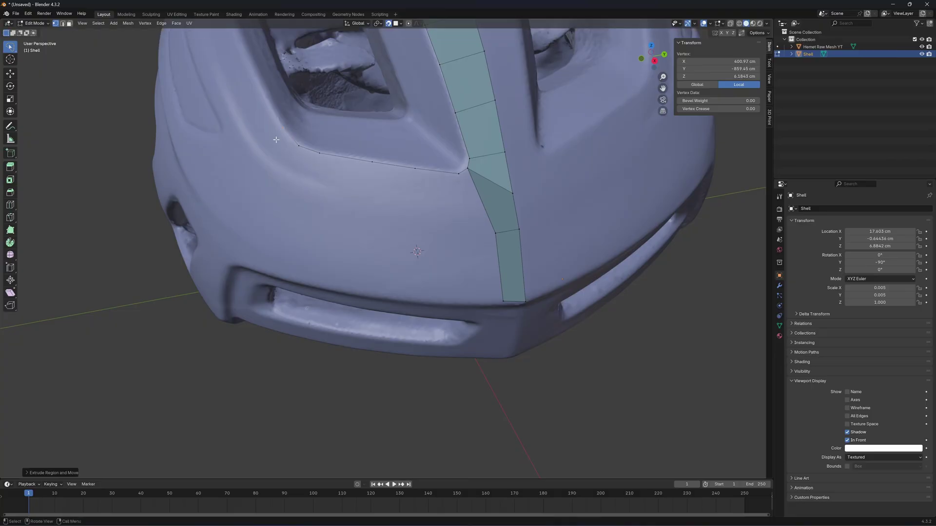
scroll(336, 135, "up", 3)
scroll(361, 175, "down", 5)
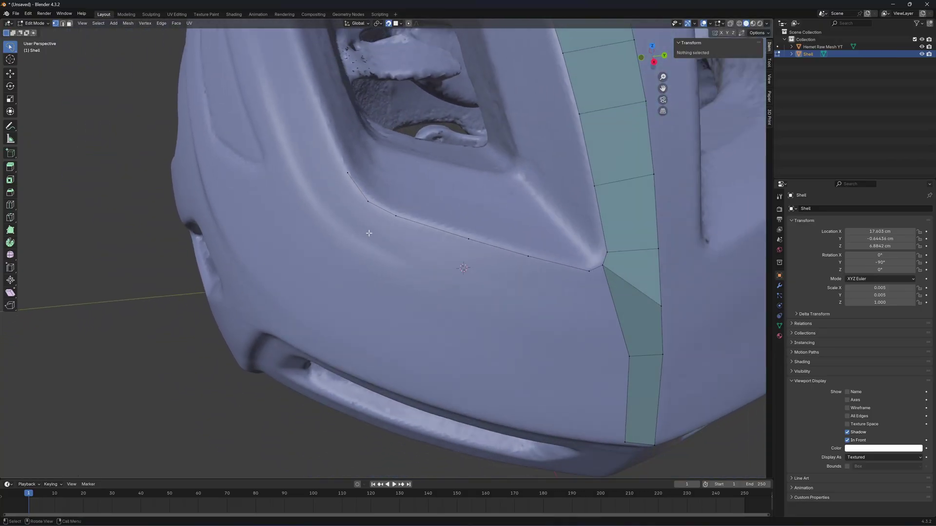
Step: Extrude a second vertex chain from the front strip across the shell, parallel to the vent's lower edge
middle_click_drag(369, 234, 373, 215)
key("e")
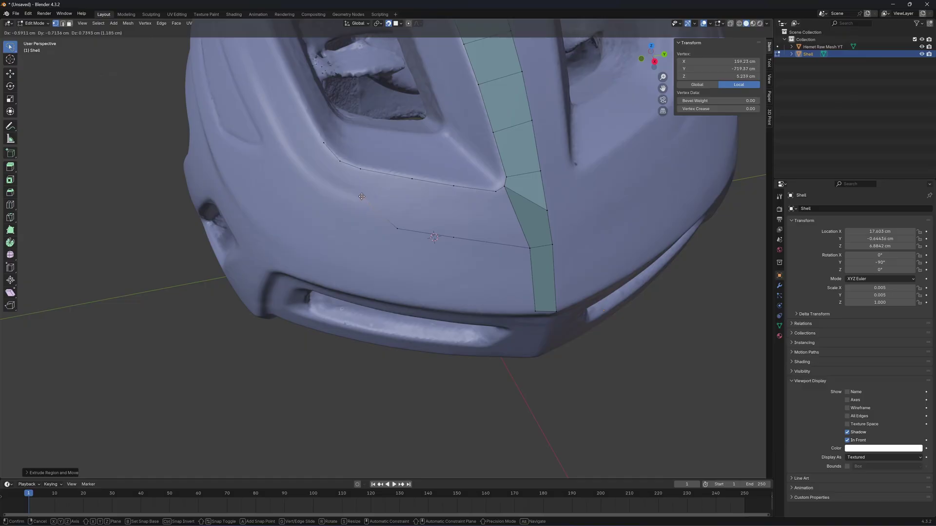
left_click(361, 197)
key("alt+a")
Step: Reposition the end vertex of the second chain on the surface below the vent's outer corner
scroll(328, 167, "up", 2)
scroll(337, 161, "down", 3)
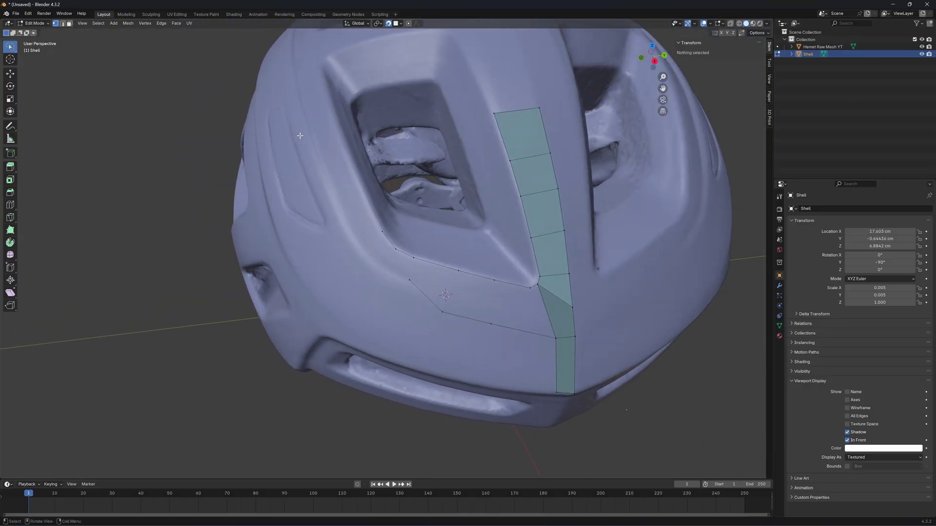
middle_click_drag(300, 135, 295, 80)
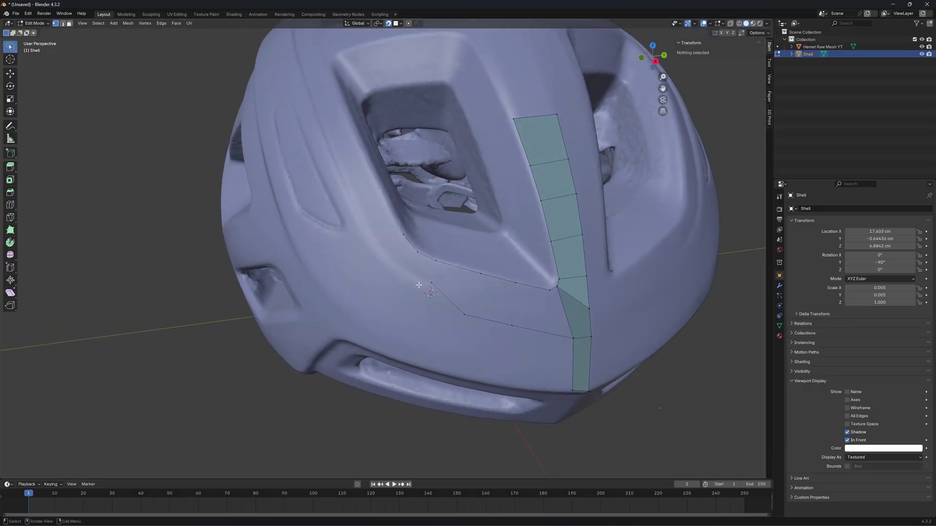
scroll(429, 278, "up", 3)
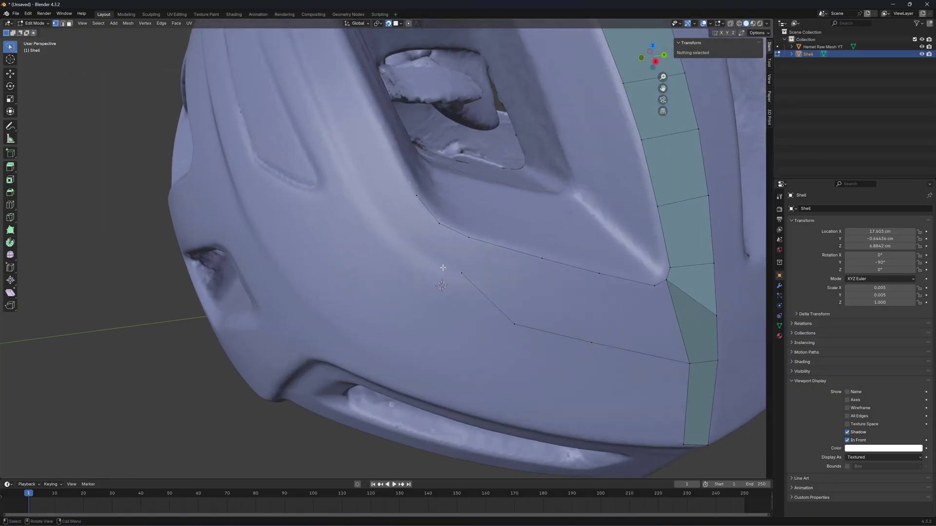
left_click_drag(442, 263, 471, 276)
key("g")
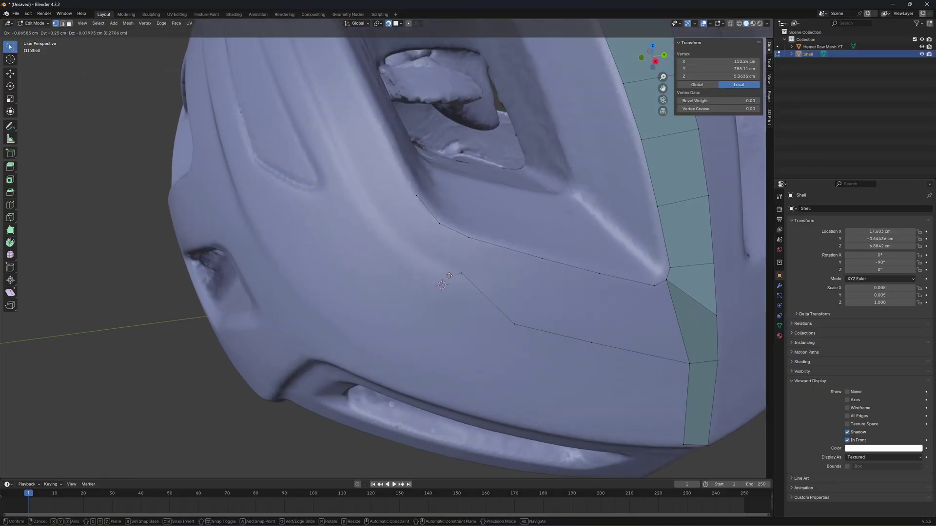
left_click(473, 272)
key("alt+a")
Step: Fill three faces between the vent's lower-edge chain and the second chain below it
scroll(405, 285, "down", 2)
middle_click_drag(495, 272, 412, 209)
mouse_move(401, 210)
right_mouse_down("ctrl")
mouse_move(395, 279)
mouse_move(469, 308)
mouse_move(482, 293)
mouse_move(474, 240)
right_mouse_up("ctrl")
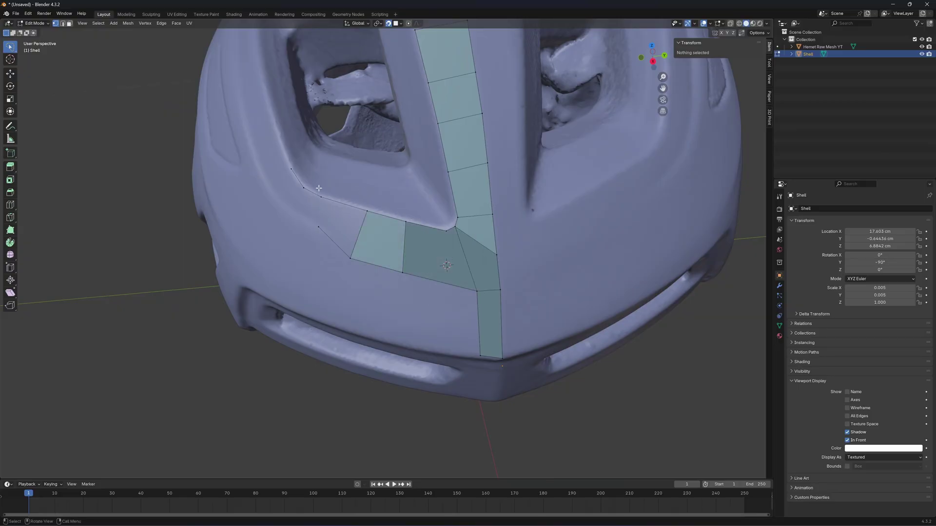
right_click_drag(318, 188, 347, 192, "ctrl")
key("f")
left_click(346, 314)
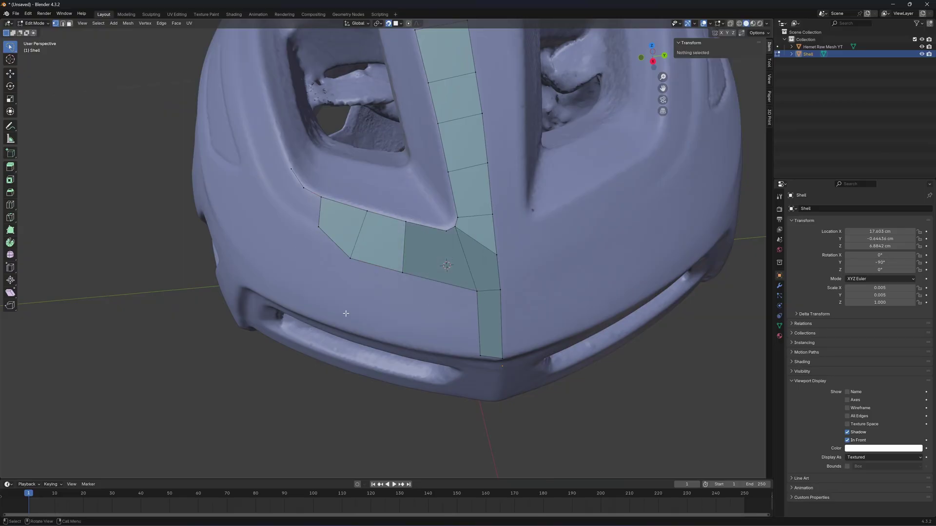
Step: Extrude the second chain's end vertex around the vent's lower outer corner and fill two faces there
scroll(346, 314, "down", 2)
middle_click_drag(346, 313, 368, 285)
scroll(323, 292, "up", 3)
mouse_move(312, 219)
middle_mouse_down("shift")
mouse_move(324, 293)
mouse_move(346, 285)
middle_mouse_up("shift")
right_click_drag(458, 340, 464, 342, "ctrl")
left_click(459, 342)
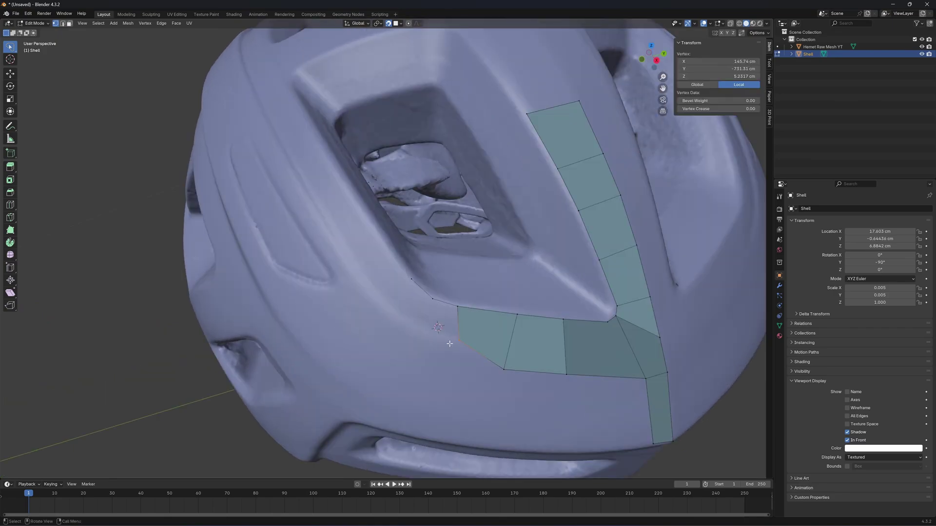
key("e")
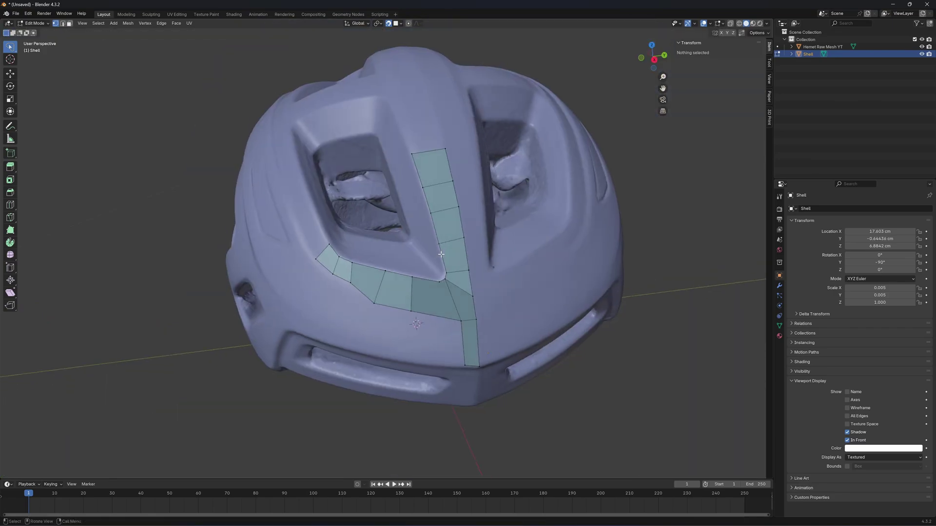
Step: Extrude a chain of six vertices from the strip's outer corner up the shell ridge outside the vent
scroll(375, 209, "up", 2)
middle_click_drag(455, 251, 352, 323)
scroll(441, 255, "down", 2)
scroll(441, 254, "up", 2)
scroll(441, 254, "down", 2)
scroll(441, 254, "up", 1)
scroll(441, 254, "up", 4)
scroll(441, 254, "down", 3)
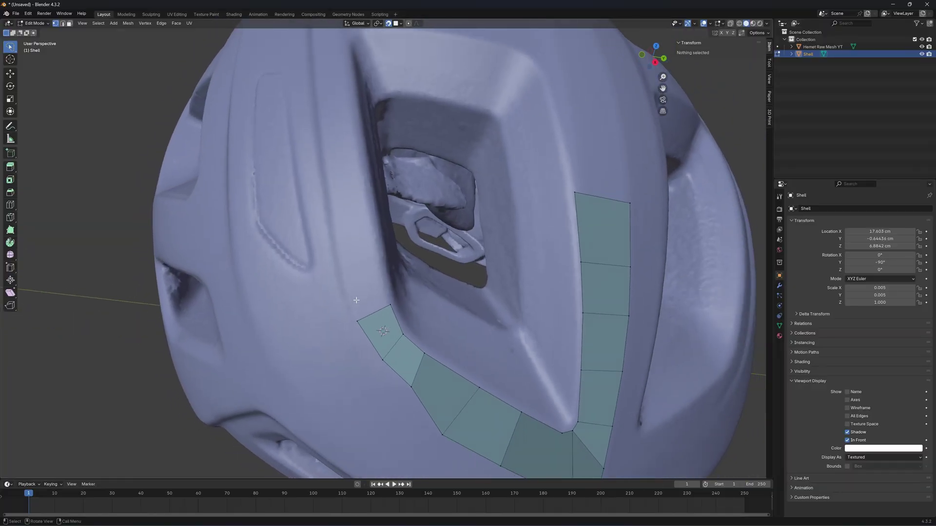
scroll(351, 322, "up", 4)
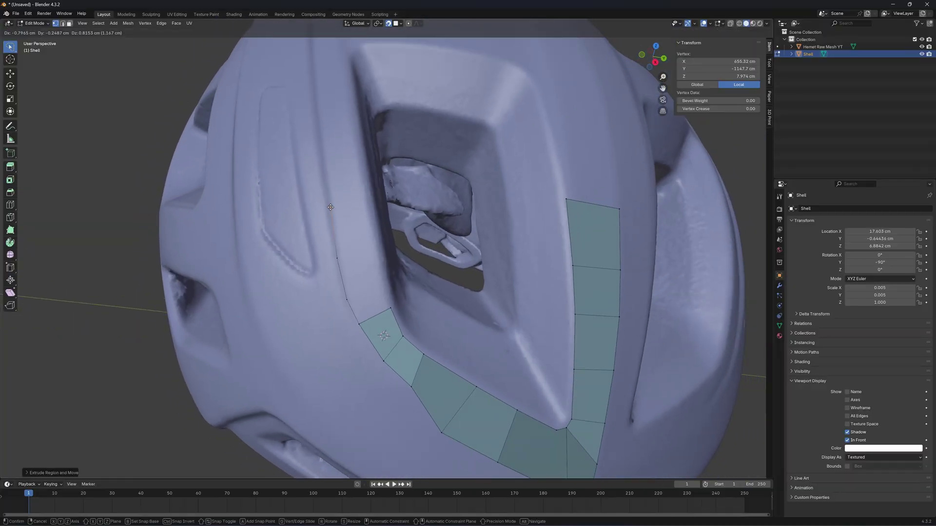
left_click(331, 209)
key("e")
left_click(324, 167)
key("e")
left_click(317, 123)
key("e")
left_click(312, 88)
key("alt+a")
Step: Extrude a parallel chain of six vertices from the strip's inner corner up the vent's outer edge
scroll(351, 219, "down", 3)
scroll(334, 238, "up", 4)
middle_click_drag(351, 219, 341, 247)
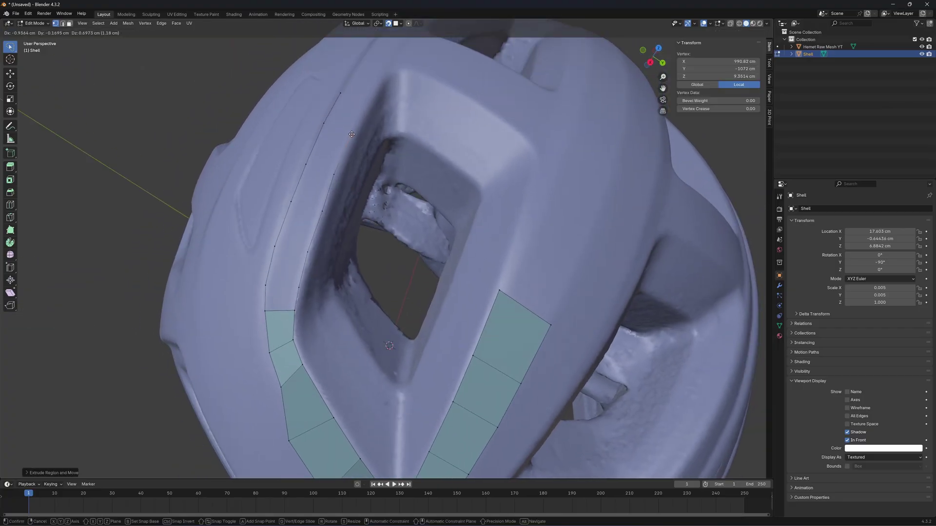
left_click(350, 133)
key("e")
left_click(367, 101)
right_click(373, 100)
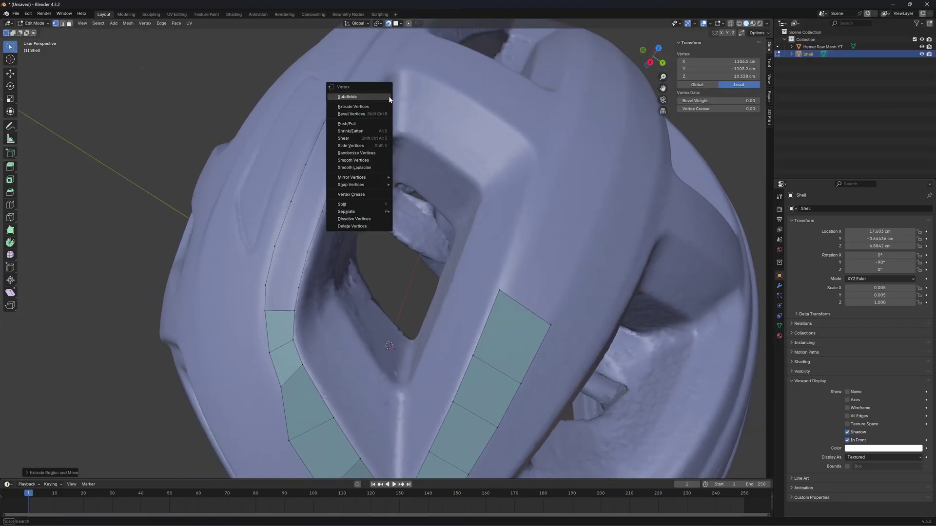
Step: Fill faces between the two parallel chains outside the vent, working upward from the end of the existing strip
key("alt+a")
scroll(383, 195, "down", 2)
mouse_move(322, 229)
middle_mouse_down()
mouse_move(346, 242)
mouse_move(305, 263)
middle_mouse_up()
scroll(346, 243, "up", 2)
mouse_move(303, 264)
left_mouse_down()
mouse_move(392, 288)
mouse_move(335, 322)
left_mouse_up()
right_click_drag(335, 322, 336, 322, "ctrl")
key("f")
key("alt+a")
mouse_move(304, 205)
right_mouse_down("ctrl")
mouse_move(391, 220)
mouse_move(321, 286)
right_mouse_up("ctrl")
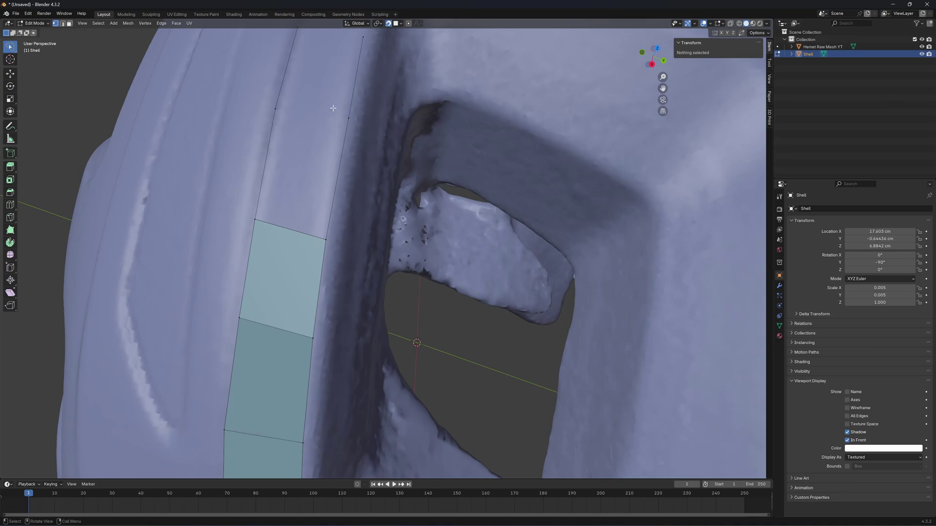
Step: Subdivide the inner chain's edge directly above the last filled face beside the vent
mouse_move(333, 108)
left_mouse_down()
mouse_move(322, 141)
mouse_move(317, 282)
mouse_move(359, 111)
mouse_move(371, 135)
left_mouse_up()
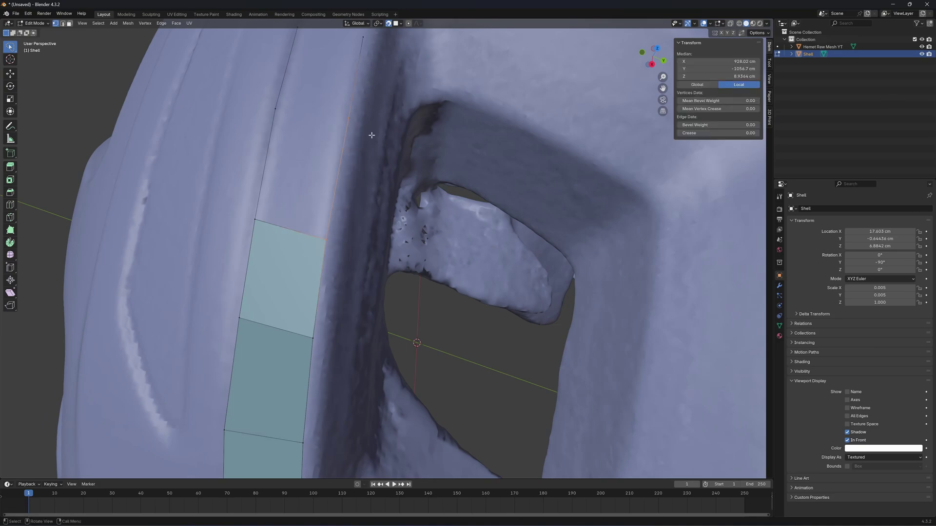
right_click(373, 142)
left_click(334, 142)
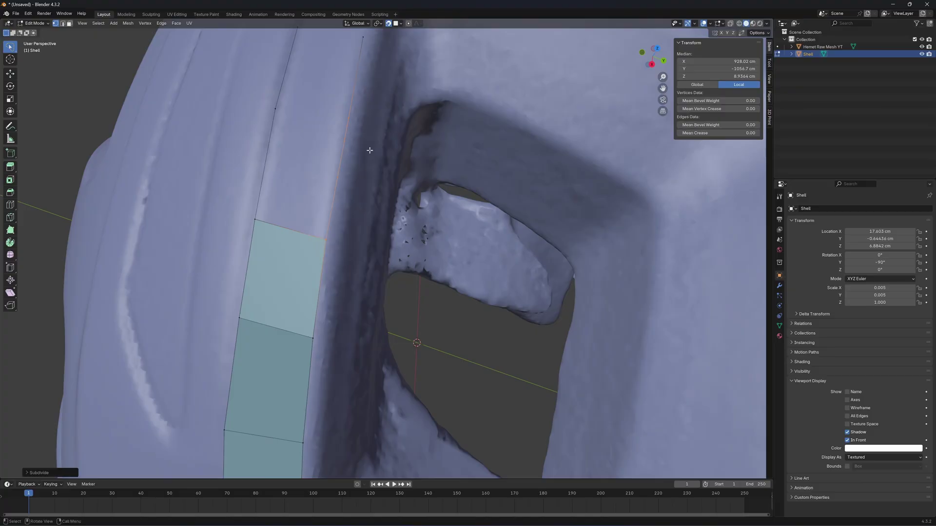
left_click(346, 174)
middle_click_drag(336, 174, 334, 161)
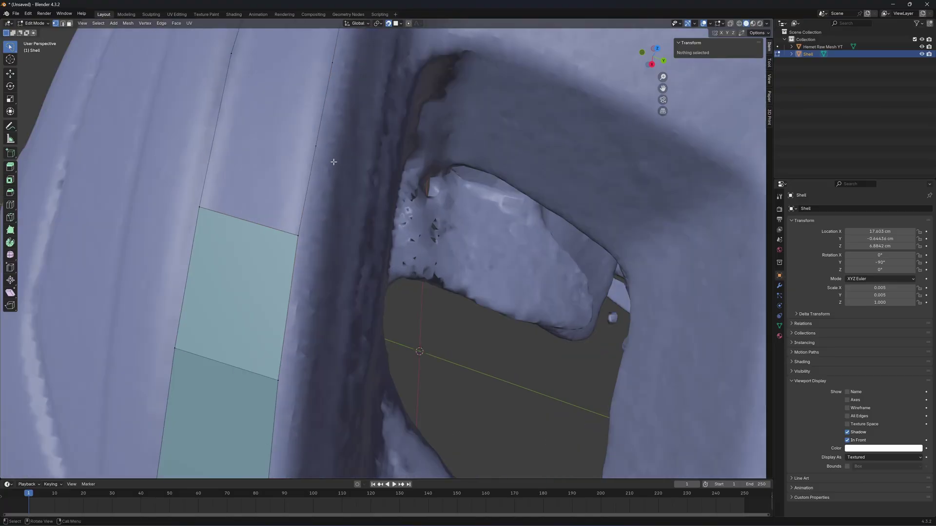
scroll(323, 146, "down", 2)
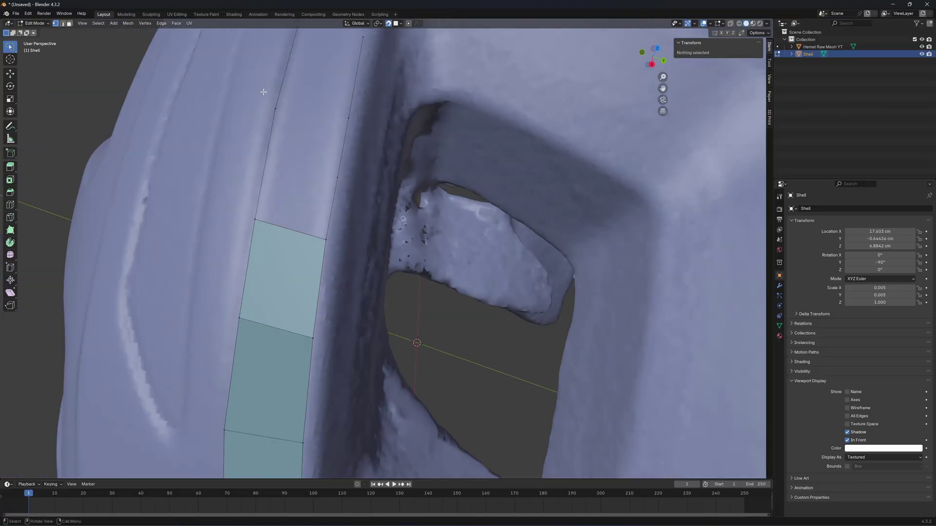
Step: Subdivide the matching edge of the outer chain directly above the last filled face
mouse_move(264, 92)
right_mouse_down("ctrl")
mouse_move(256, 133)
mouse_move(271, 236)
mouse_move(279, 97)
right_mouse_up("ctrl")
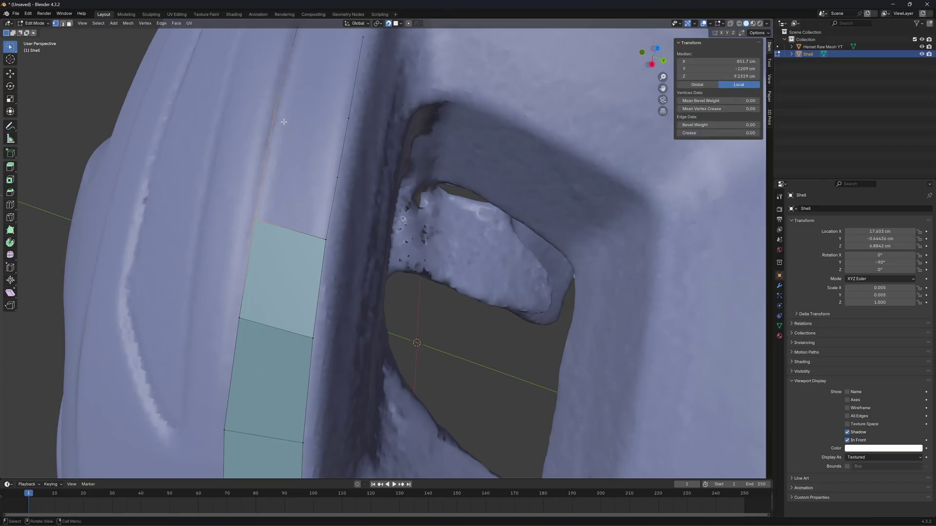
right_click(276, 125)
left_click(275, 124)
left_click(312, 149)
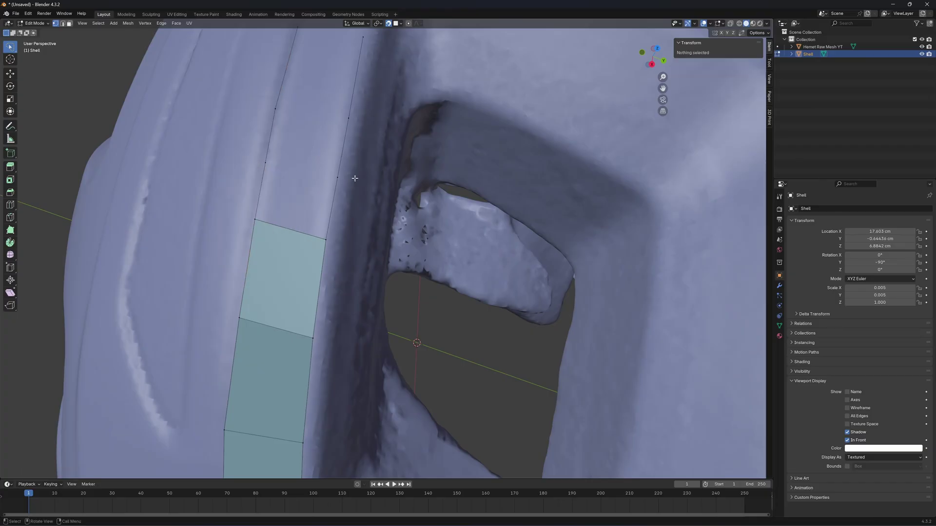
Step: Fill the face between the subdivided edges at the end of the strip
middle_click_drag(355, 179, 370, 183)
right_click_drag(305, 180, 267, 236, "ctrl")
key("f")
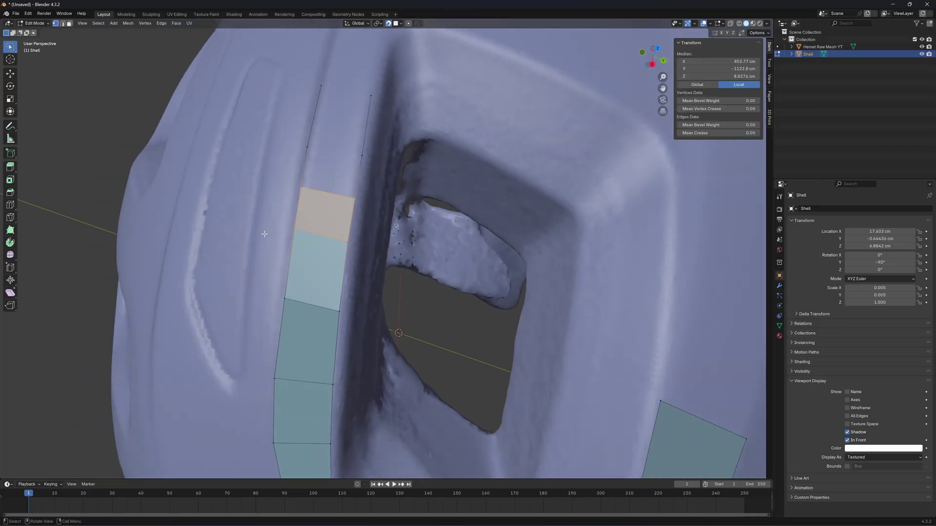
key("alt+a")
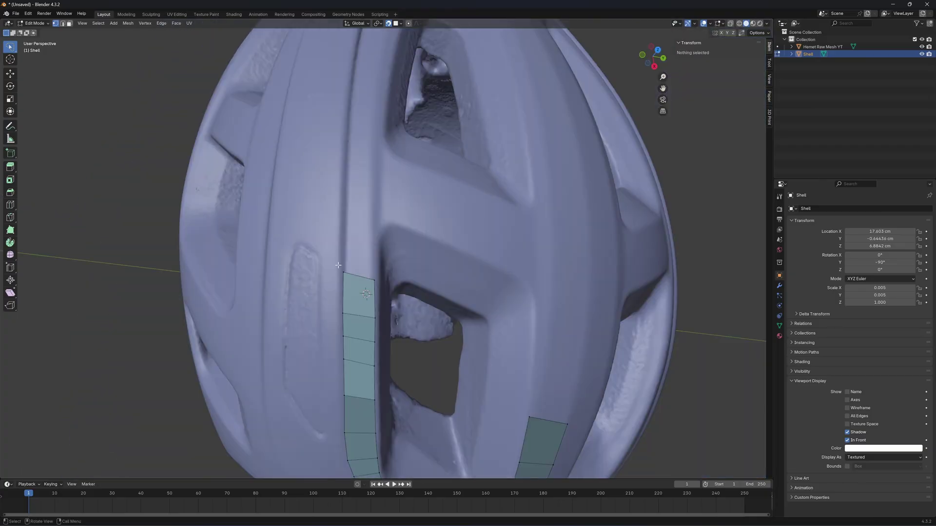
Step: Extrude a chain from the strip's rear outer corner along its outer side and fill the narrow faces between them
left_click(338, 266)
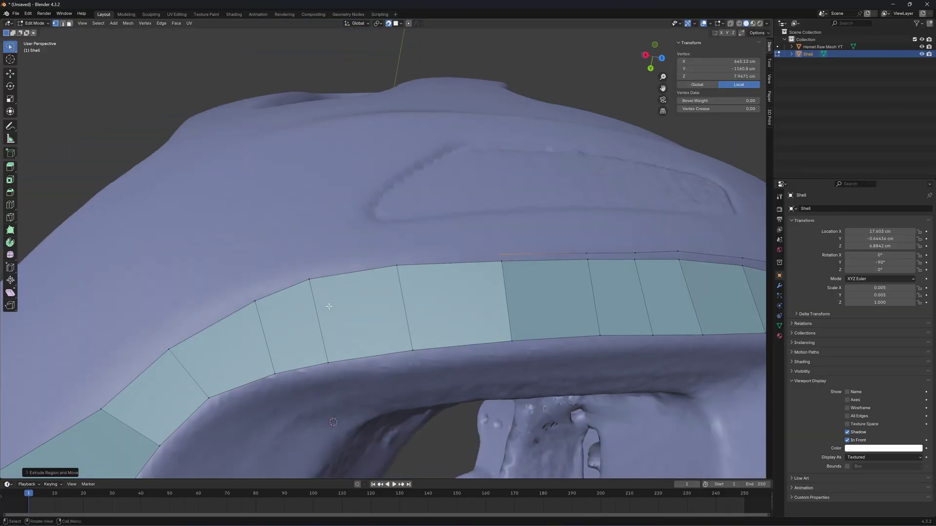
middle_click_drag(283, 263, 355, 278)
scroll(356, 278, "up", 3)
middle_click_drag(361, 220, 341, 194)
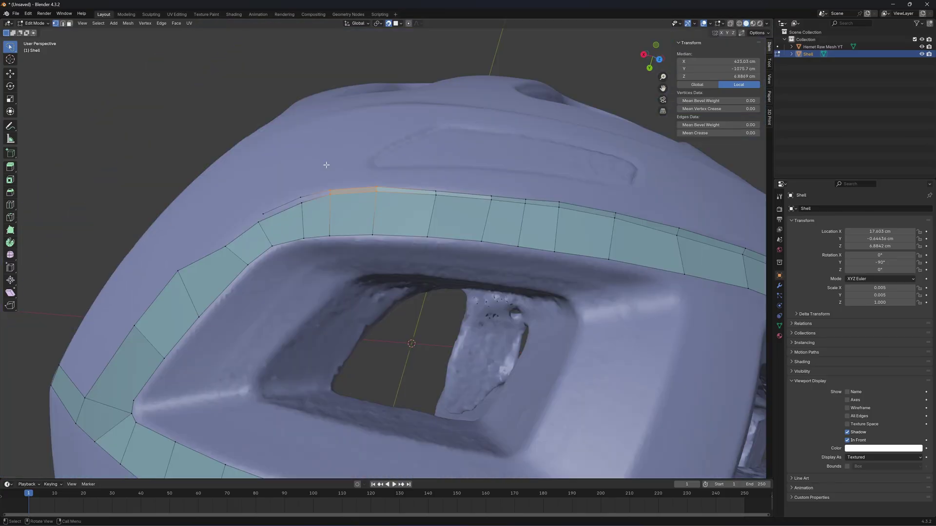
key("alt+a")
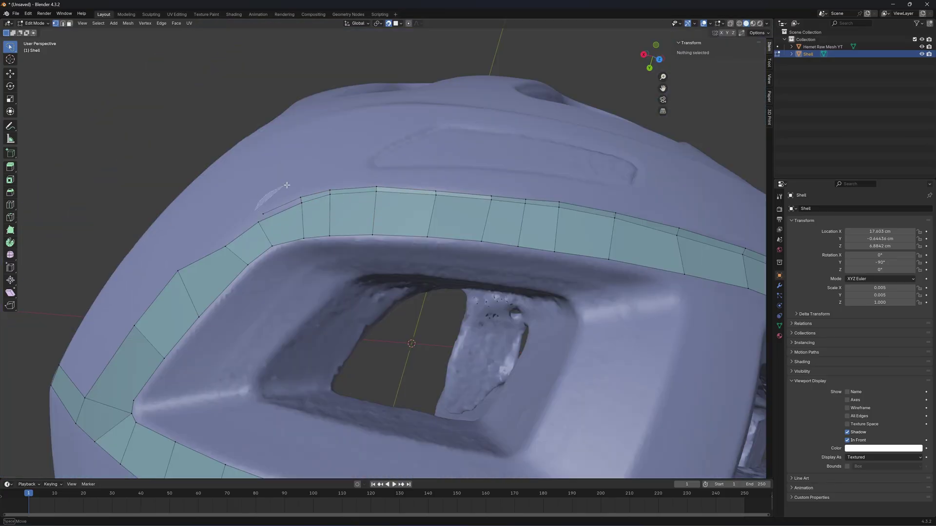
middle_click_drag(288, 187, 392, 284)
scroll(289, 183, "down", 4)
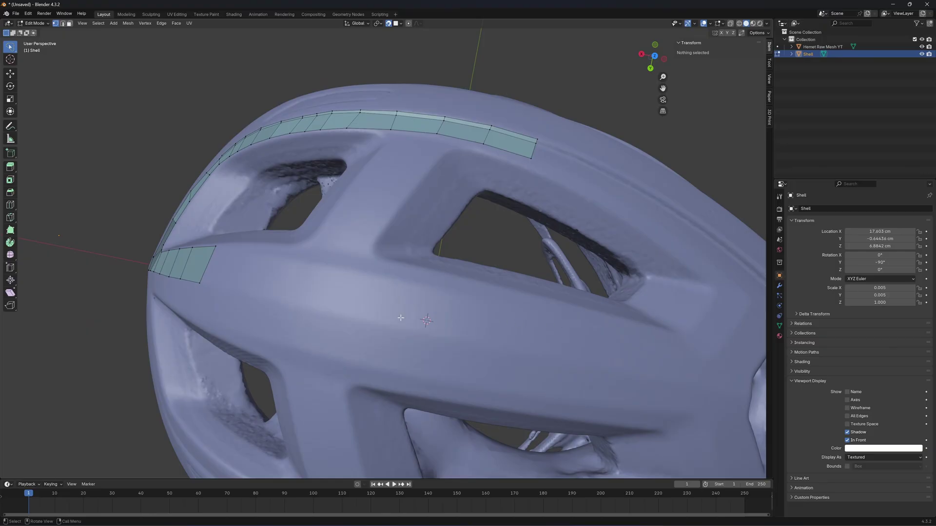
Step: Fill the narrow face along the crease running inward from the front vent's lower corner
middle_click_drag(401, 318, 428, 352)
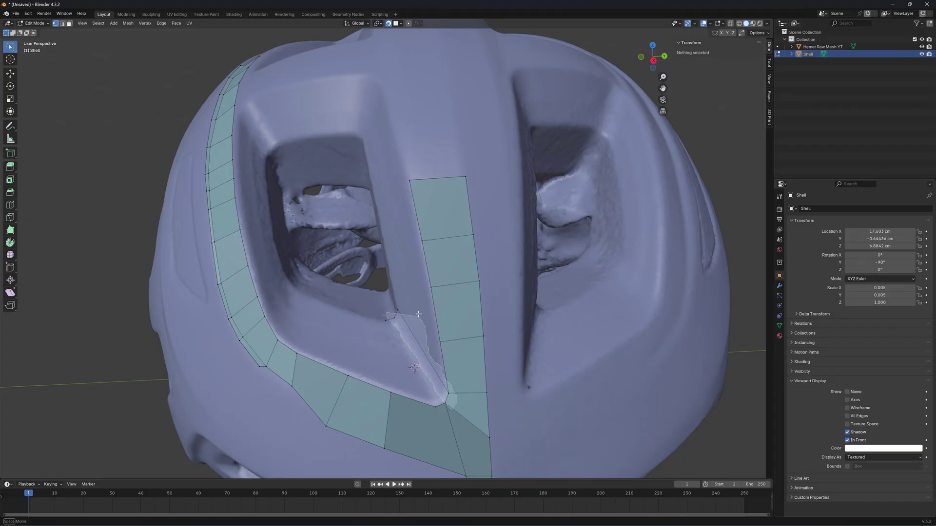
left_click_drag(418, 314, 405, 330)
key("f")
key("alt+a")
middle_click_drag(416, 350, 503, 146)
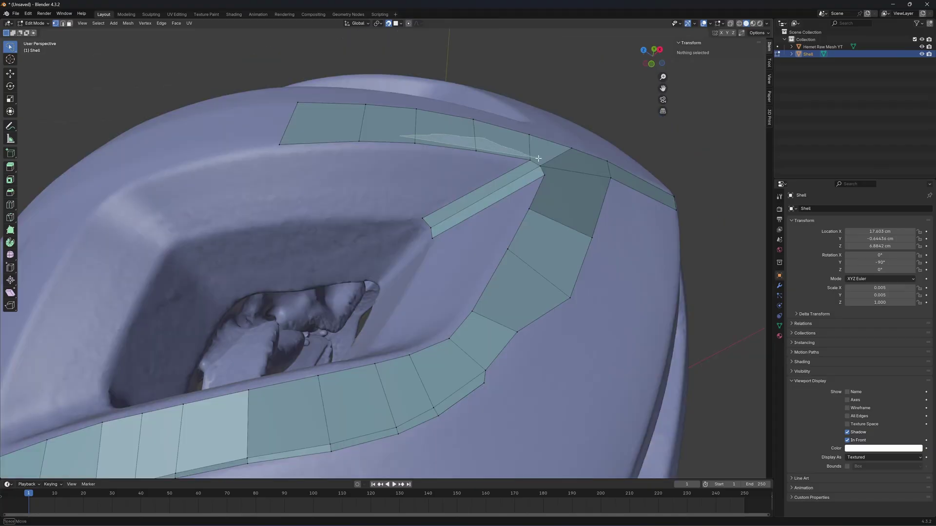
Step: Fill three faces on the vent's inner wall between the central strip, the crease and the wall's lower edge chain
left_click_drag(538, 159, 485, 205)
mouse_move(291, 160)
left_mouse_down()
mouse_move(385, 246)
mouse_move(285, 262)
left_mouse_up()
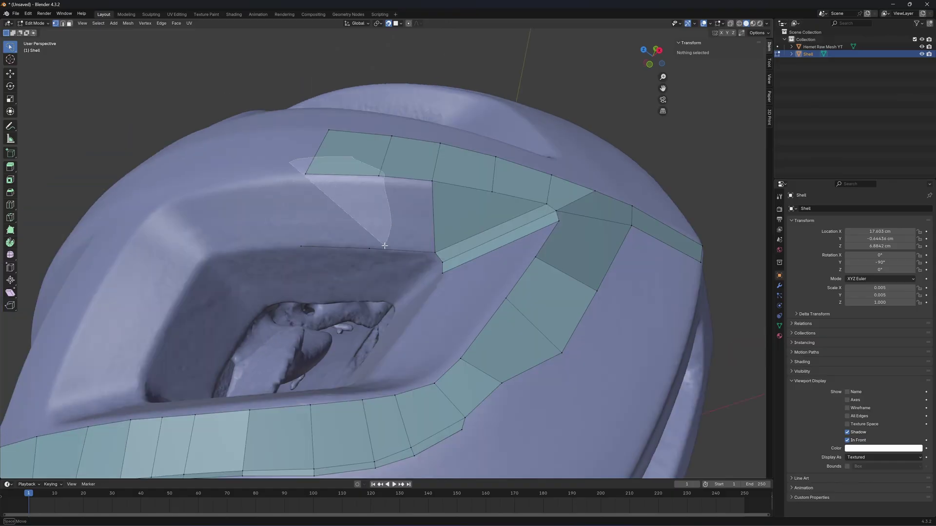
key("f")
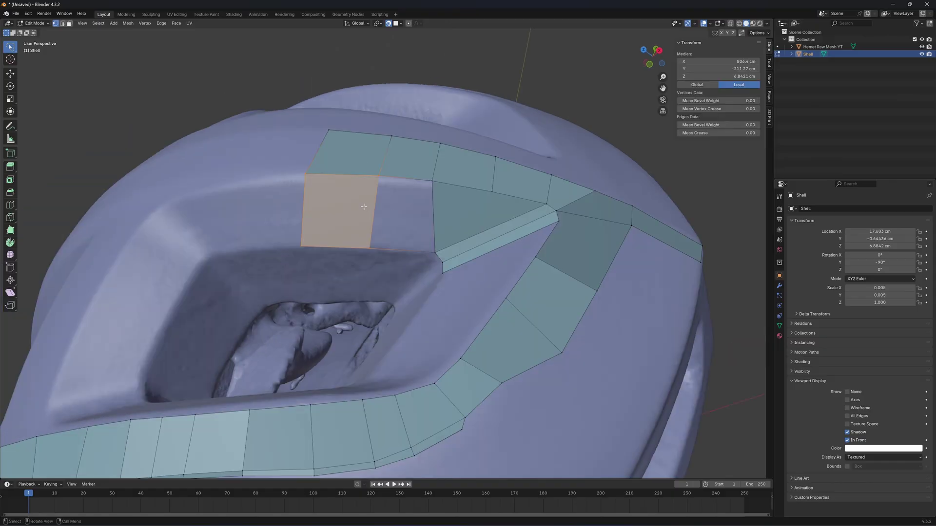
key("alt+a")
mouse_move(372, 170)
left_mouse_down()
mouse_move(446, 213)
mouse_move(437, 253)
mouse_move(362, 263)
left_mouse_up()
key("f")
key("alt+a")
scroll(354, 263, "down", 5)
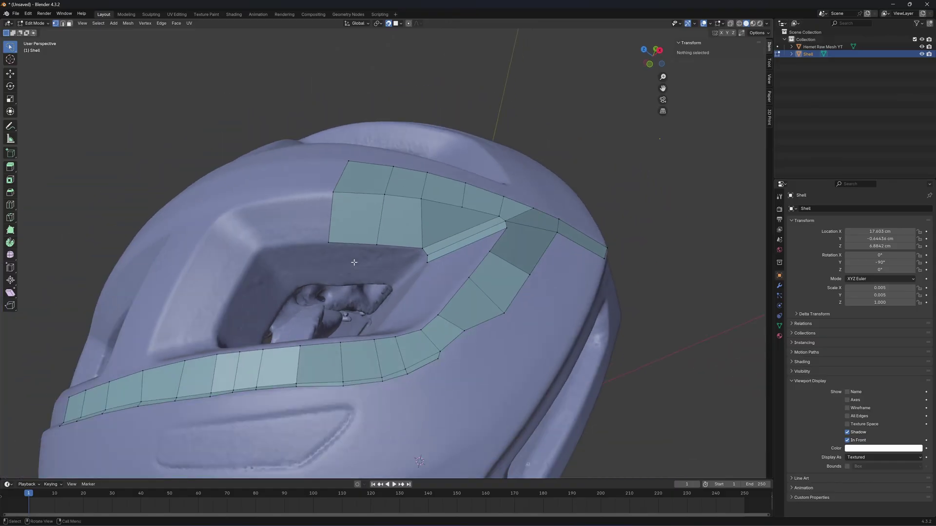
Step: Fill the face on the crease's other side, joining it to the inner edge of the strip below the vent
mouse_move(354, 263)
middle_mouse_down()
mouse_move(386, 257)
mouse_move(354, 262)
mouse_move(612, 312)
mouse_move(624, 326)
mouse_move(368, 152)
middle_mouse_up()
scroll(354, 262, "up", 4)
scroll(354, 262, "down", 3)
scroll(626, 326, "up", 4)
scroll(368, 152, "up", 3)
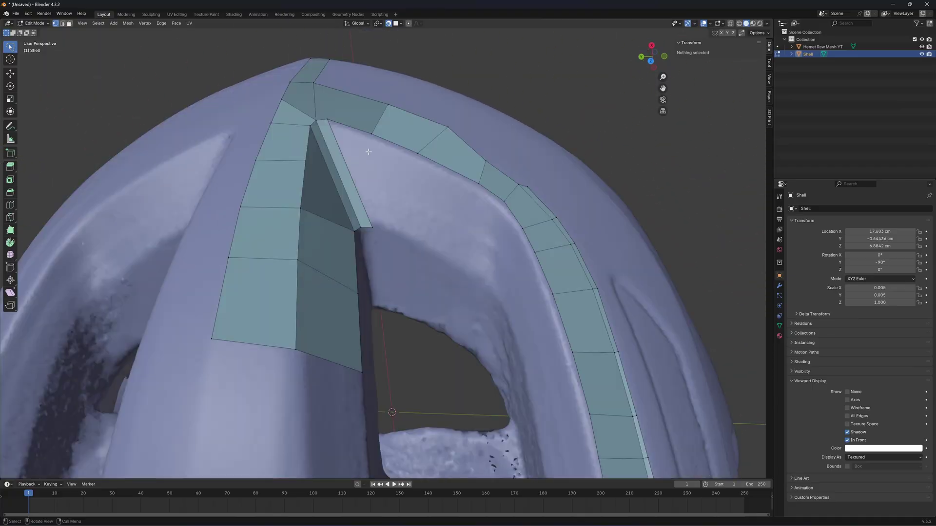
left_click_drag(323, 117, 376, 232)
key("f")
Step: Extrude a chain from the crease's inner end along the vent's lower wall and fill faces up to the surrounding strip
left_click(389, 253)
middle_click_drag(388, 253, 384, 213)
left_click(367, 242)
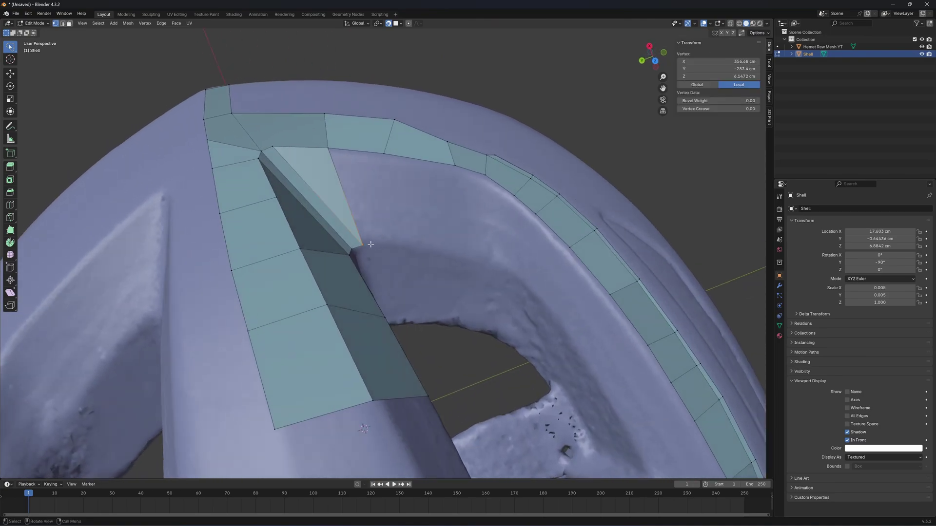
key("alt+a")
middle_click_drag(365, 245, 466, 229)
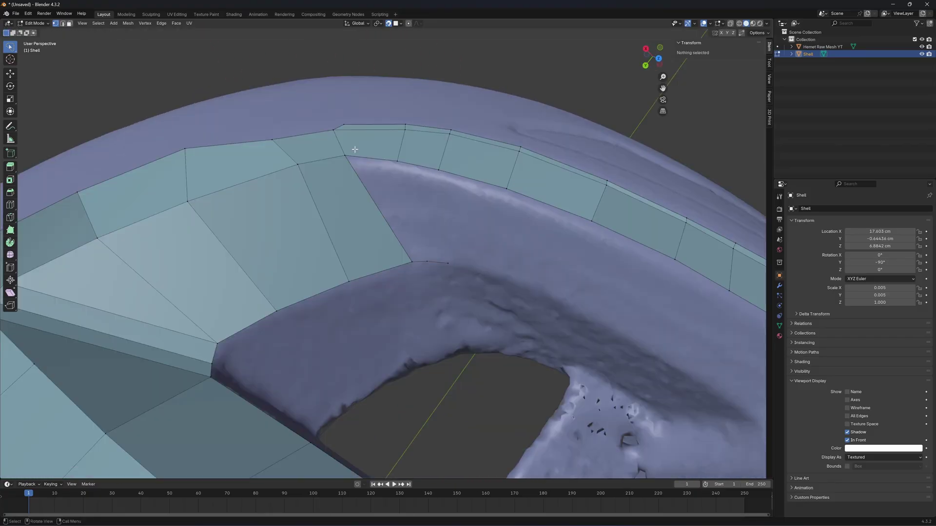
scroll(383, 219, "down", 3)
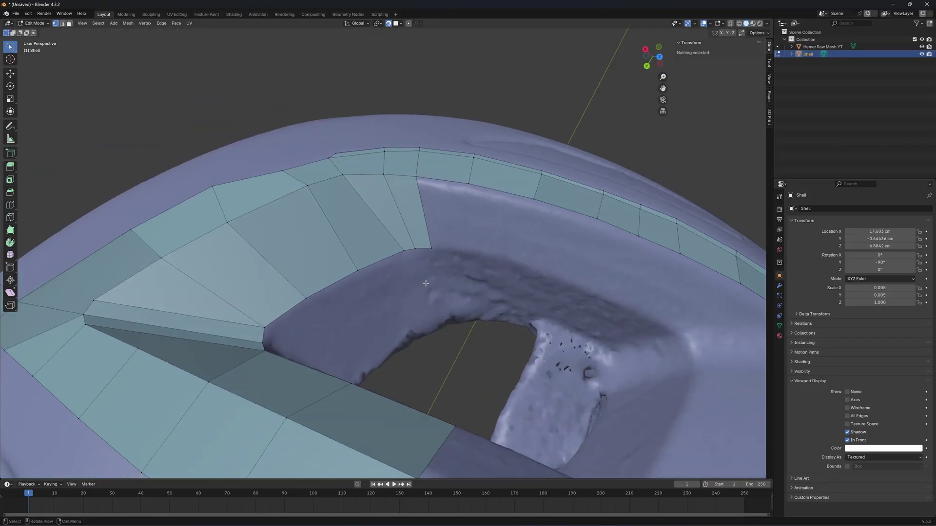
Step: Leave mesh editing of the shell and return to Object Mode
middle_click_drag(383, 219, 616, 224)
scroll(414, 263, "down", 3)
scroll(426, 283, "up", 2)
scroll(617, 223, "down", 1)
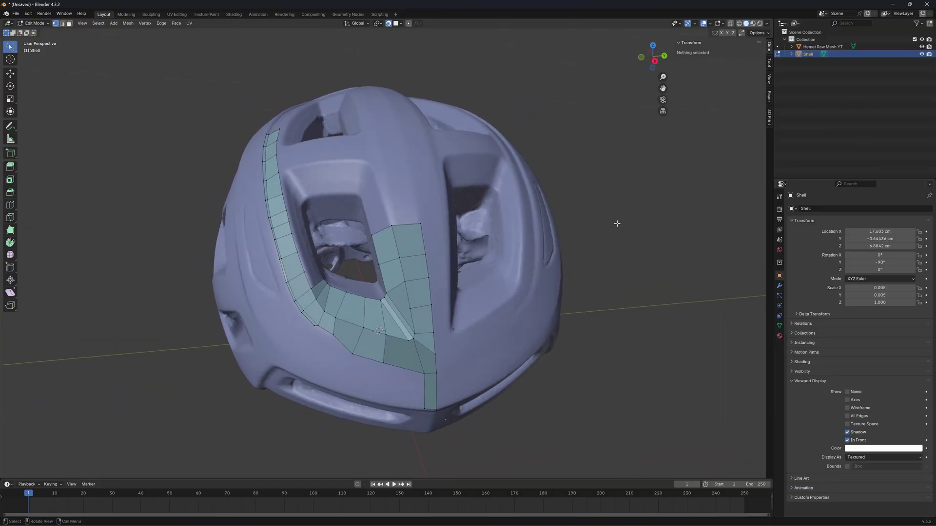
left_click(45, 26)
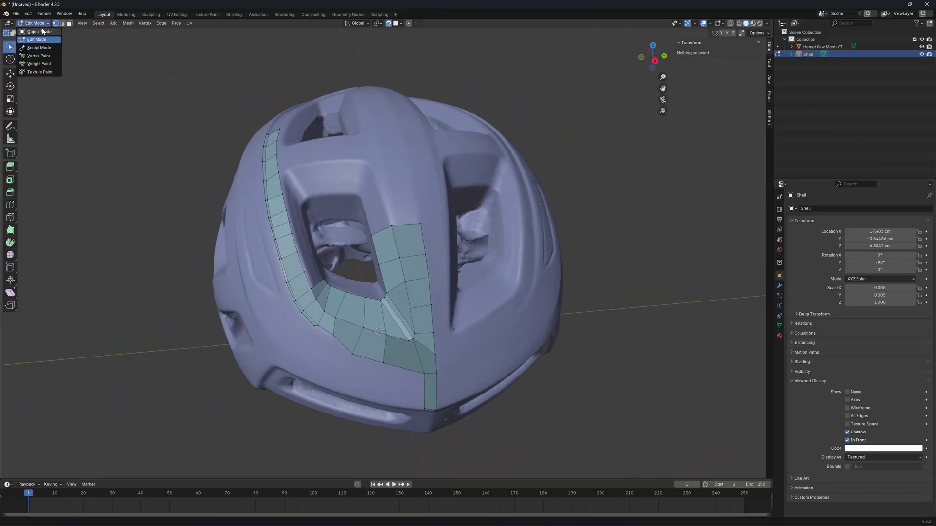
left_click(42, 30)
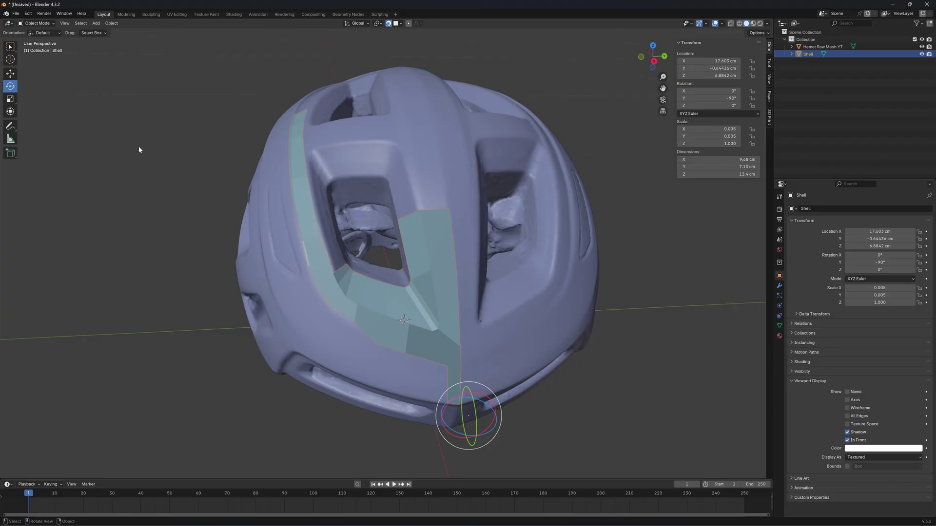
Step: Look through the available export formats for AutoCAD DXF (.dxf)
left_click(16, 14)
mouse_move(34, 123)
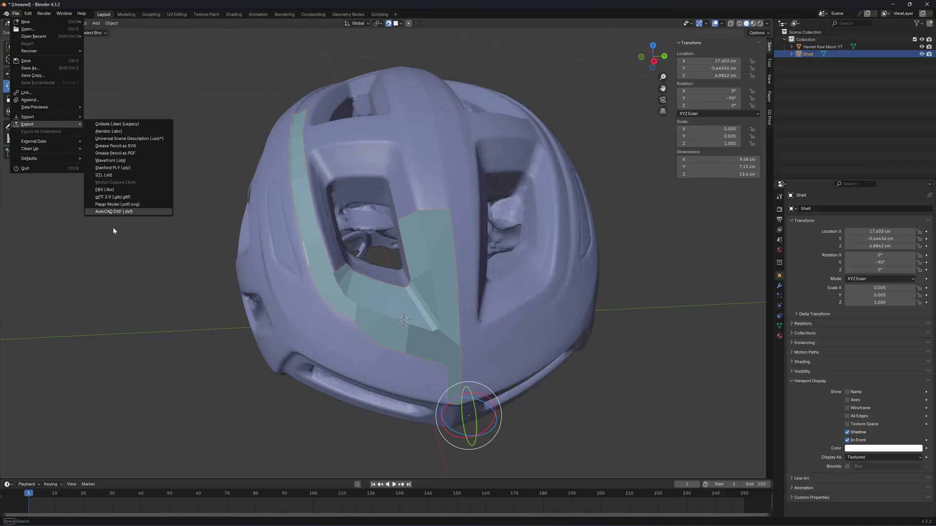
left_click(125, 101)
Step: Examine the Export Autocad DXF Format add-on's details in the preferences and its extension web page
left_click(28, 15)
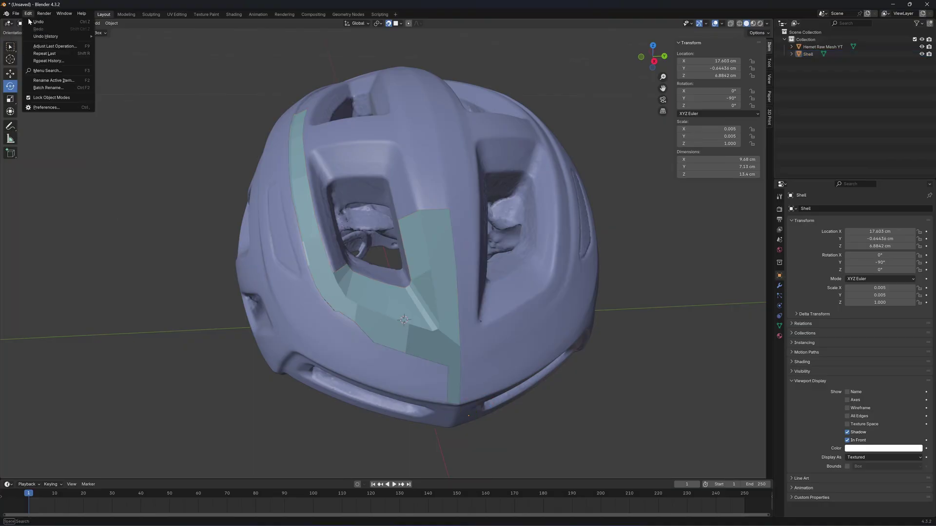
left_click(45, 111)
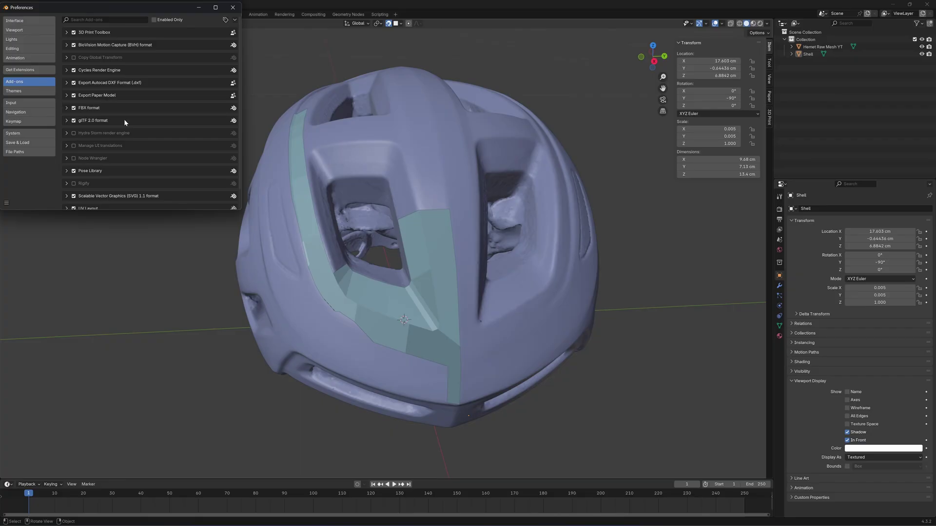
left_click(91, 84)
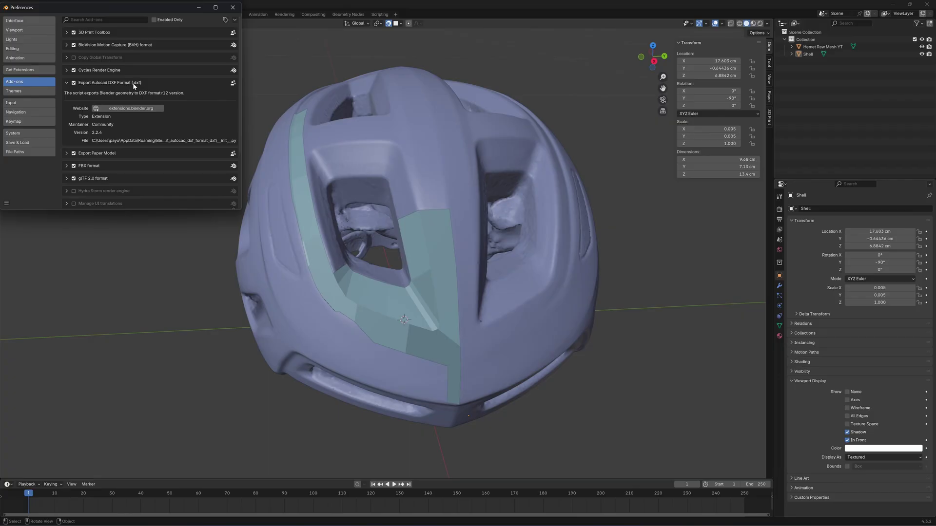
left_click(117, 110)
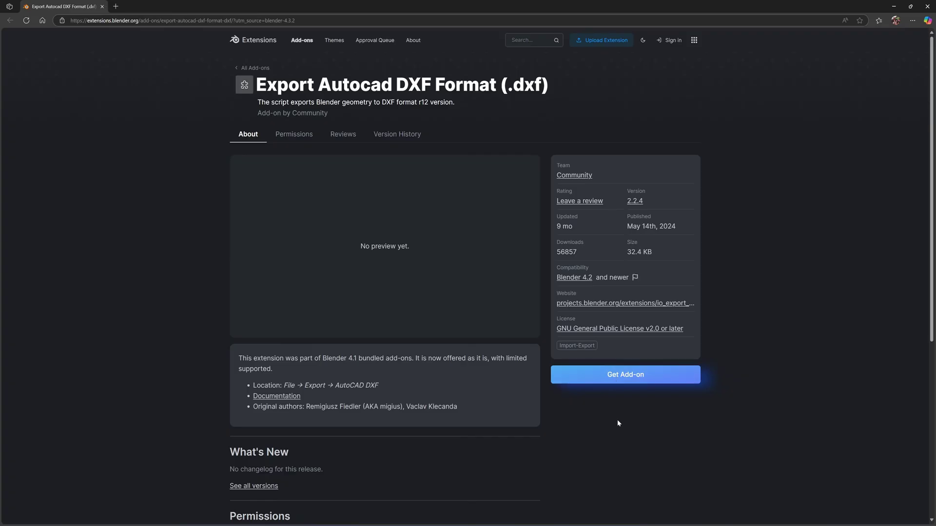
left_click(559, 497)
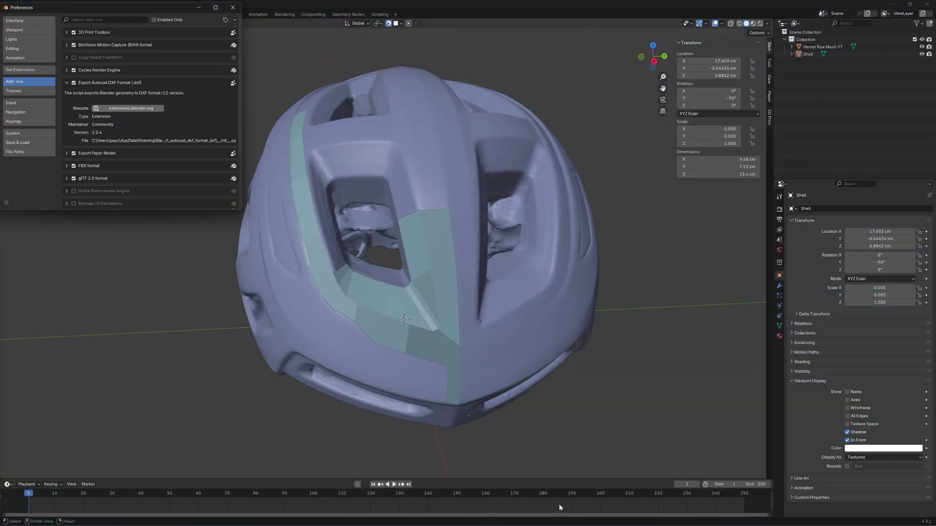
left_click(66, 83)
left_click(233, 7)
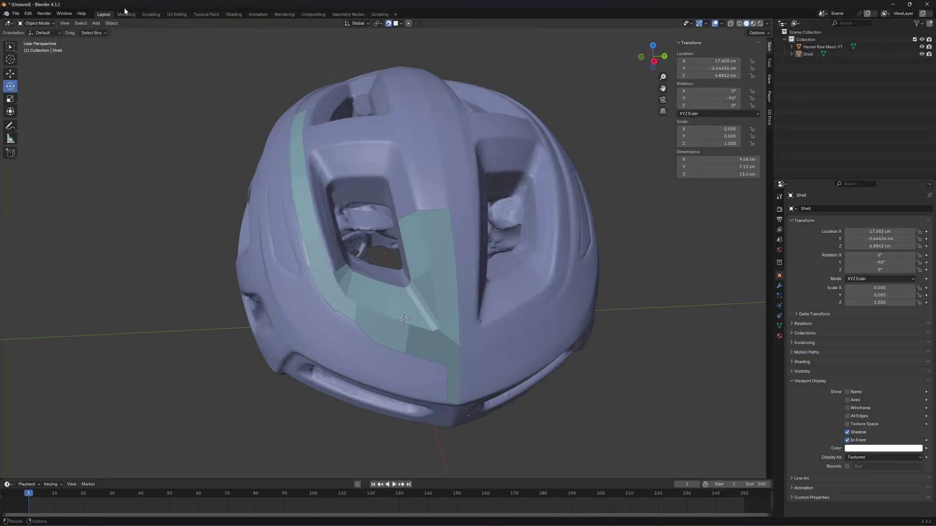
Step: Select the Shell object and set up its AutoCAD DXF export with the mesh exported as LINEs
left_click(16, 14)
mouse_move(49, 125)
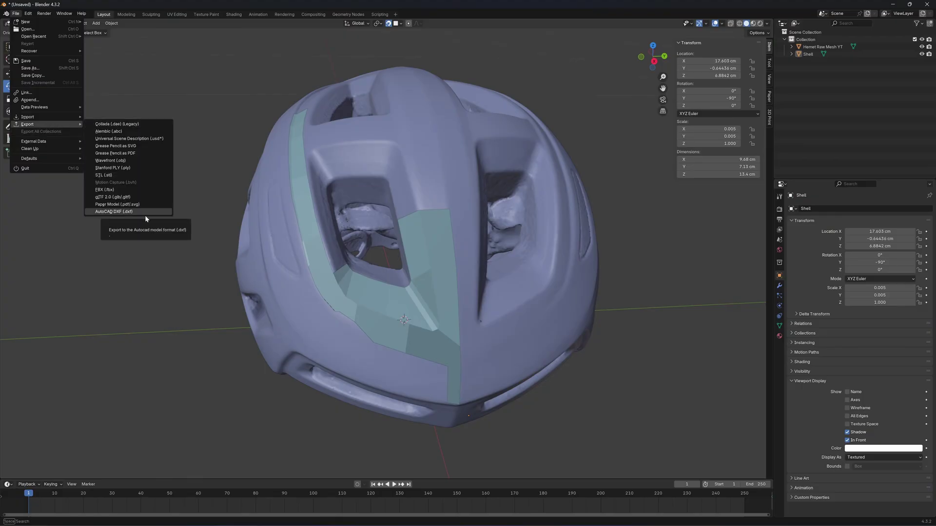
left_click(310, 229)
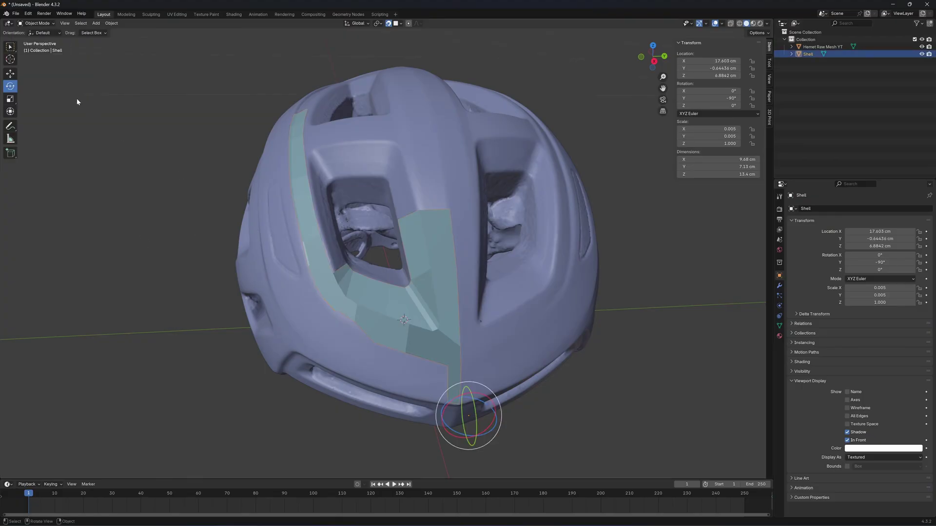
left_click(16, 14)
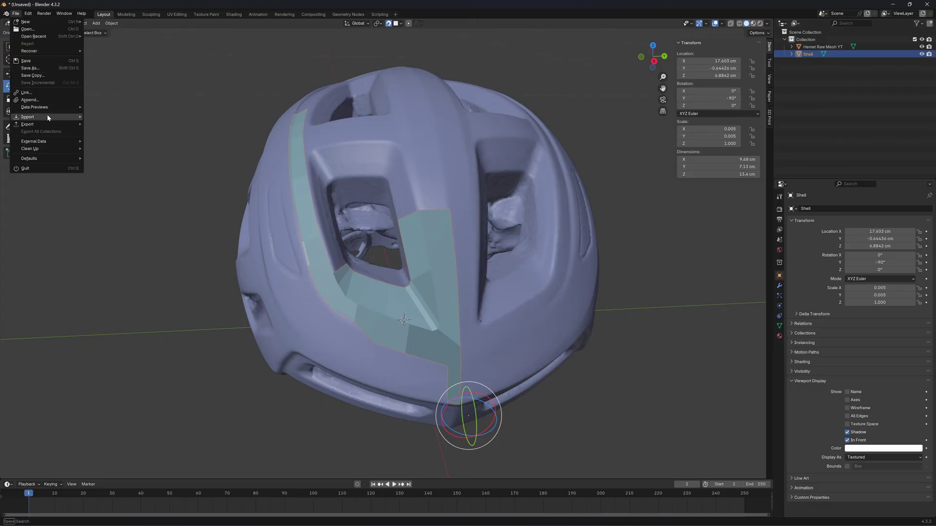
mouse_move(48, 125)
left_click(116, 212)
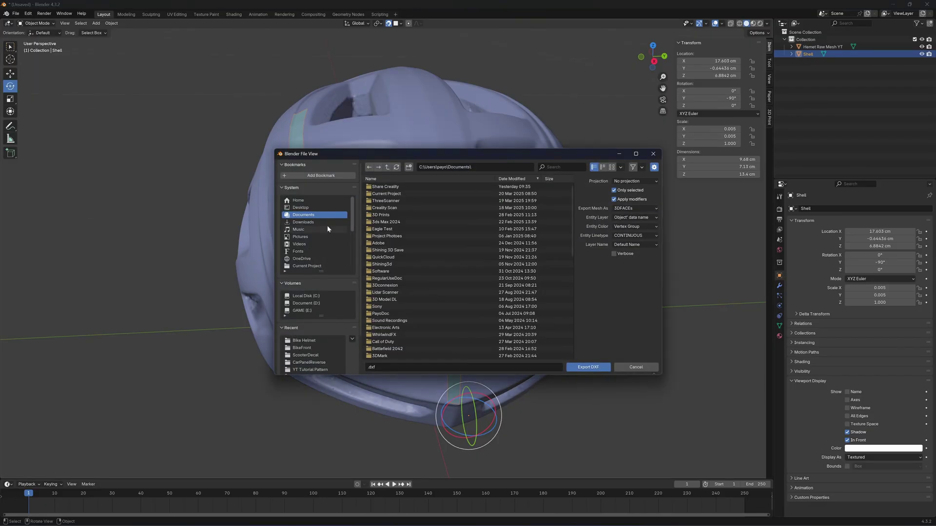
left_click(645, 209)
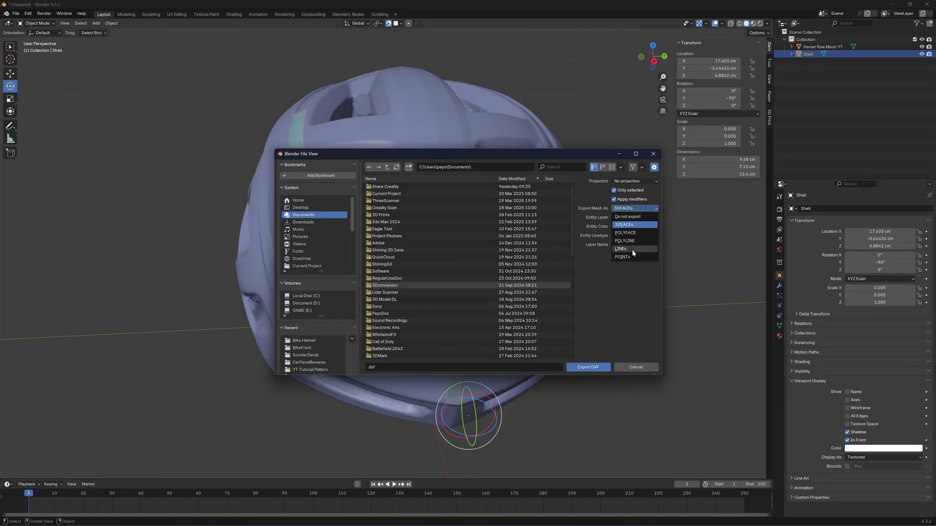
left_click(632, 249)
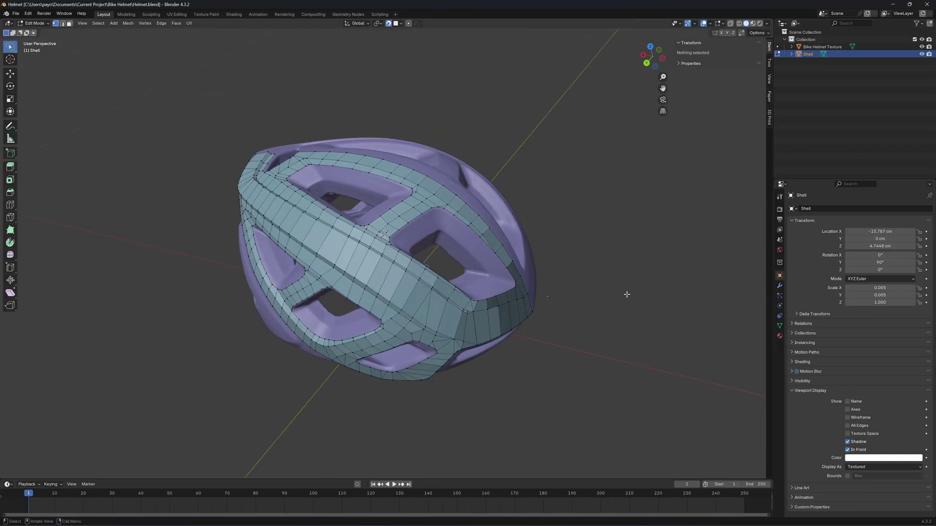
Step: Examine the finished half-shell retopology mesh over the scanned helmet, checking its face flow around the vents and along the centreline
middle_click_drag(609, 298, 369, 332)
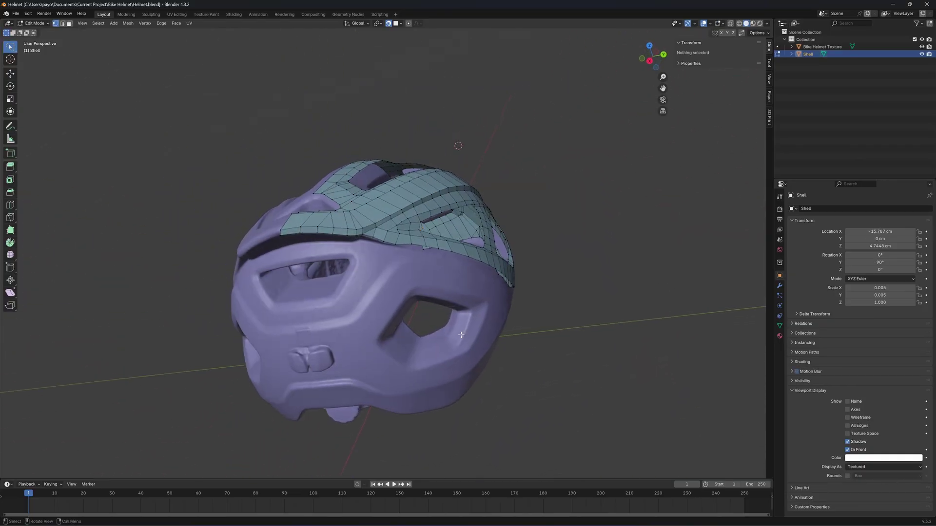
middle_click_drag(511, 381, 455, 153)
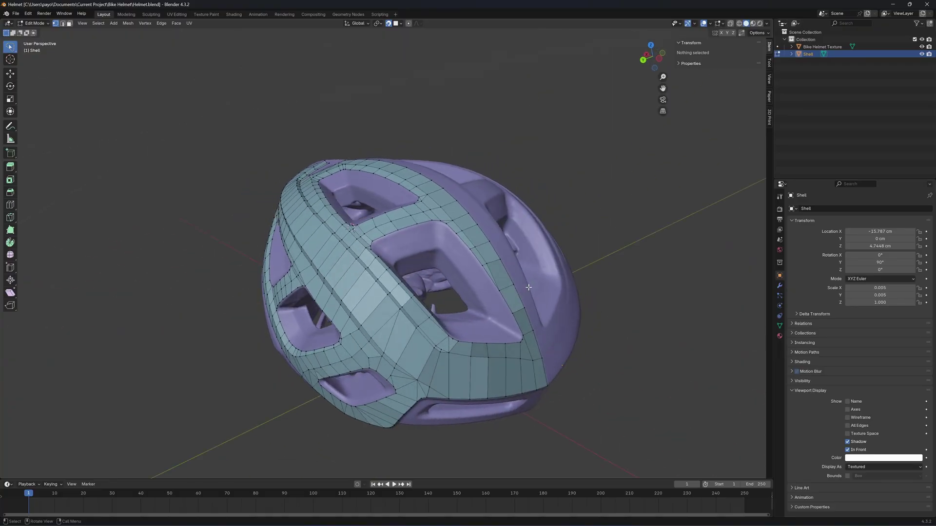
middle_click_drag(461, 248, 443, 239)
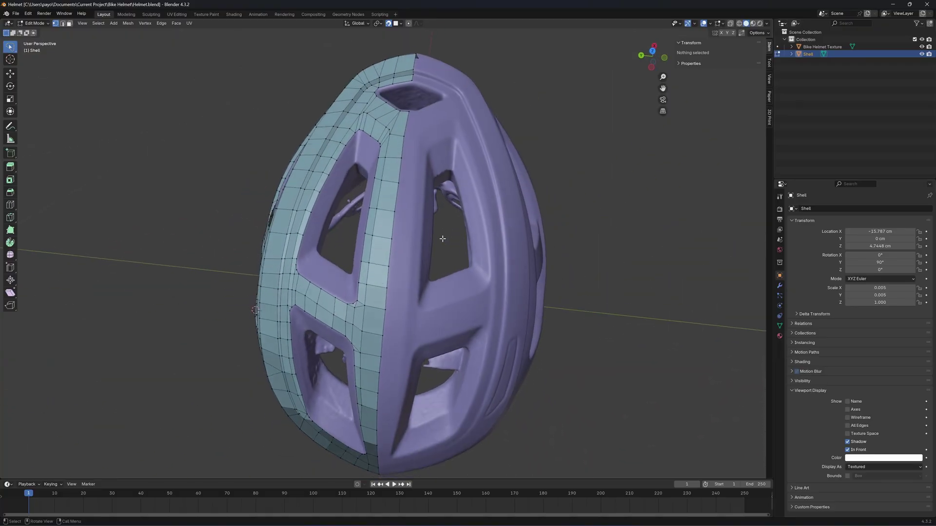
scroll(428, 222, "up", 4)
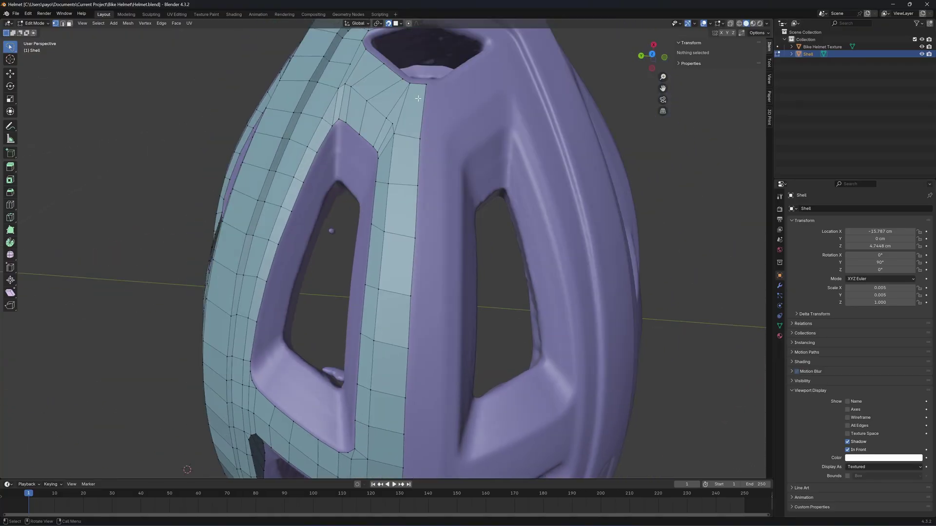
scroll(419, 249, "down", 4)
mouse_move(420, 249)
middle_mouse_down()
mouse_move(418, 267)
mouse_move(418, 257)
middle_mouse_up()
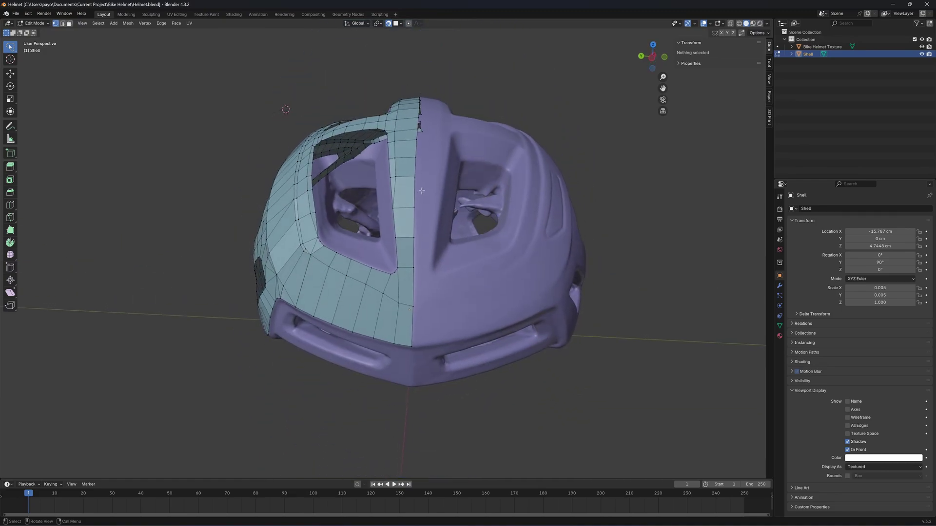
middle_click_drag(422, 190, 431, 190)
scroll(421, 191, "up", 1)
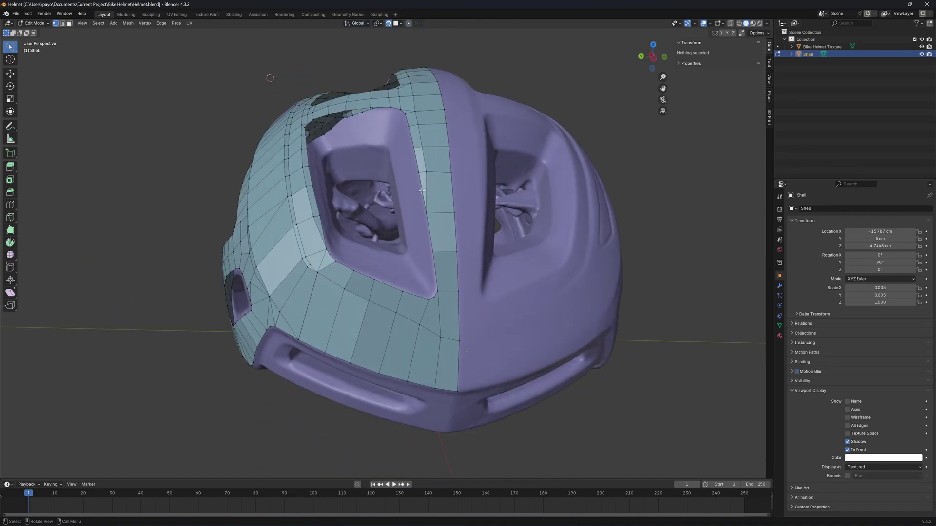
middle_click_drag(422, 191, 640, 320)
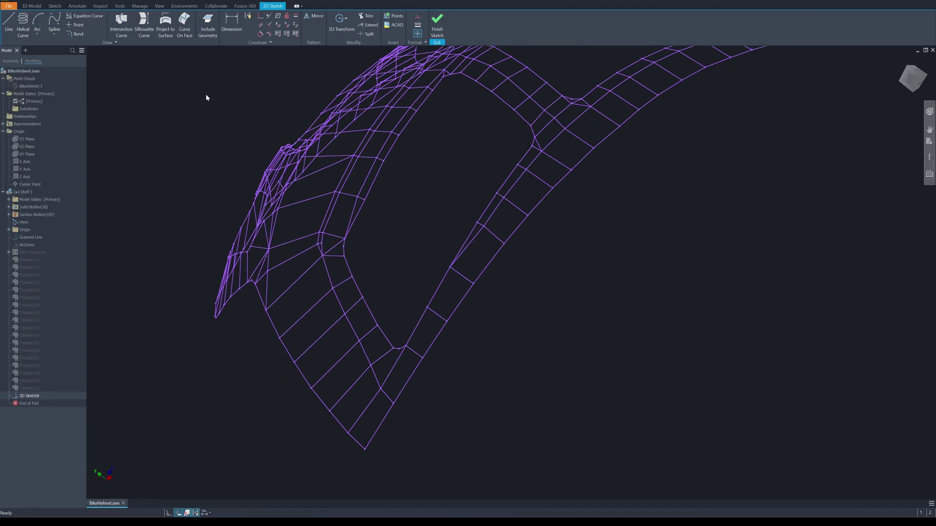
Step: In Inventor's 3D sketch, draw connected three-point arcs over the imported wireframe along the shell's outer centreline edge, starting at its pointed front end
left_click(42, 20)
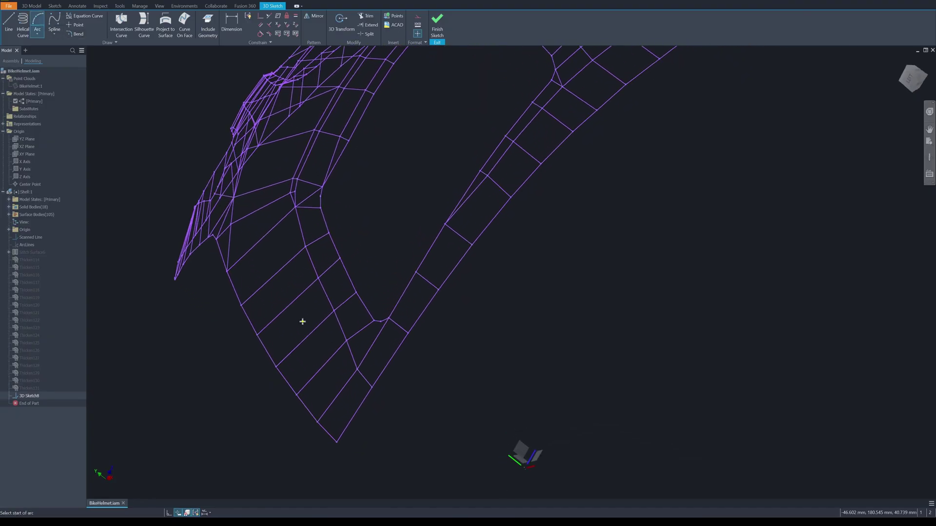
left_click(342, 426)
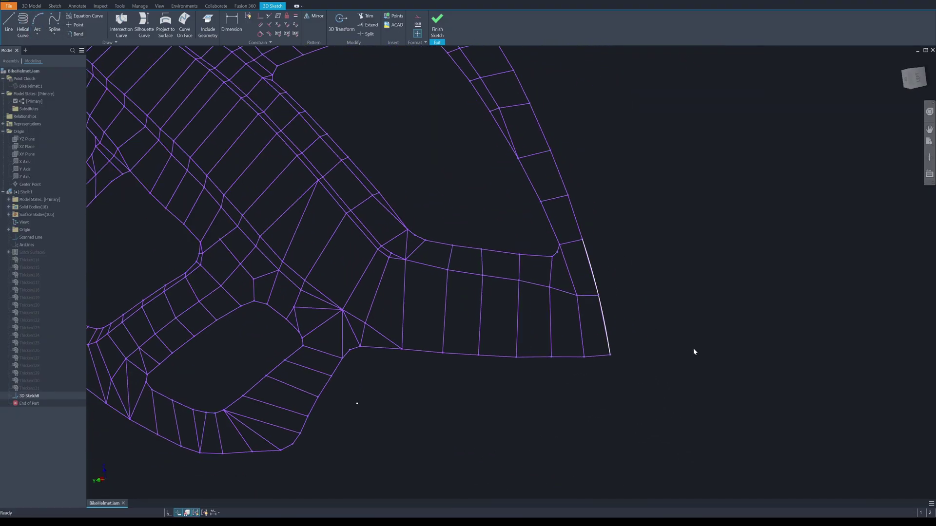
middle_click_drag(494, 360, 453, 336, "shift")
right_click(453, 336)
left_click(468, 327)
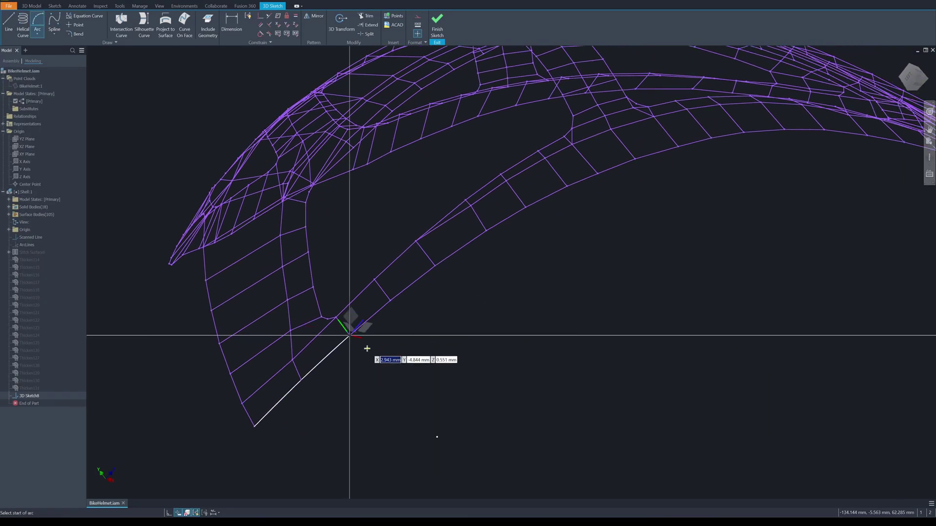
left_click(485, 233)
middle_click_drag(495, 272, 400, 317, "shift")
left_click(367, 284)
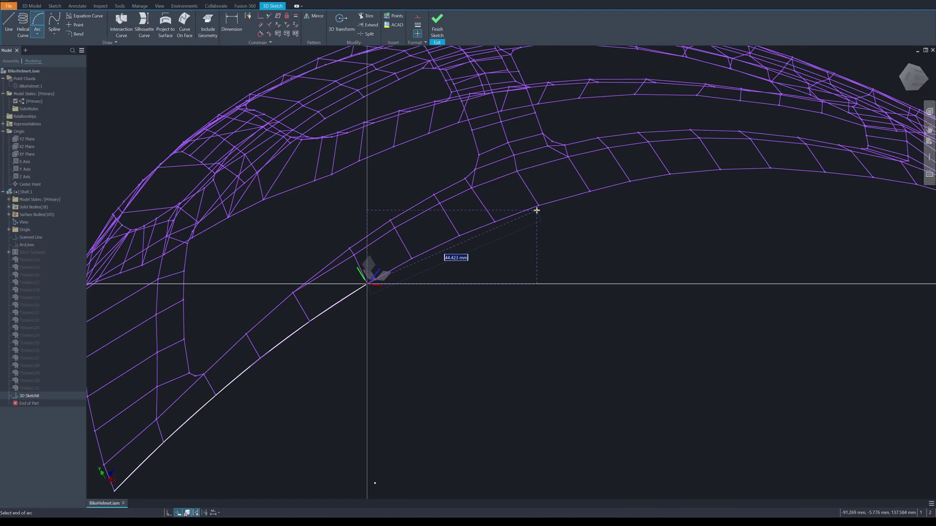
left_click(460, 235)
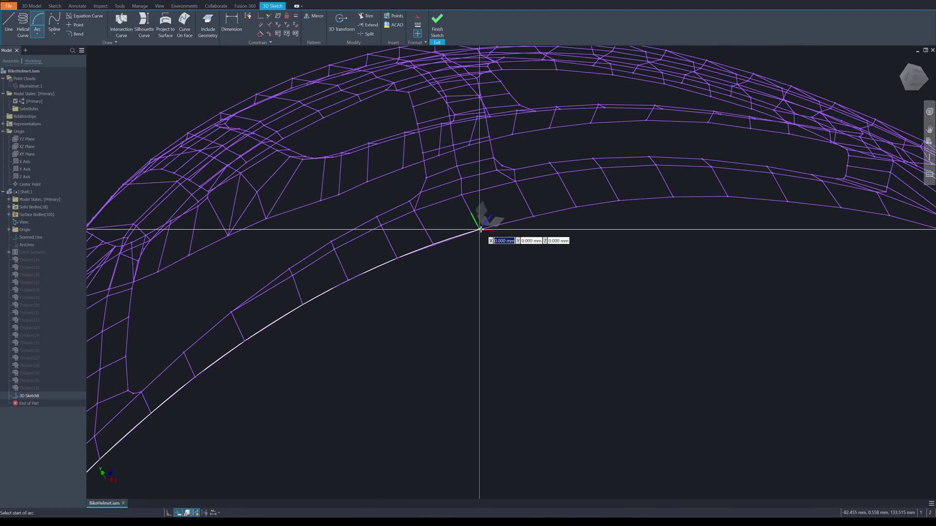
key("Escape")
Step: Draw three-point arcs along the inner edge of the centre strip, from its front end up beside the large vent opening
middle_click_drag(481, 229, 590, 325, "shift")
scroll(590, 325, "up", 3)
scroll(590, 326, "down", 2)
right_click(640, 335)
left_click(659, 326)
middle_click_drag(659, 326, 611, 462, "shift")
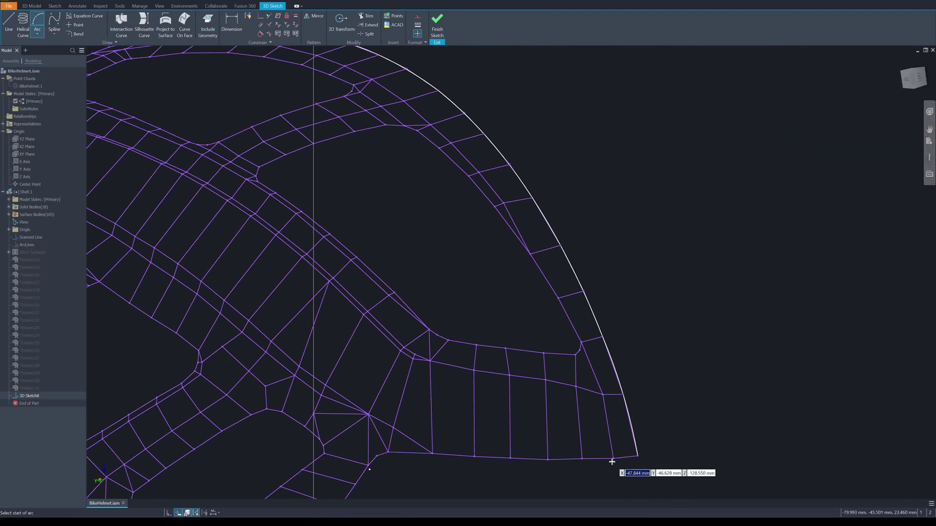
left_click(601, 392)
right_click(556, 180)
left_click(589, 180)
middle_click_drag(589, 180, 584, 202, "shift")
right_click(584, 201)
left_click(615, 187)
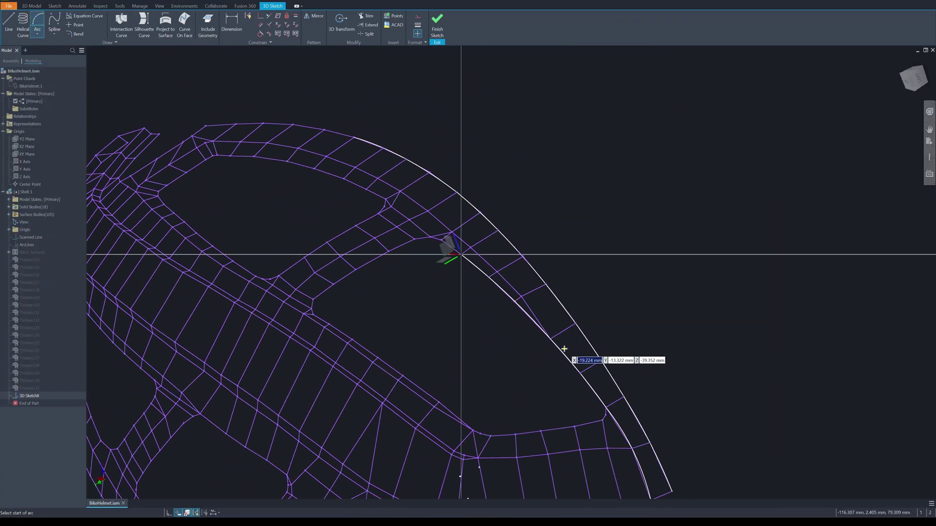
Step: Restart the Three Point Arc at the middle of the large vent's edge beside the centre strip to continue tracing it
left_click(550, 341)
left_click(498, 271)
key("Escape")
right_click(579, 244)
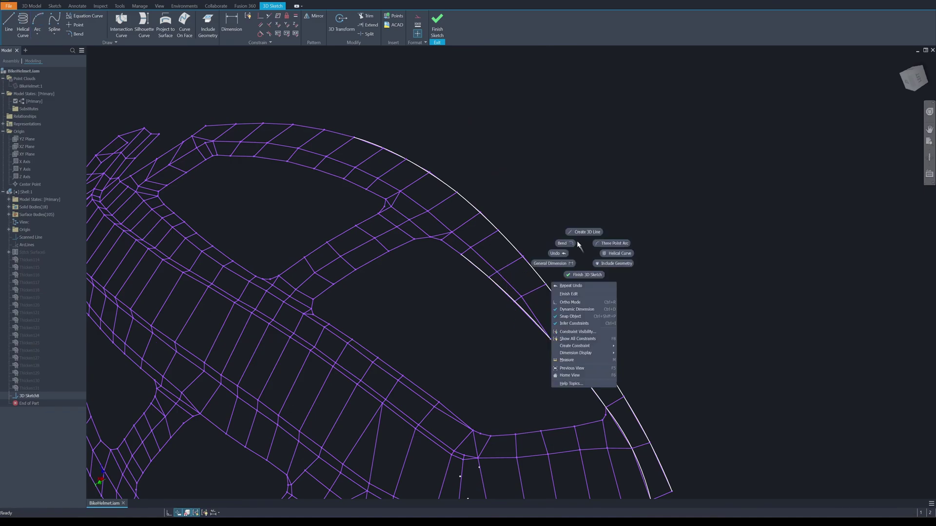
left_click(610, 240)
left_click(551, 339)
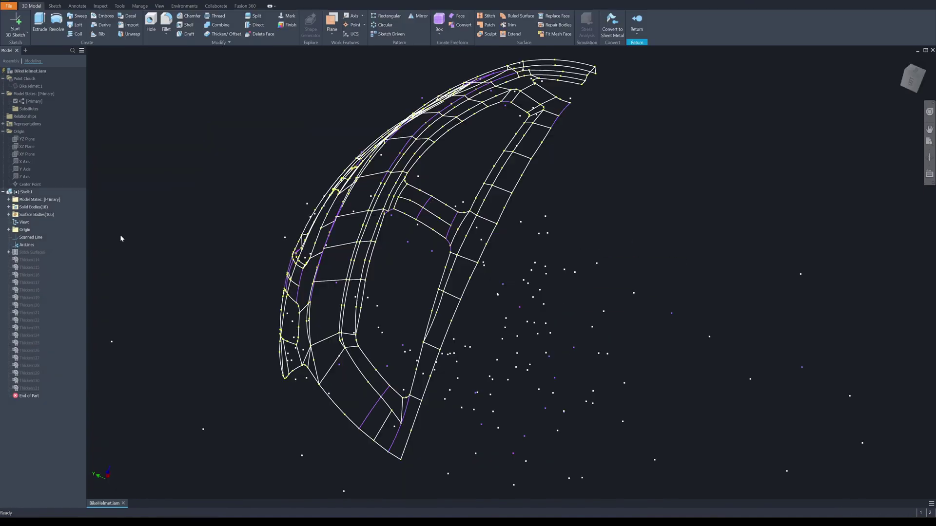
Step: Create Boundary Patch surfaces from the closed ArcLines loops along the shell's strips and around its vents
middle_click_drag(122, 239, 641, 318, "shift")
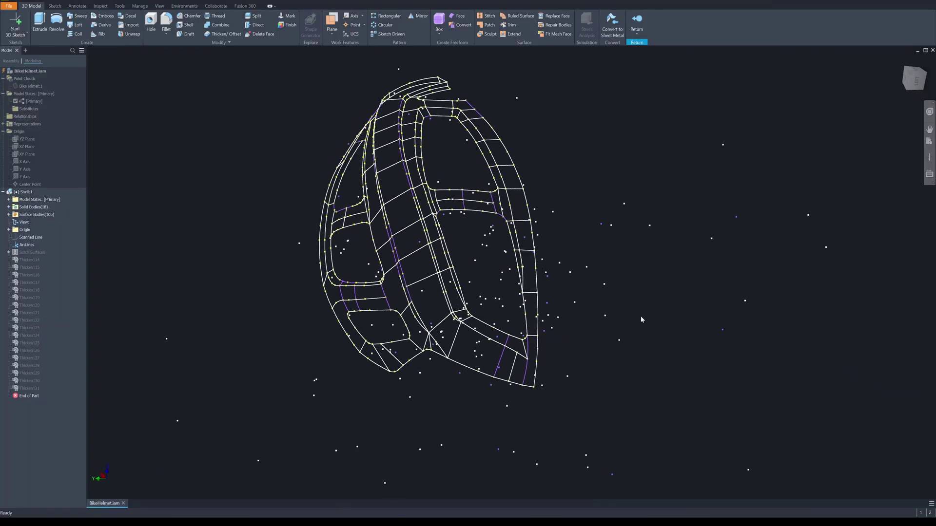
left_click(489, 24)
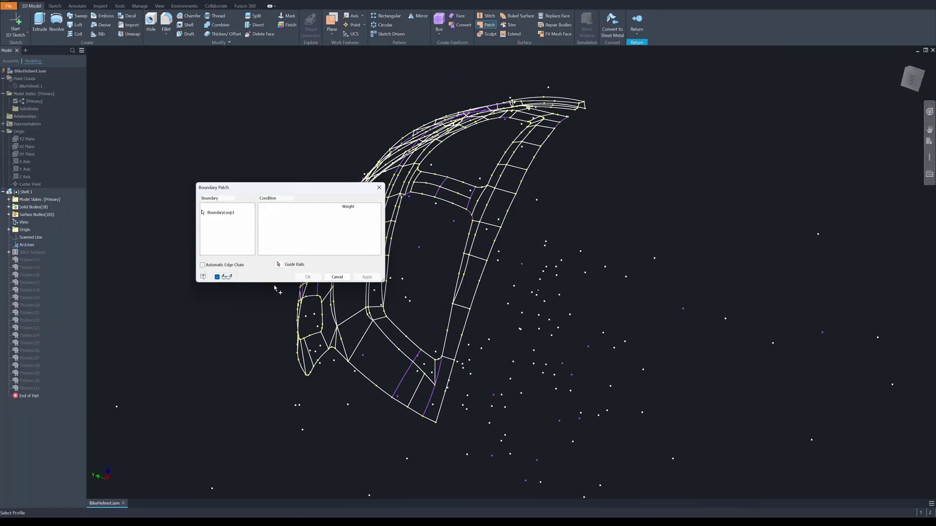
left_click(344, 279)
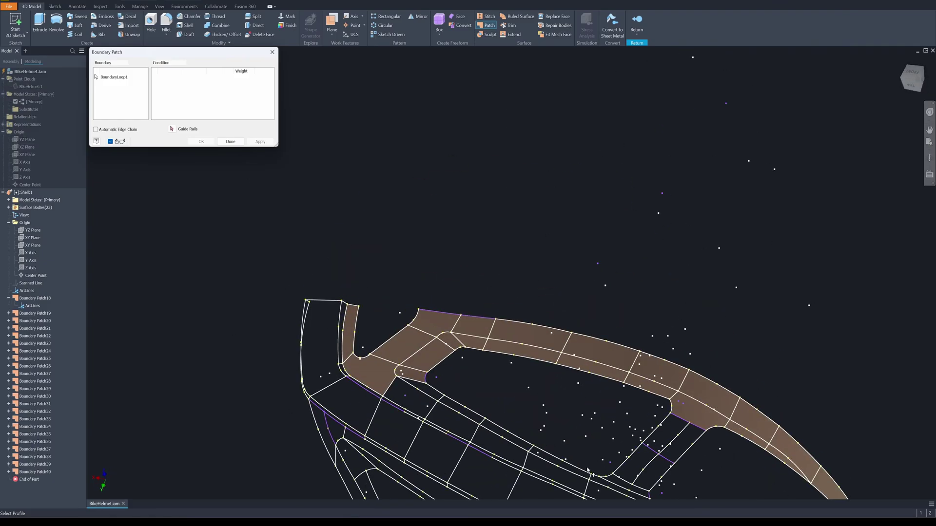
left_click(509, 196)
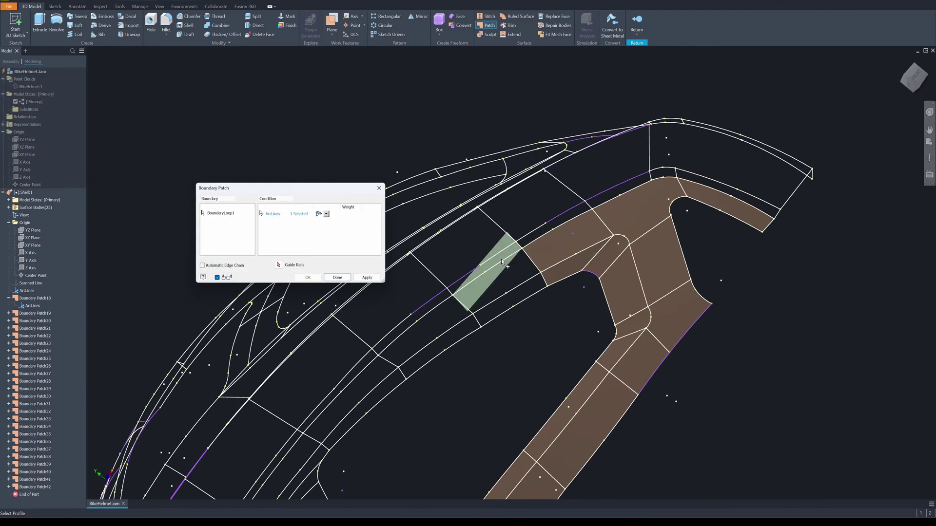